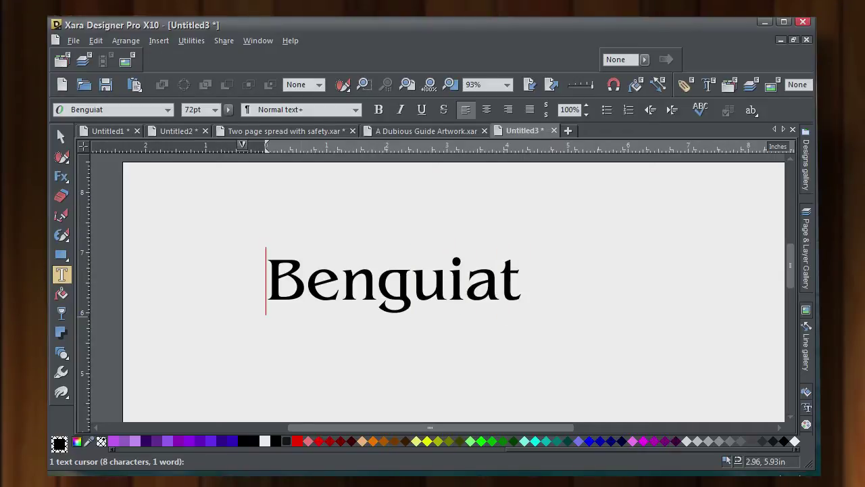
Extend the sample text to read "Ed Benguiat" and add the word "sassy" on a new line below it.
left_click(268, 279)
type("Ed")
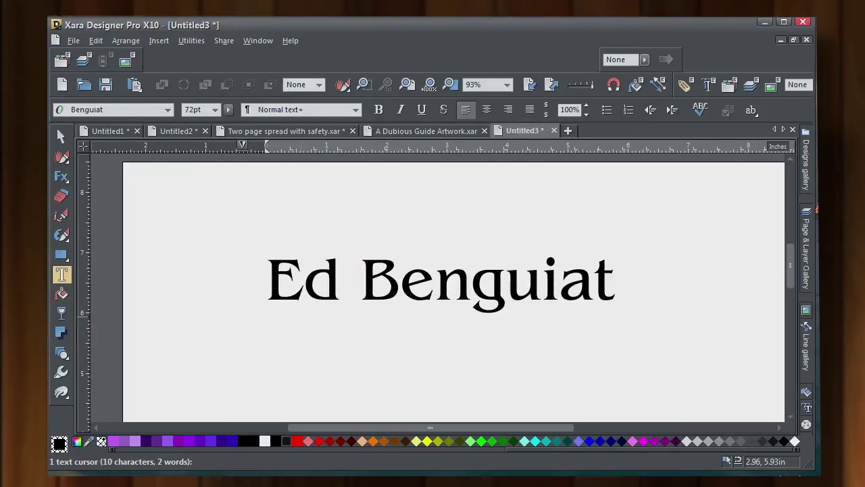
left_click(606, 274)
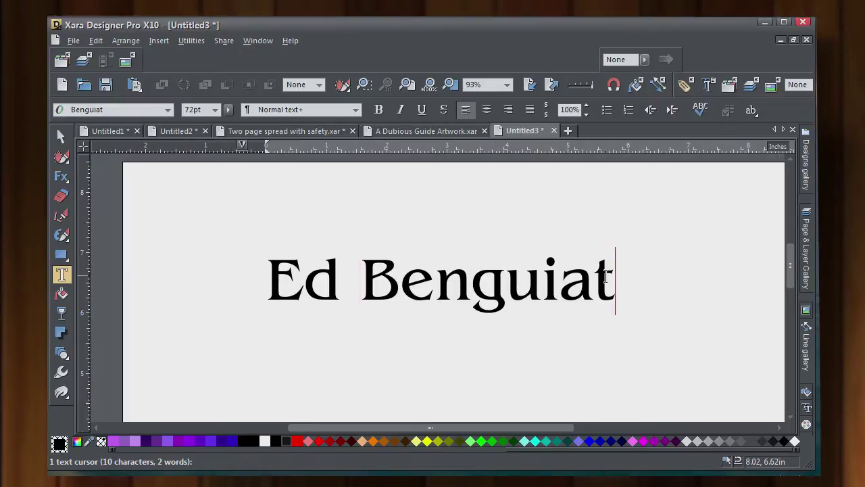
key("Return")
type("sassy")
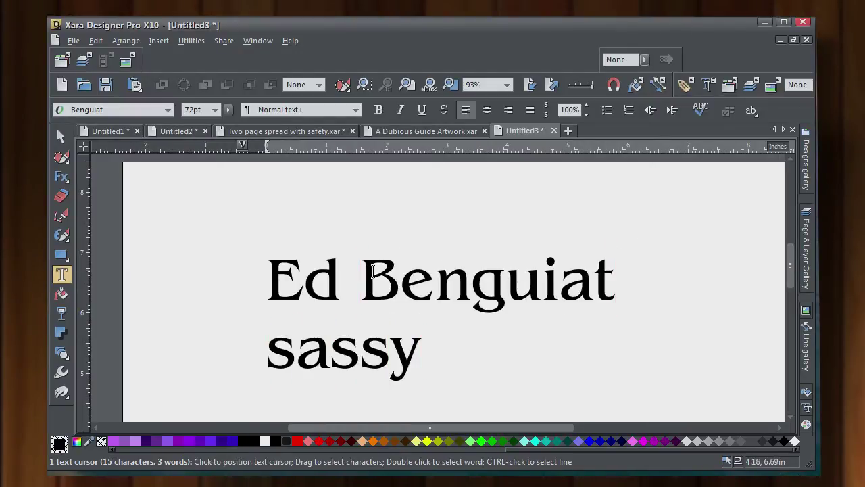
Make the word "Benguiat" bold in the sample text.
left_click_drag(366, 274, 614, 278)
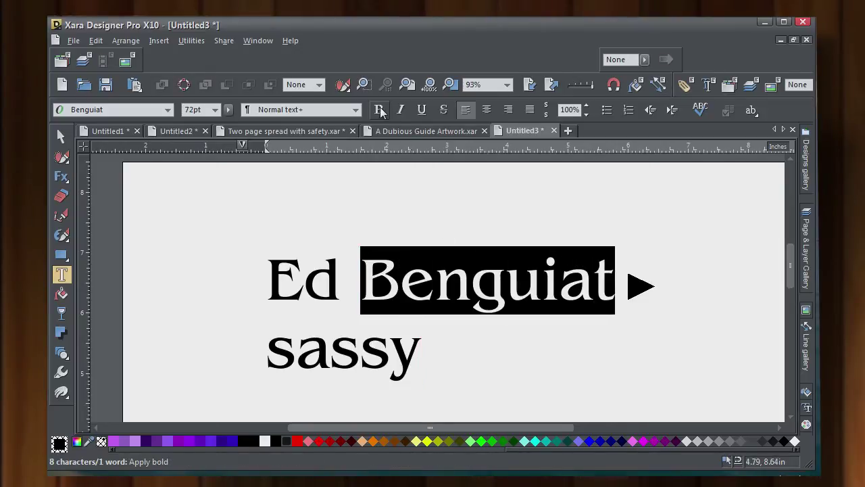
left_click(378, 109)
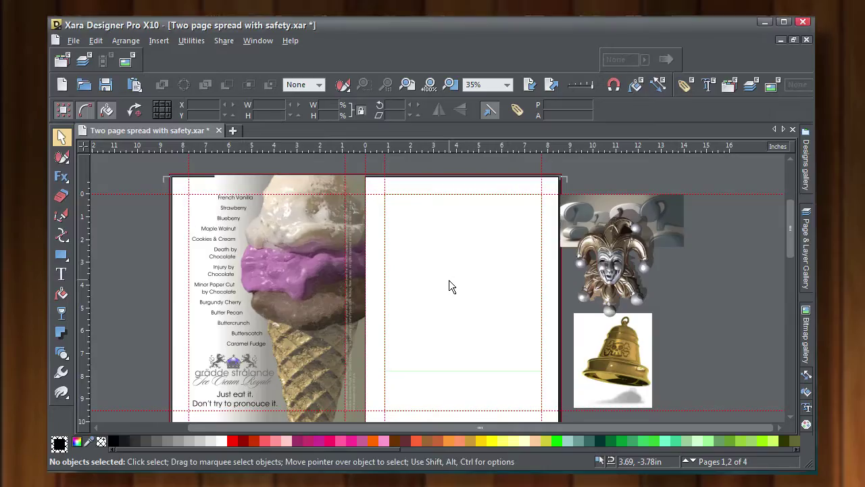
Import A Dubious Guide to the Origins of Phrases.rtf, merging it into the current page without matching colors and styles.
left_click(530, 84)
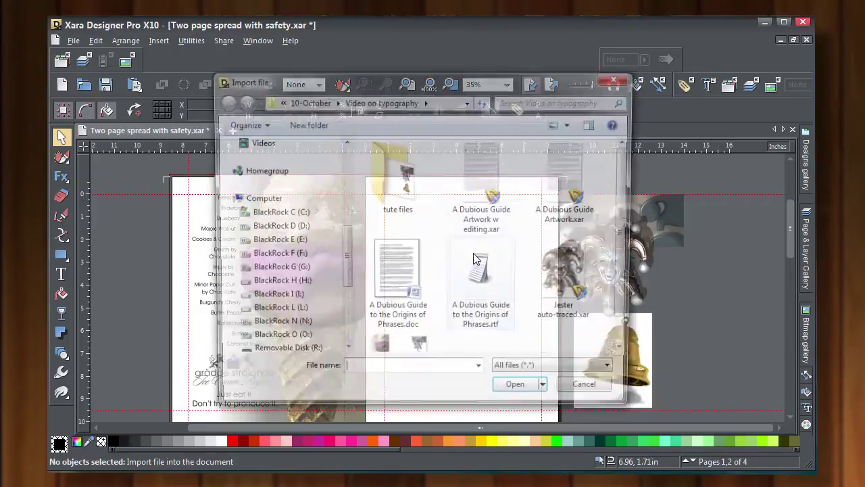
double_click(489, 320)
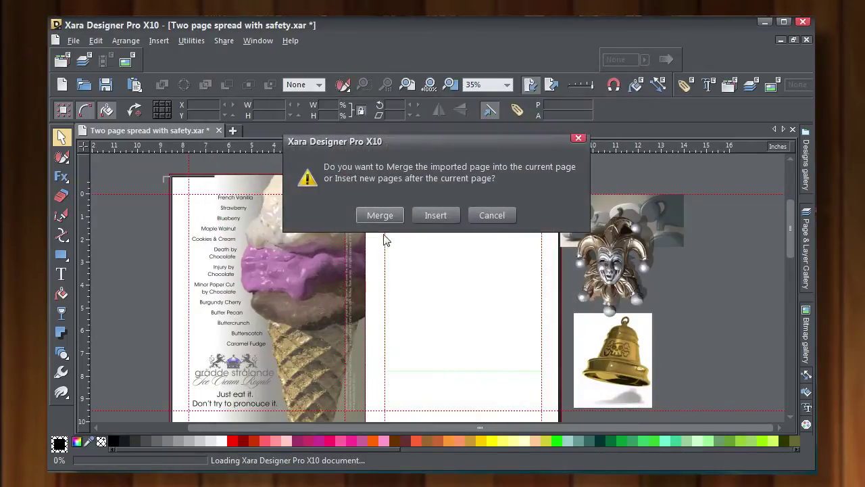
left_click(376, 215)
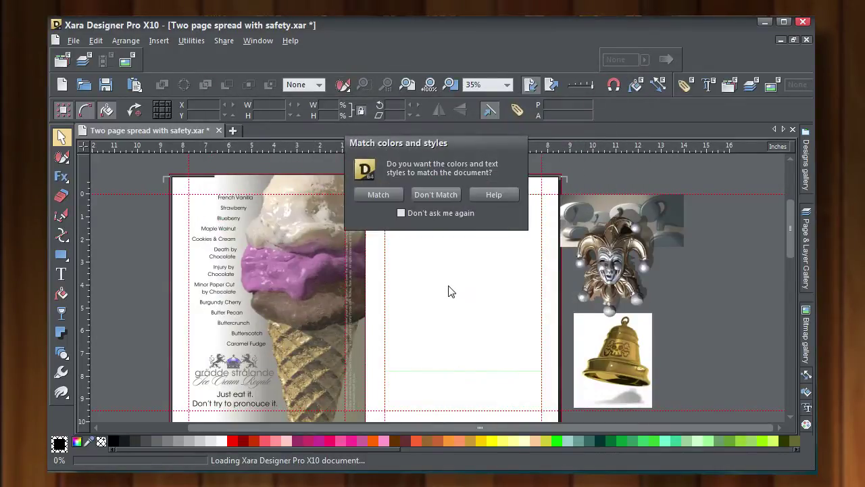
left_click(436, 194)
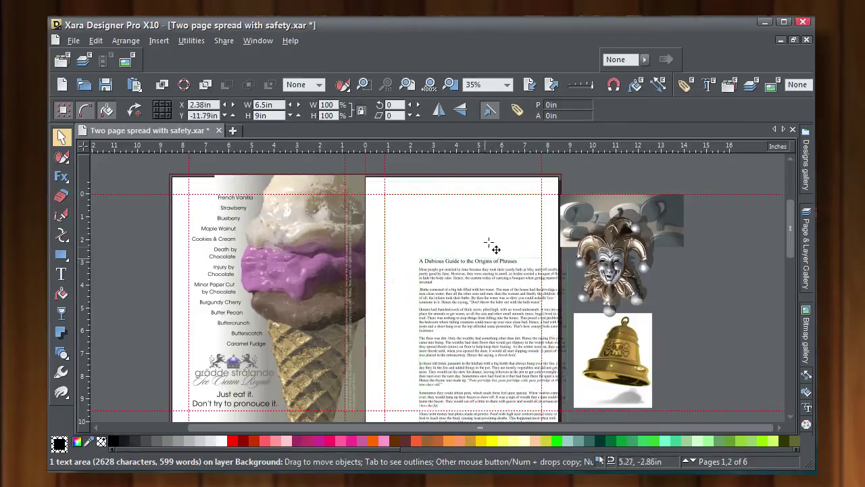
Move the imported text to the upper-left corner of the margin guides on the blank page, applying the change to all text areas.
left_click_drag(496, 249, 453, 197)
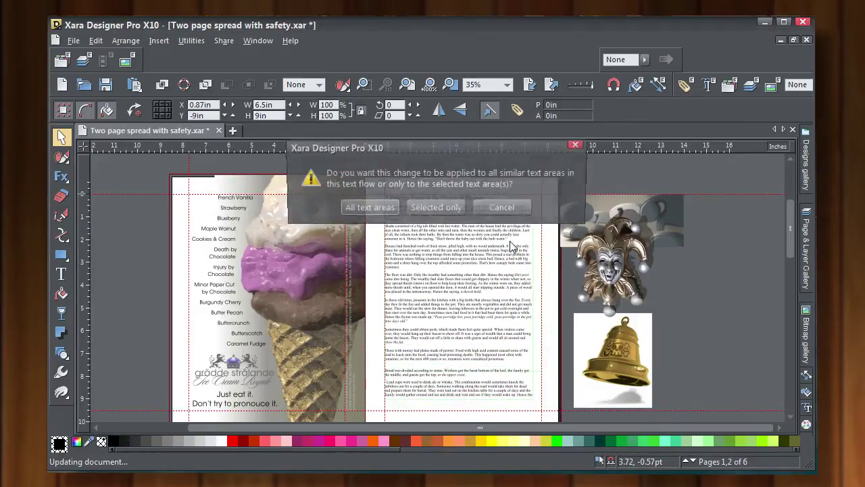
left_click(397, 209)
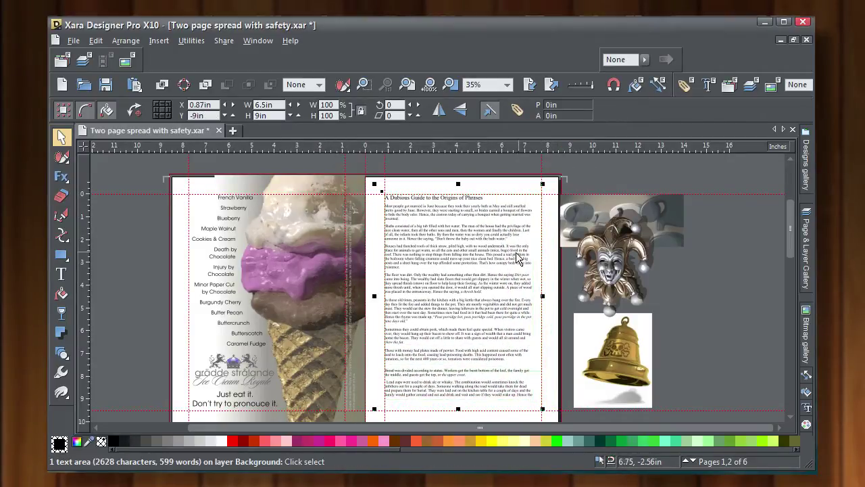
Enlarge the imported text area to the lower-right corner of the page's margin guides, making it about 6.9 in wide.
left_click_drag(504, 242, 508, 248)
scroll(530, 323, "up", 2)
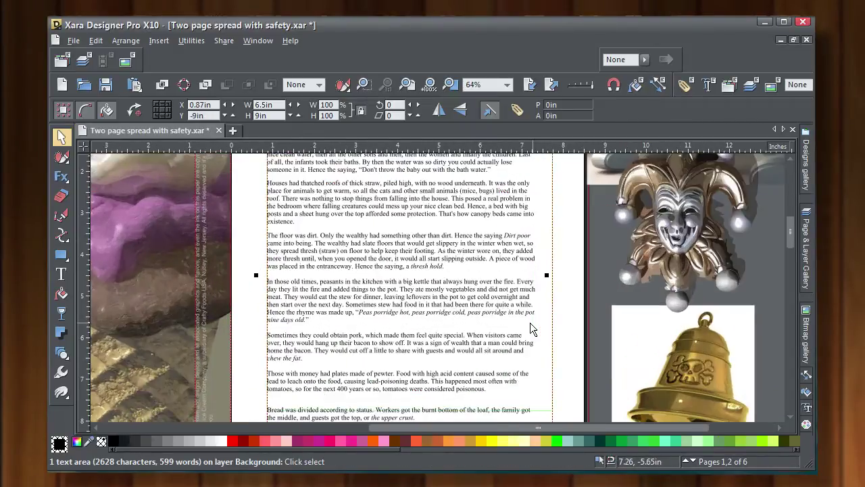
scroll(491, 347, "down", 4)
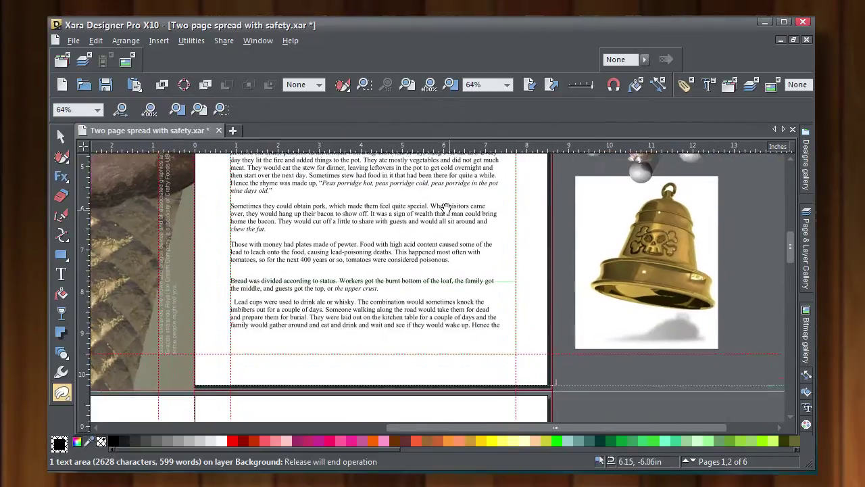
left_click(61, 274)
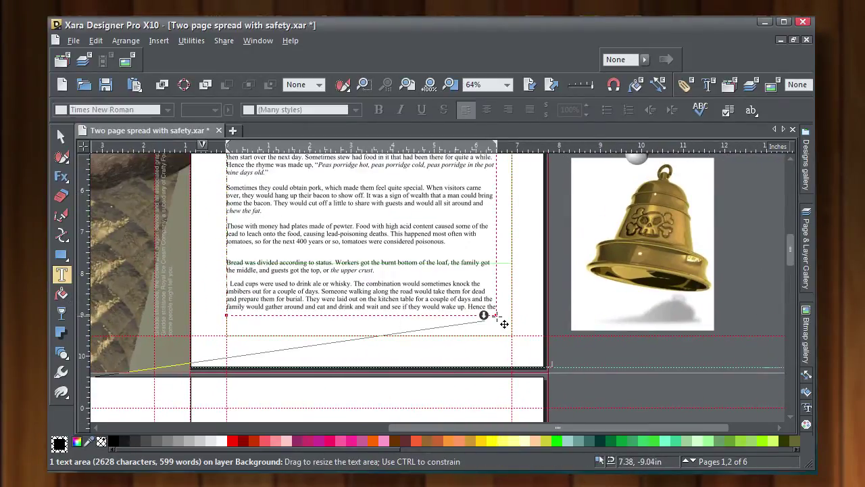
mouse_move(504, 322)
left_mouse_down()
mouse_move(521, 347)
mouse_move(498, 336)
left_mouse_up()
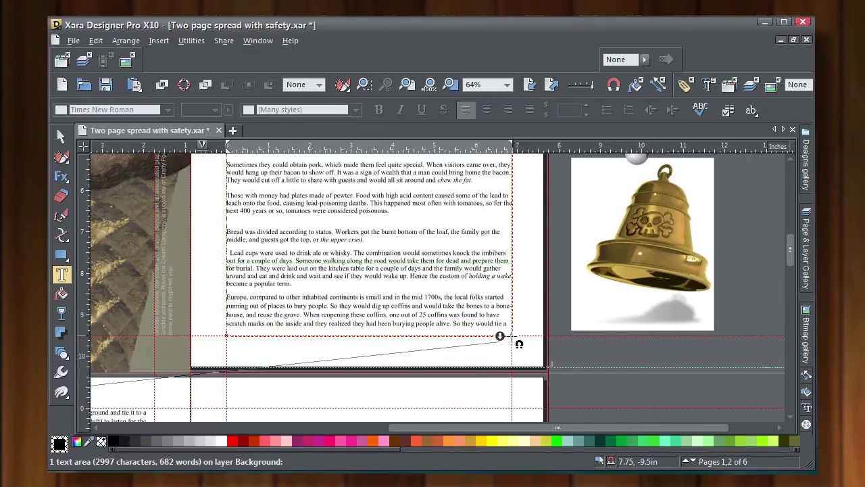
Convert the article's text area into 2 columns with a 0.34 in gap.
scroll(353, 267, "down", 2)
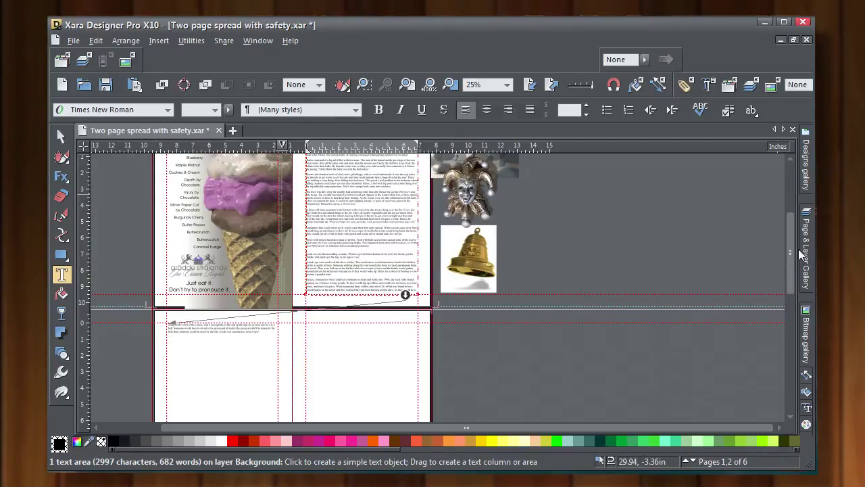
left_click_drag(792, 237, 785, 215)
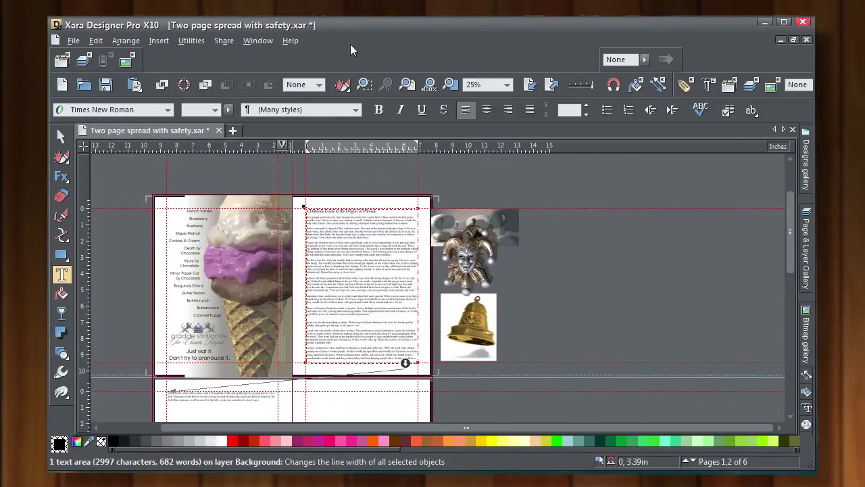
right_click(334, 251)
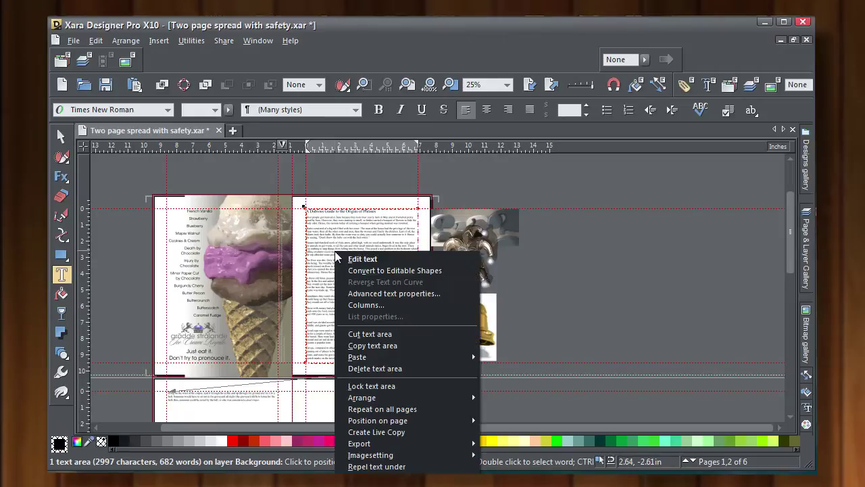
left_click(373, 305)
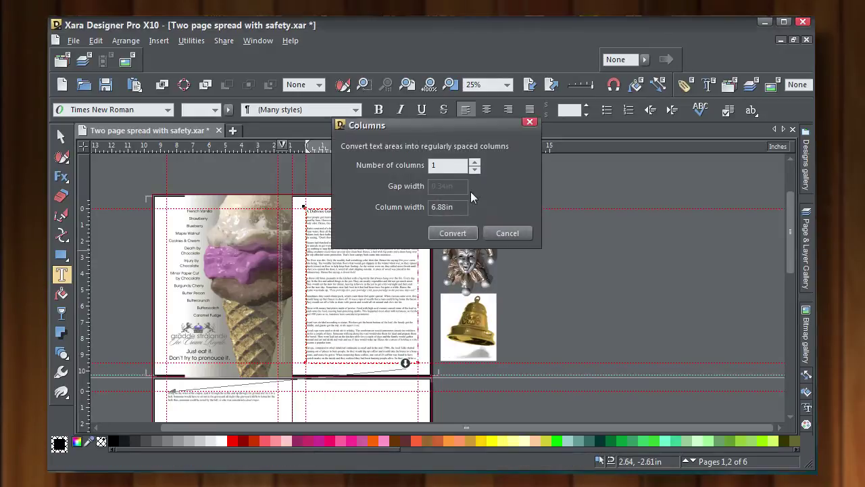
left_click(459, 233)
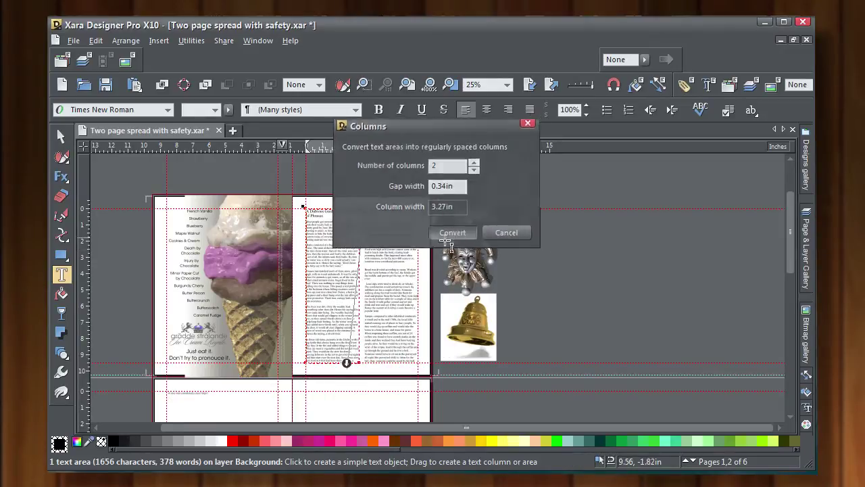
Show the page in outline view and add vertical guidelines along the inner edges of the two text columns.
scroll(341, 280, "up", 2)
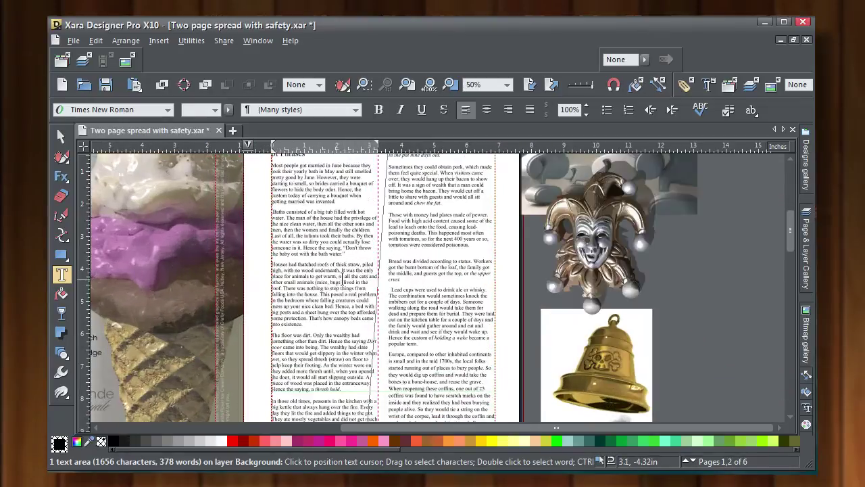
left_click(61, 136)
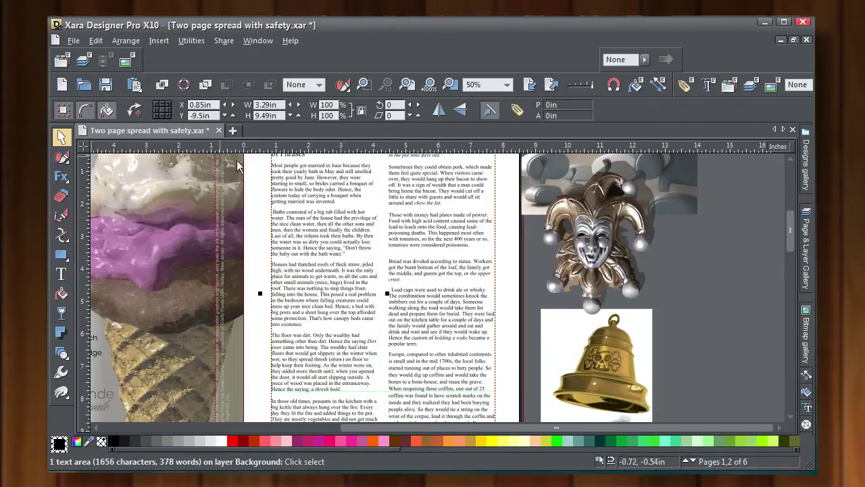
left_click(503, 245)
scroll(396, 248, "down", 1)
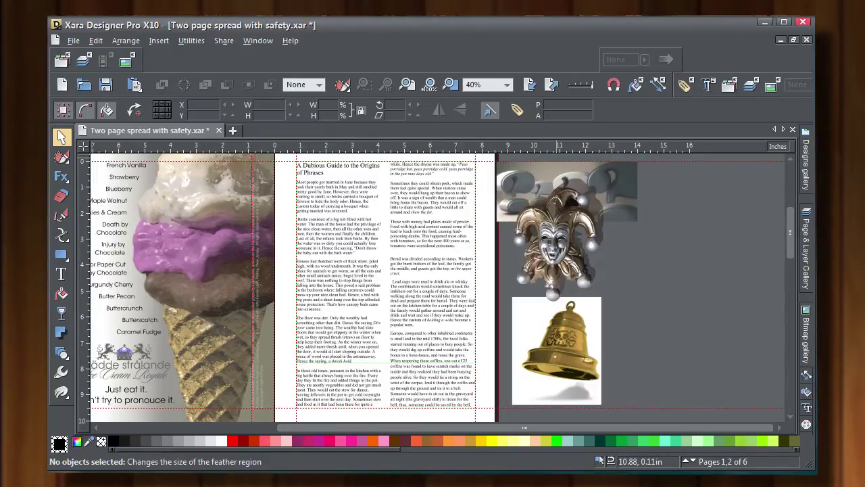
left_click_drag(574, 88, 540, 86)
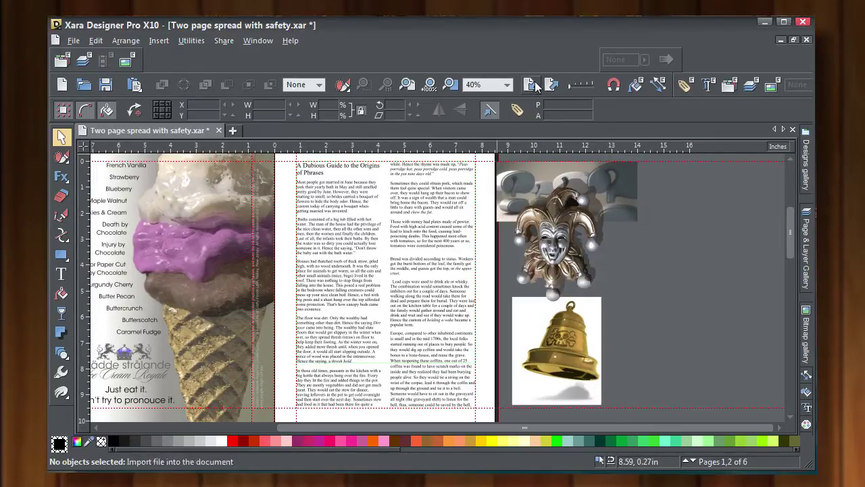
left_click(357, 207)
scroll(356, 208, "up", 3)
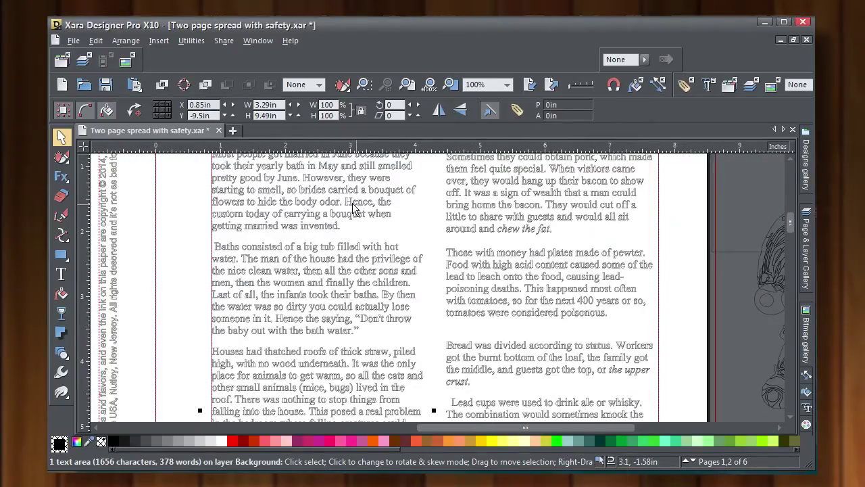
left_click_drag(85, 194, 421, 309)
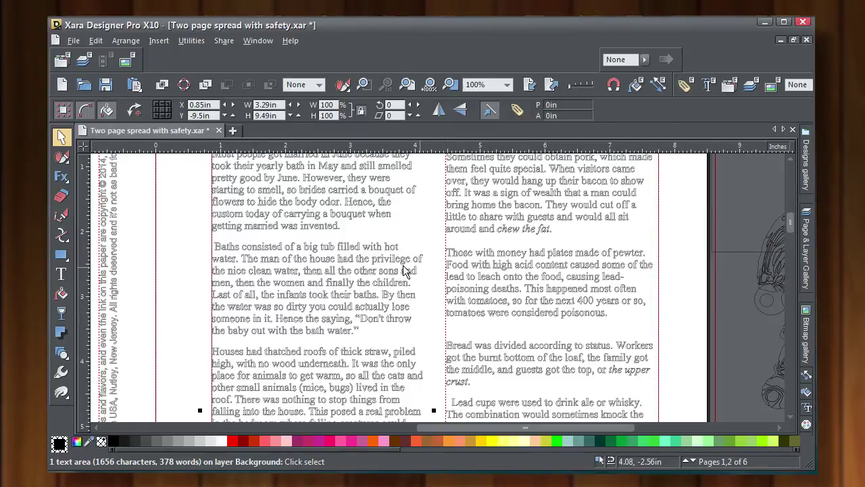
left_click(65, 278)
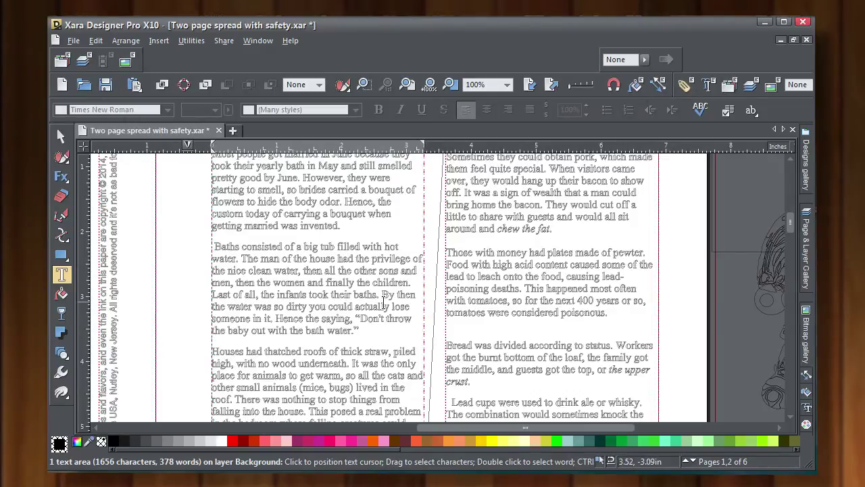
left_click(61, 137)
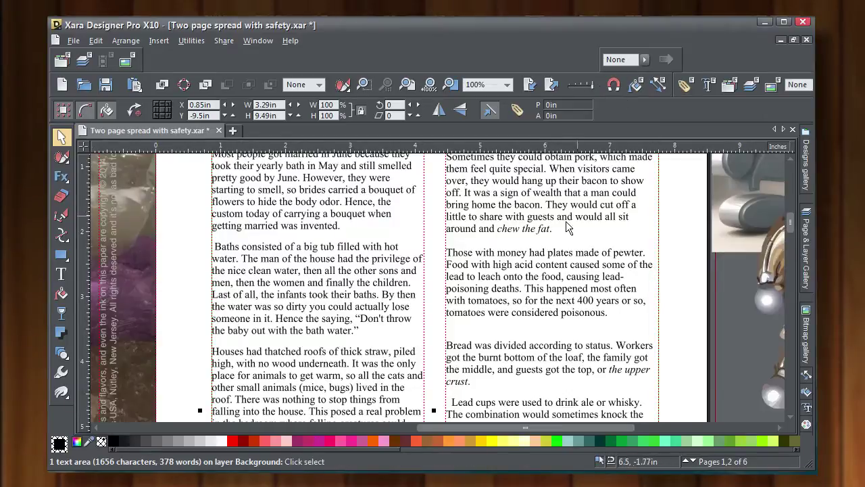
Copy the title "A Dubious Guide to the Origins of Phrases" and delete it from the first column.
scroll(786, 245, "up", 4)
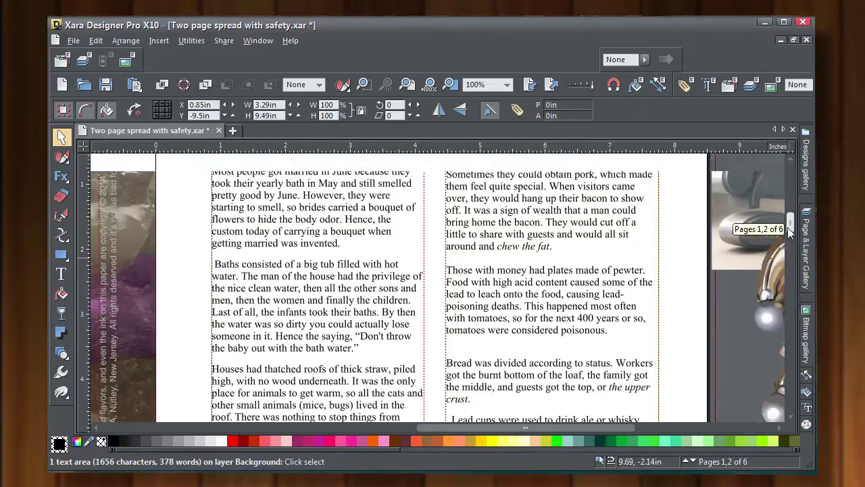
left_click(61, 274)
left_click_drag(283, 262, 189, 245)
key("ctrl+c")
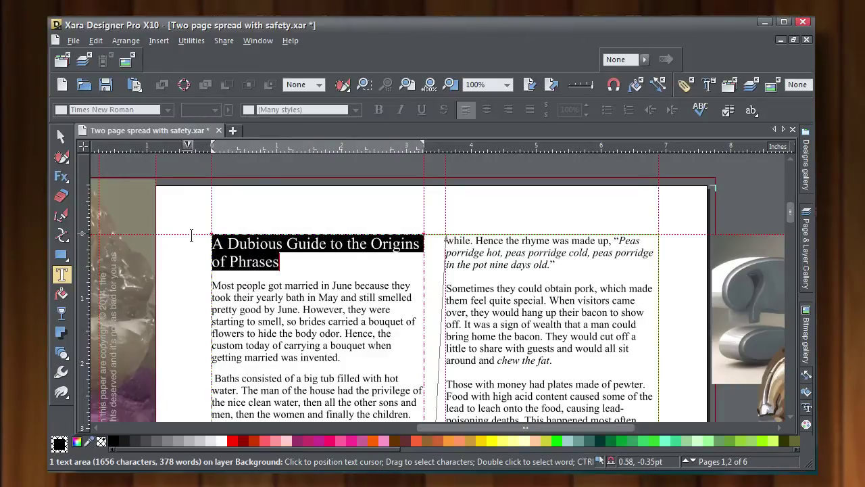
key("Delete")
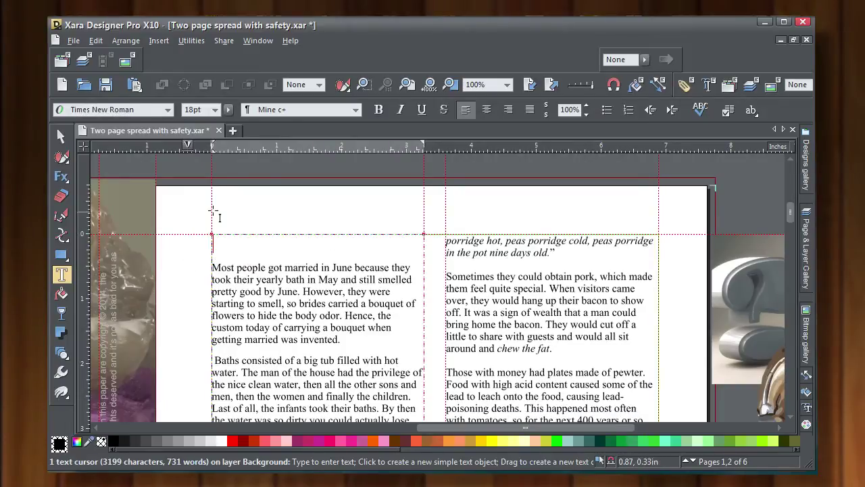
Create a separate text area about 5.3 in wide above the columns and paste the copied title into it.
left_click_drag(225, 178, 570, 212)
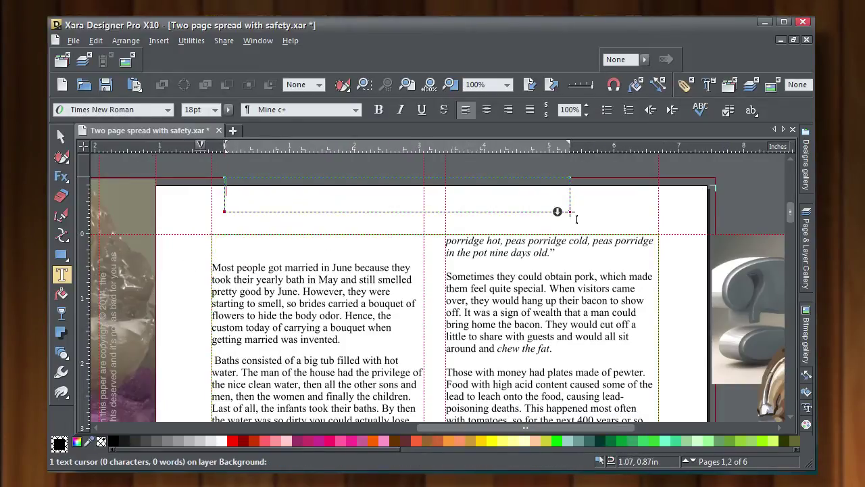
key("ctrl+v")
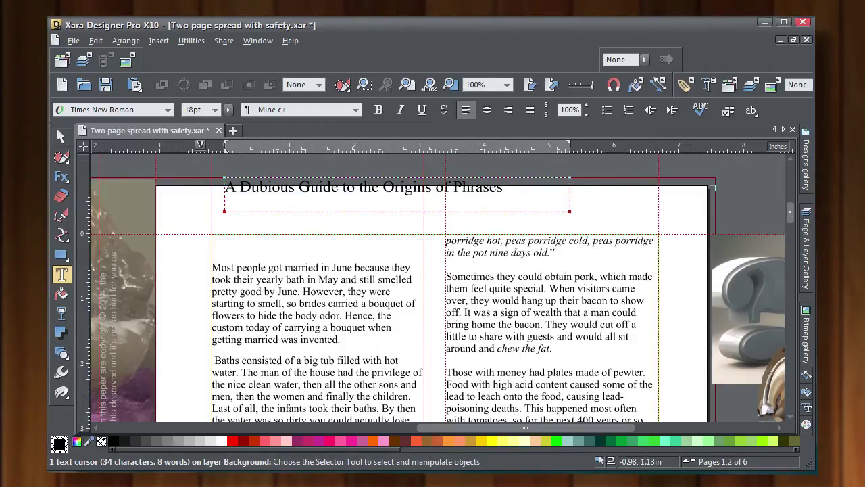
Reposition the title's text area slightly down and to the right, to about X 1.15 in, Y 0.28 in.
left_click(59, 137)
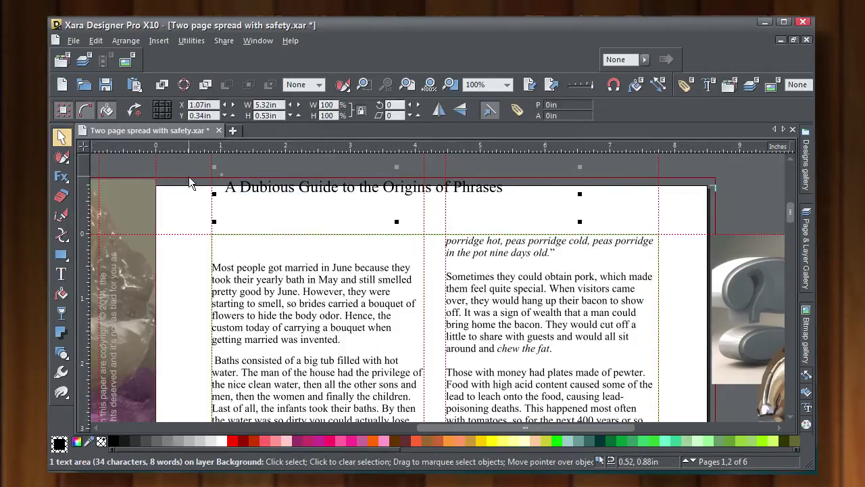
left_click(188, 176)
scroll(432, 298, "up", 1)
left_click(406, 218)
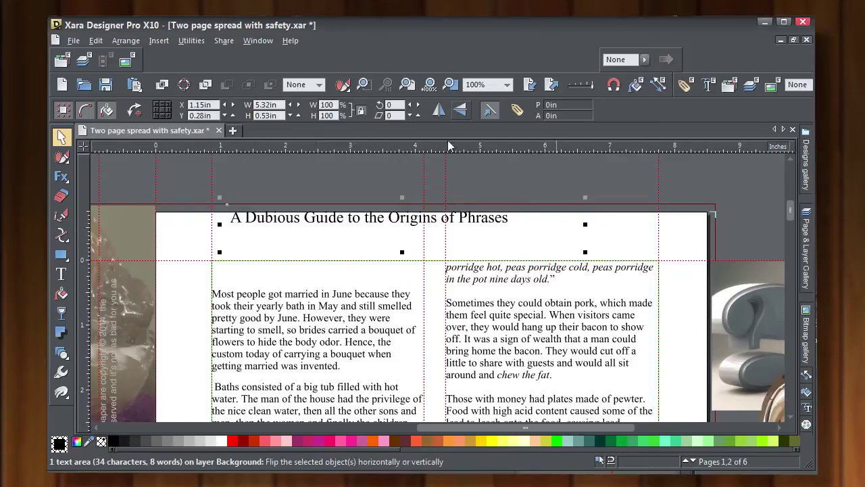
Set the title's font size to 28 pt and move the title onto the top of the text columns, to about X -7.64 in, Y -0.82 in.
left_click_drag(409, 225, 438, 228)
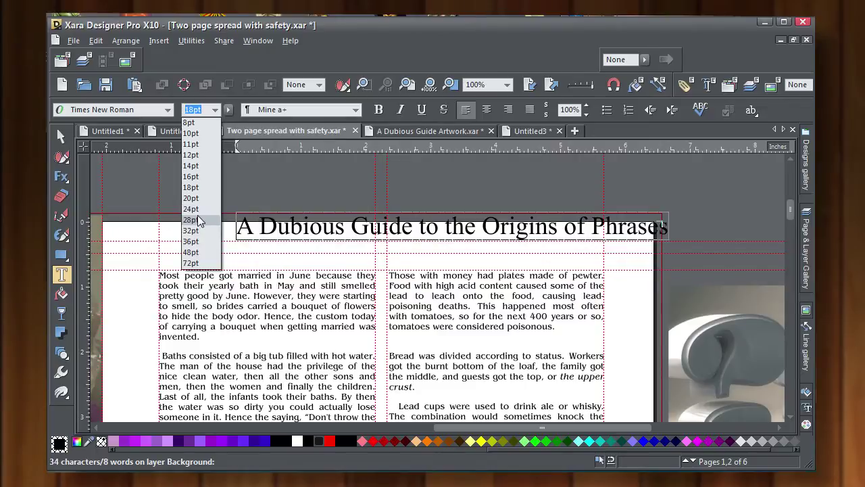
left_click(191, 220)
left_click(61, 136)
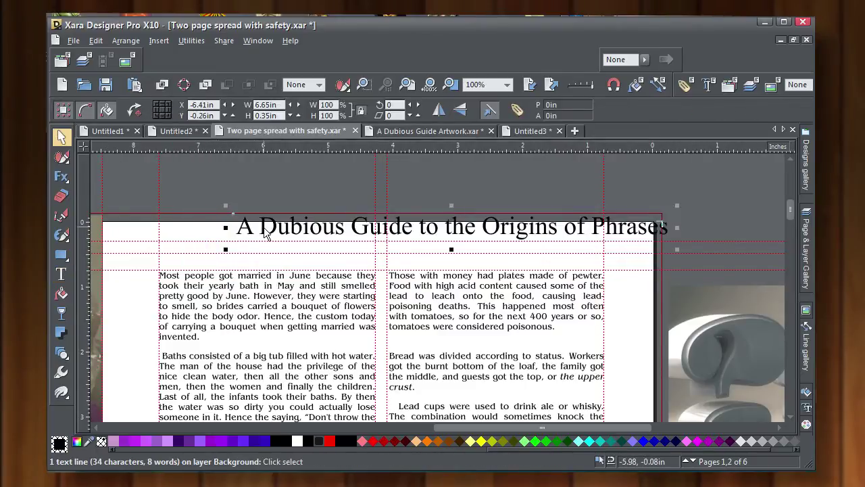
left_click_drag(265, 232, 186, 277)
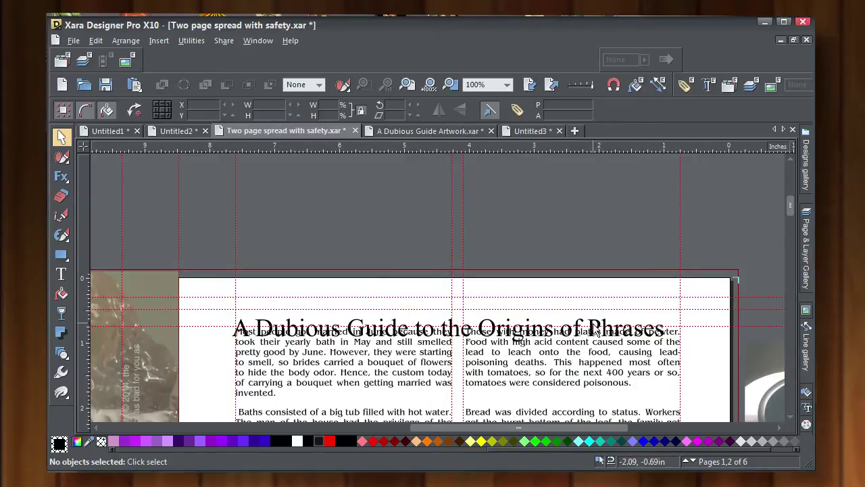
left_click(596, 330)
left_click_drag(596, 329, 596, 320)
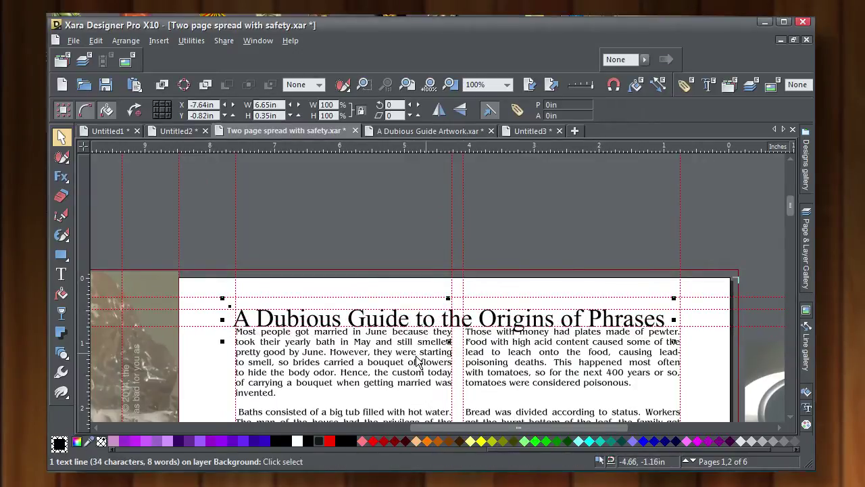
Lower the top edges of both text columns to clear the title, giving them heights of about 8.85 in and 8.86 in.
left_click(358, 360)
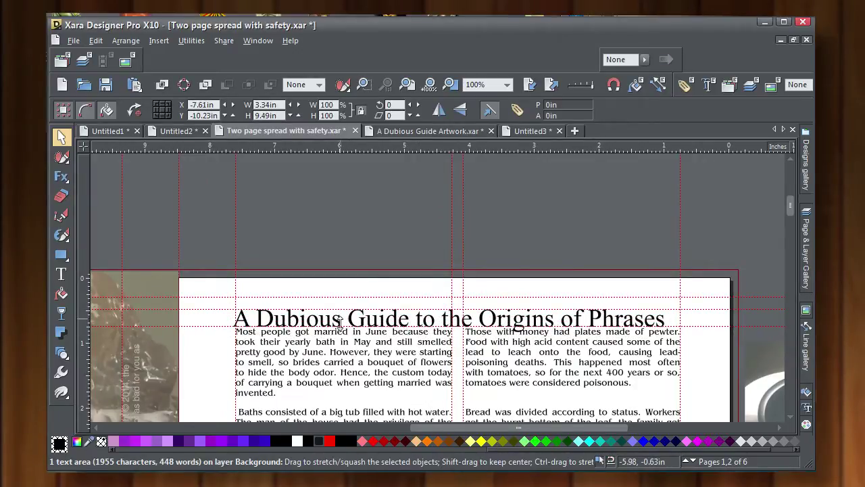
left_click_drag(339, 320, 340, 338)
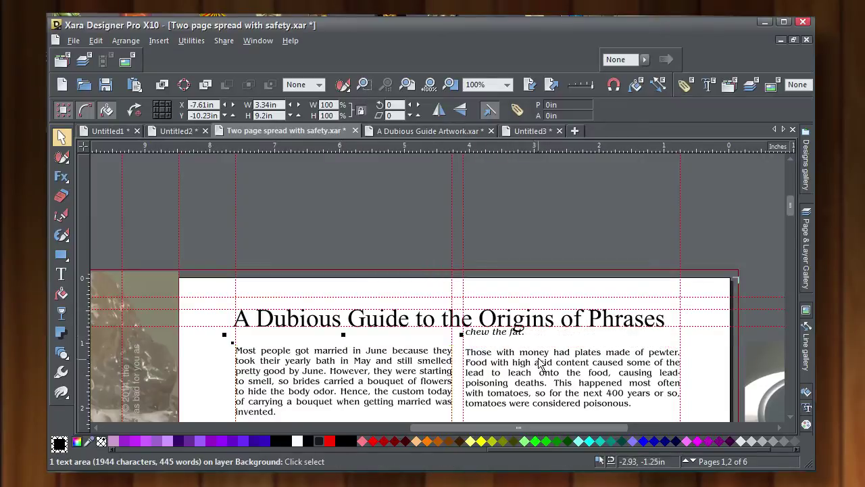
left_click(550, 233)
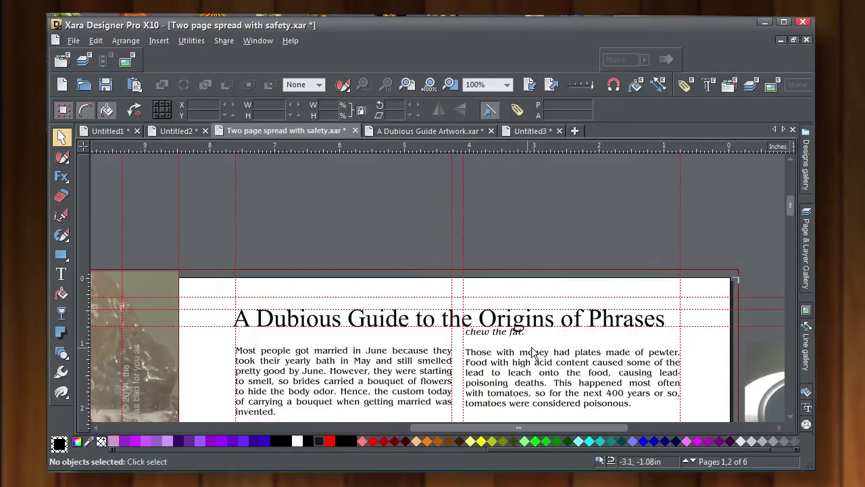
left_click(564, 352)
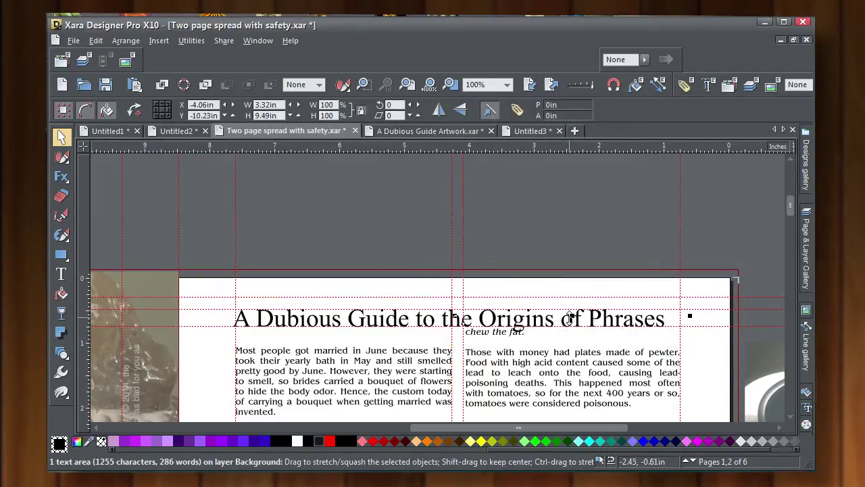
left_click_drag(571, 316, 570, 336)
left_click(376, 371)
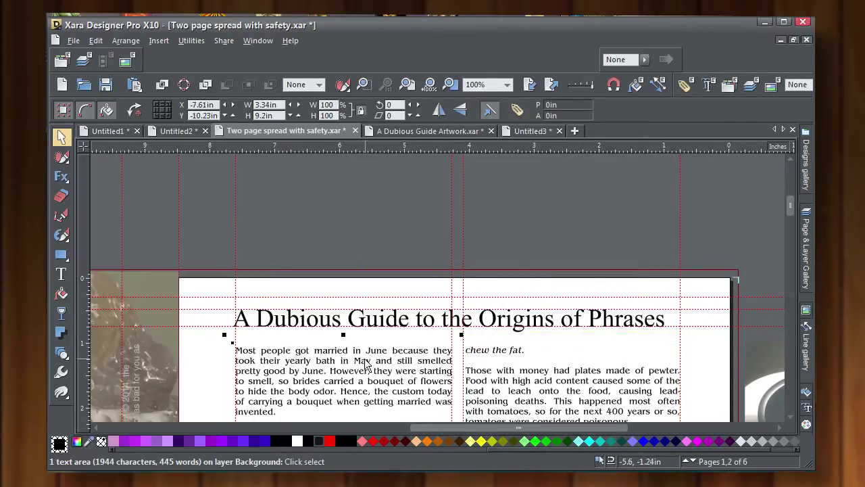
left_click_drag(344, 335, 350, 358)
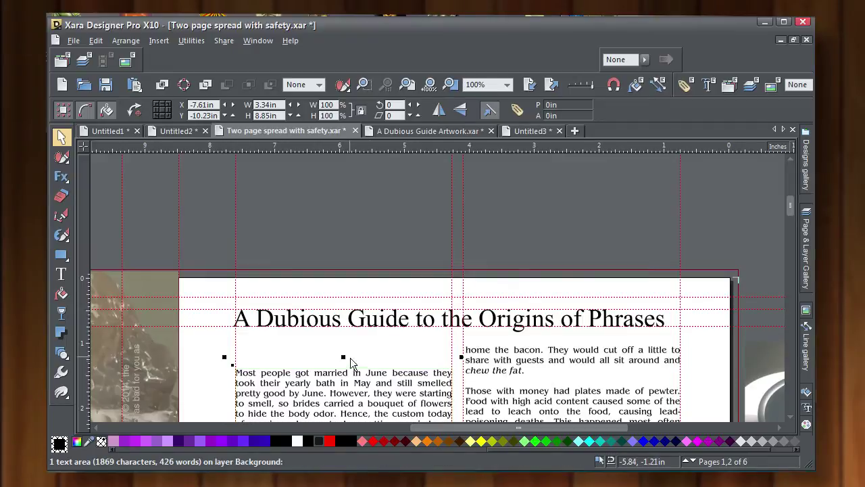
left_click(476, 358)
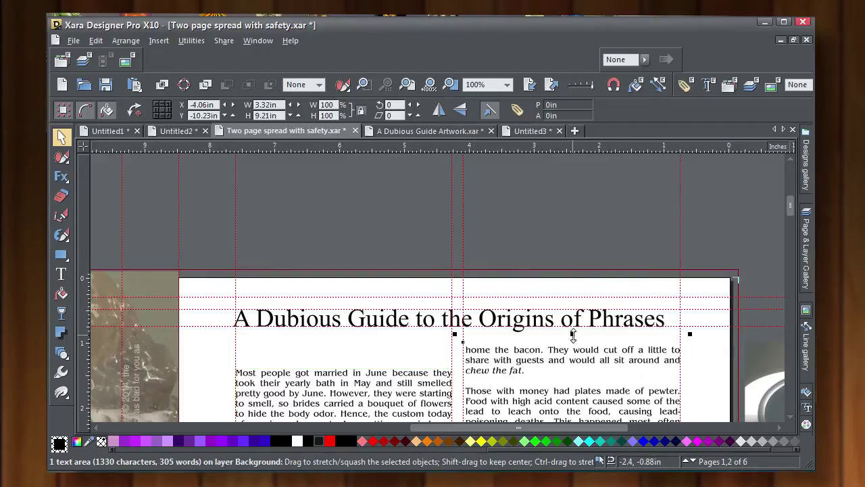
left_click_drag(573, 340, 574, 357)
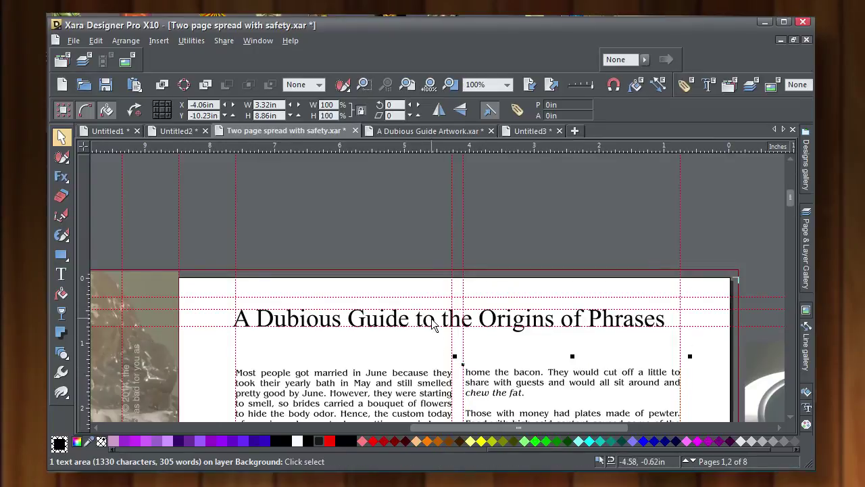
Move the title down just above the columns, to about X -7.6 in, Y -1.23 in, and view the whole spread.
left_click_drag(434, 325, 440, 340)
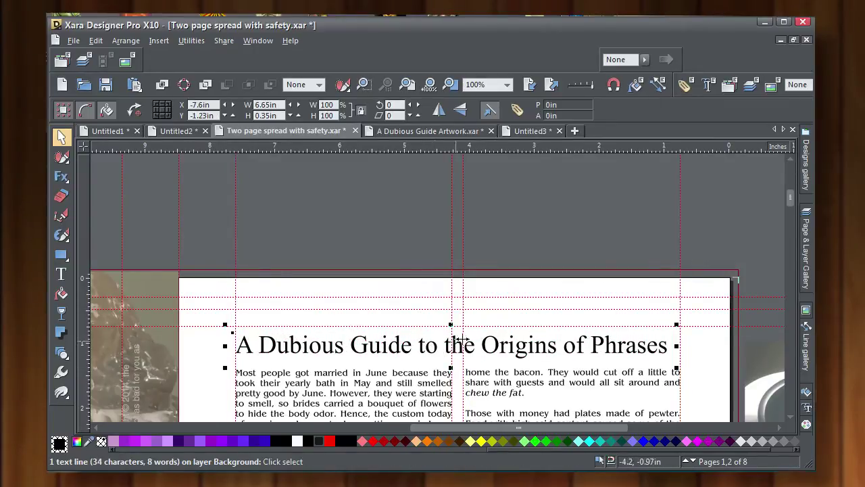
left_click(450, 85)
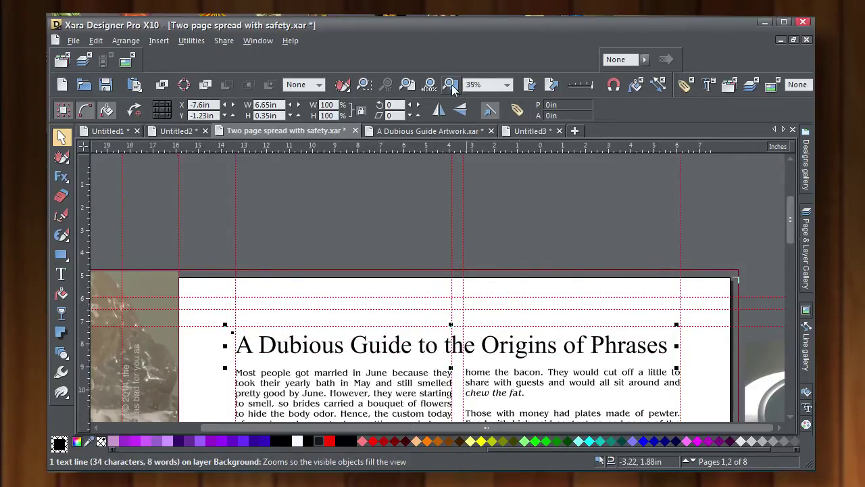
left_click(728, 209)
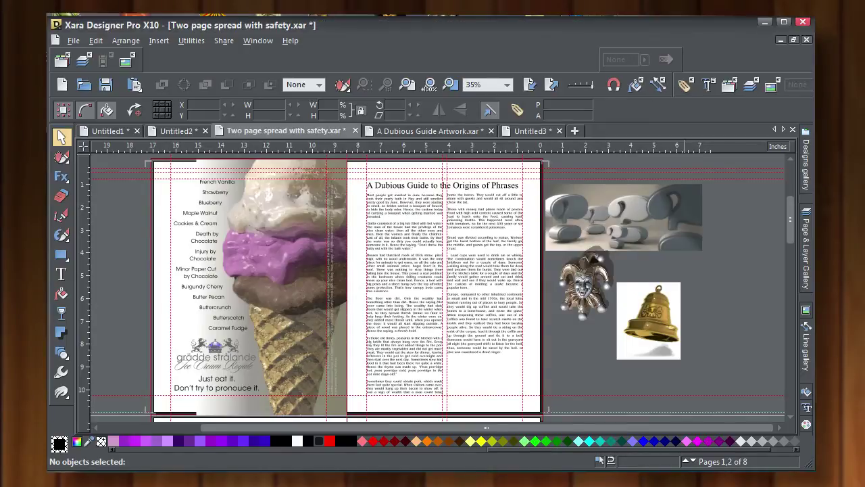
Return to a close-up view of the article page and delete the single-line title above the columns.
key("1")
left_click(599, 232)
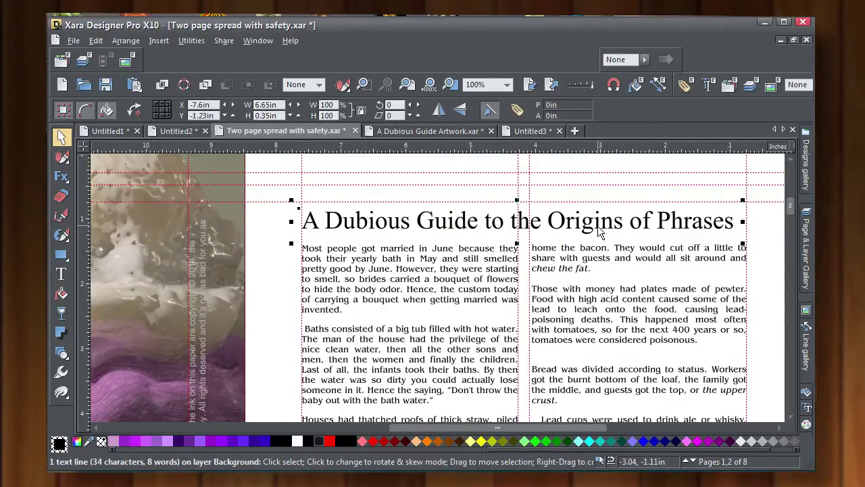
key("Delete")
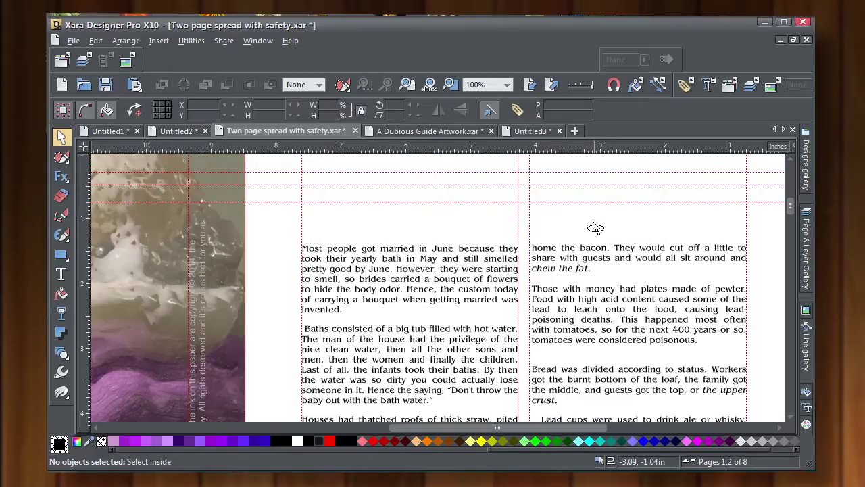
Create a first-column text area about 3.33 in wide with the title "A Dubious Guide to the Origins of Phrases" and extend it to about 1.56 in high.
mouse_move(61, 257)
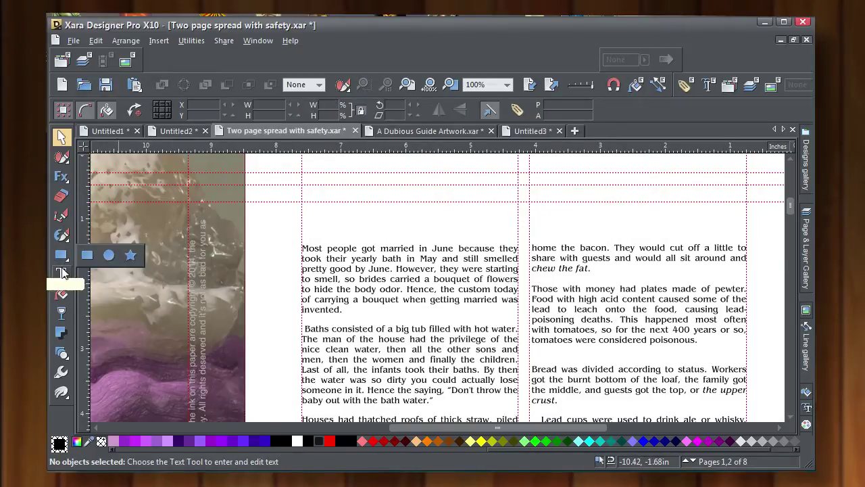
left_click(61, 274)
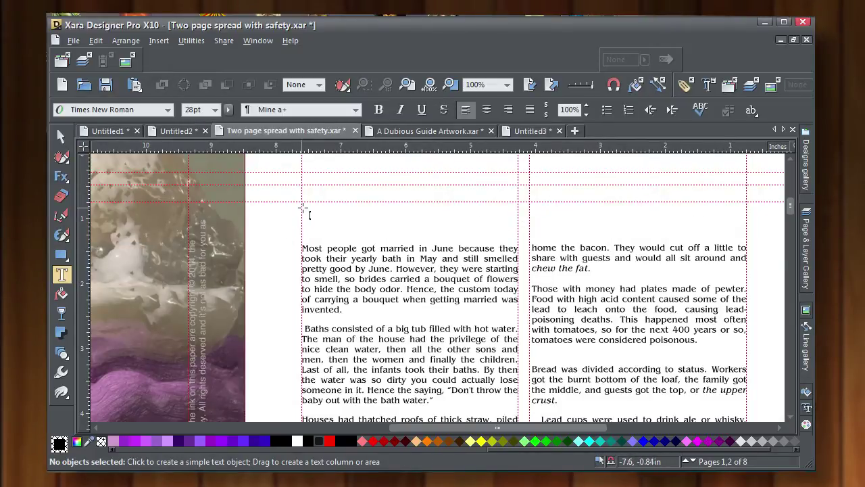
left_click_drag(305, 203, 519, 280)
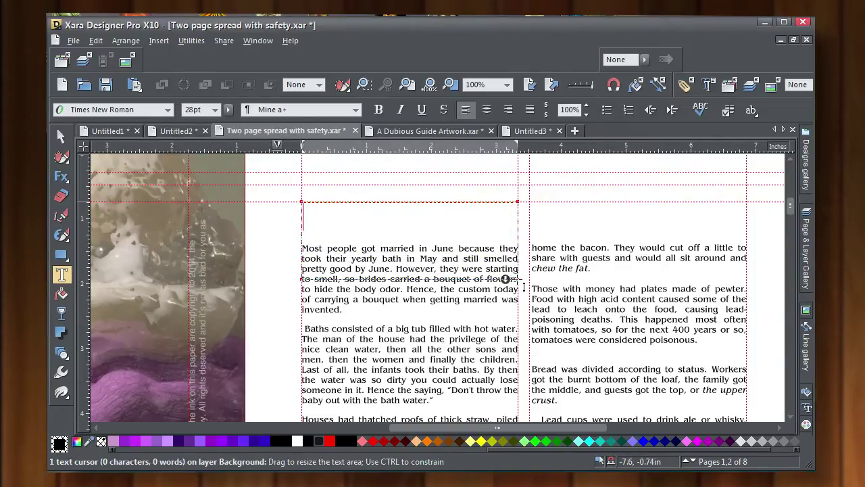
type("A Dubious Guide to the Origins of Phrases")
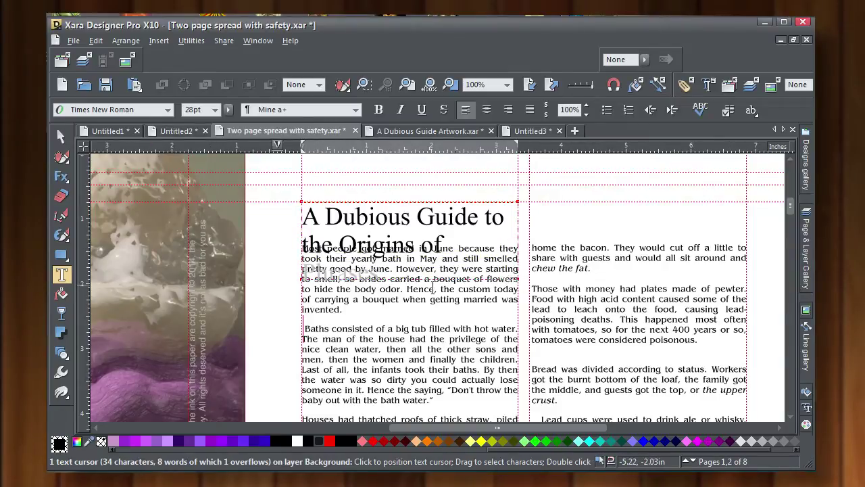
left_click(61, 134)
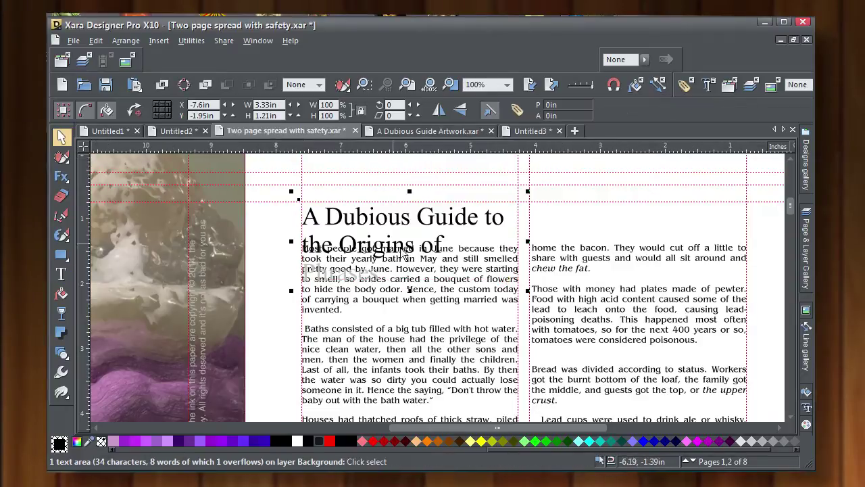
left_click_drag(410, 290, 425, 324)
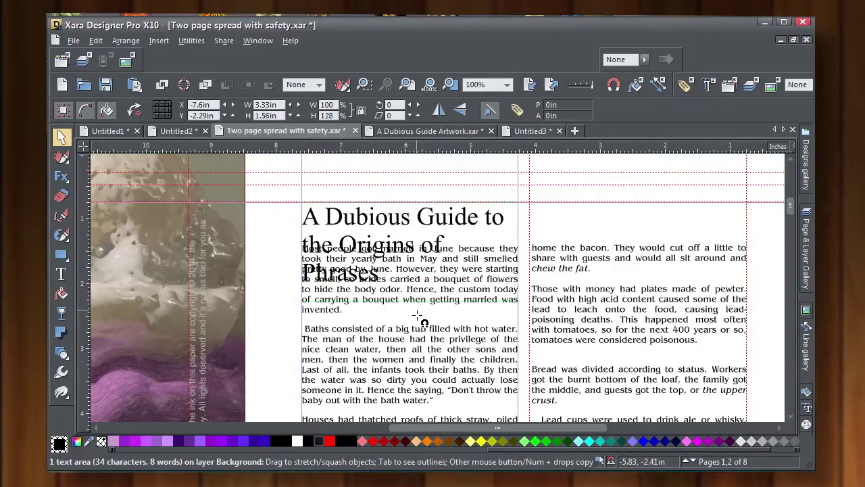
Lower the first column's top edge below the title, to a height of about 8.12 in, applying the change to all text areas.
left_click(421, 263)
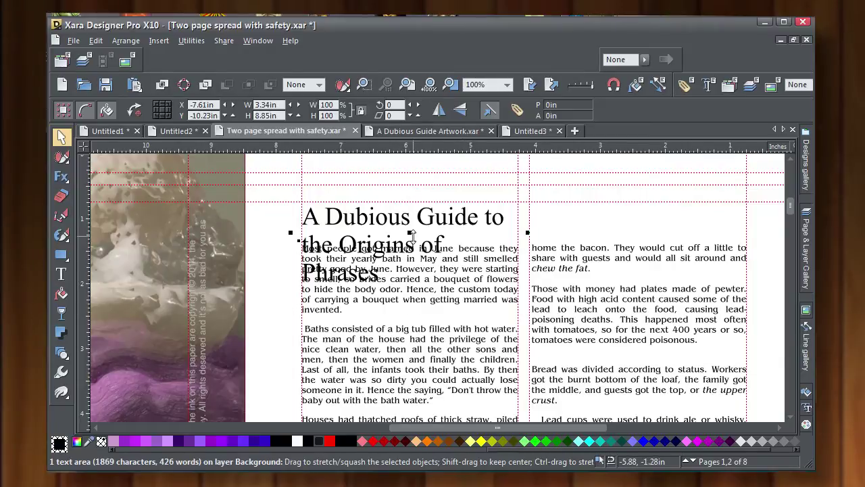
left_click_drag(411, 232, 401, 284)
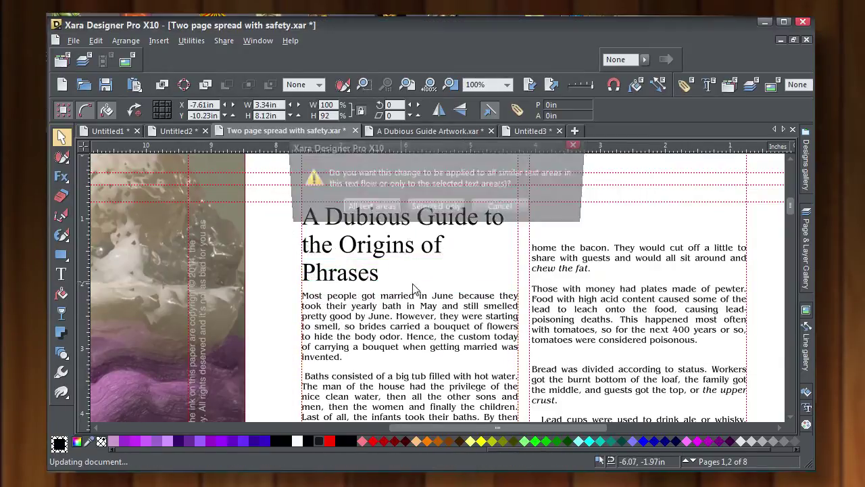
left_click(367, 209)
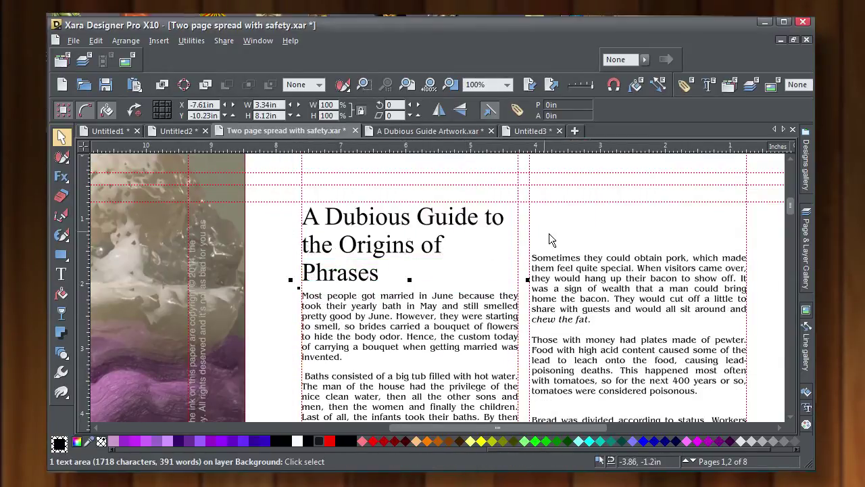
Raise the second column's top edge to the horizontal guideline level with the title, to a 9.49 in height, applied to the selected area only.
left_click(611, 261)
left_click_drag(639, 233, 653, 200)
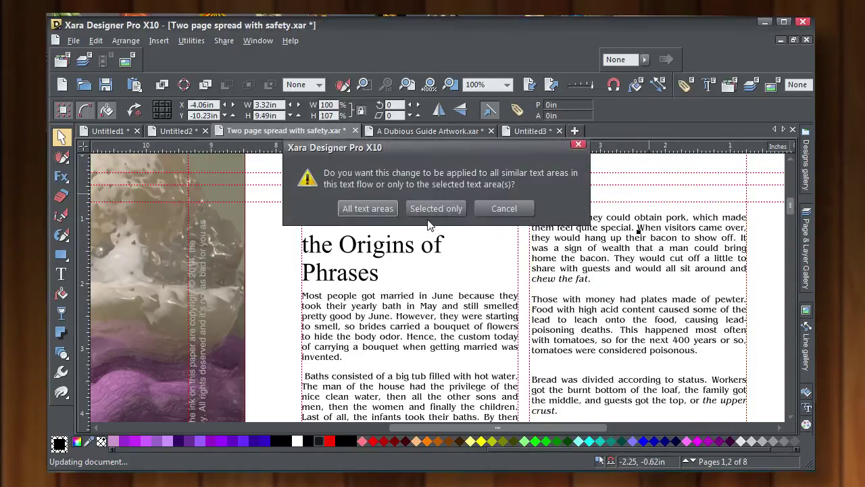
left_click(428, 211)
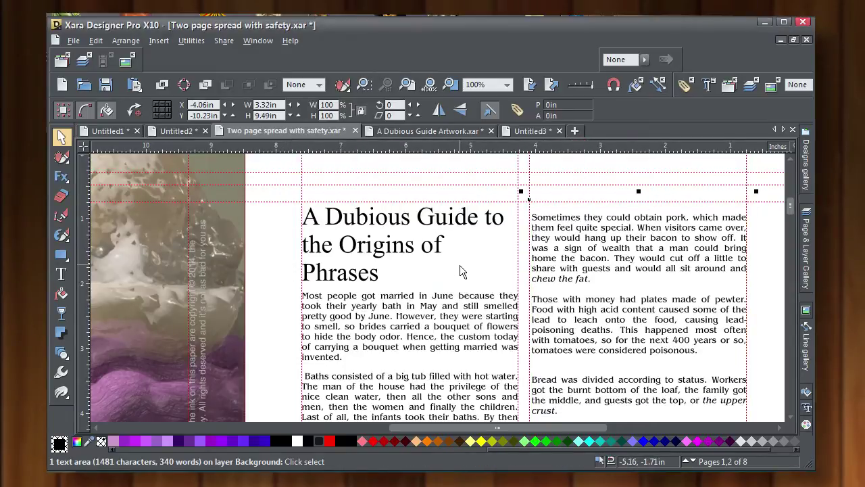
Right-align the three-line title text above the first column.
left_click(423, 216)
left_click(61, 274)
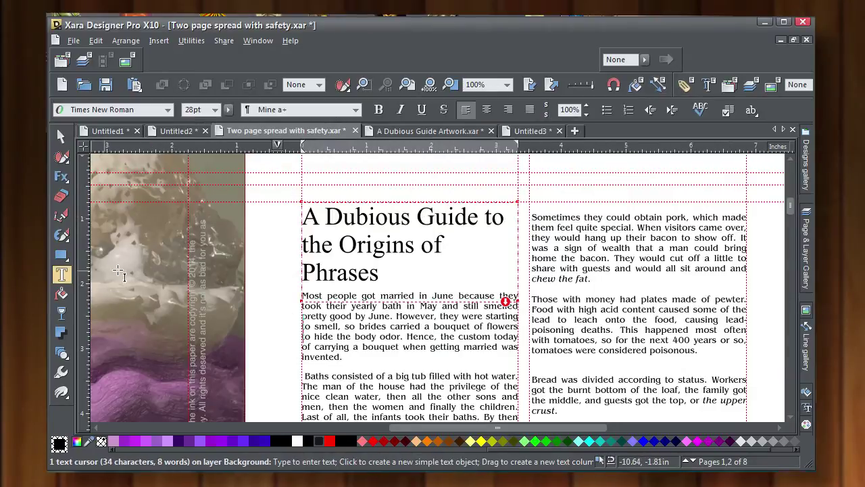
left_click_drag(386, 275, 279, 211)
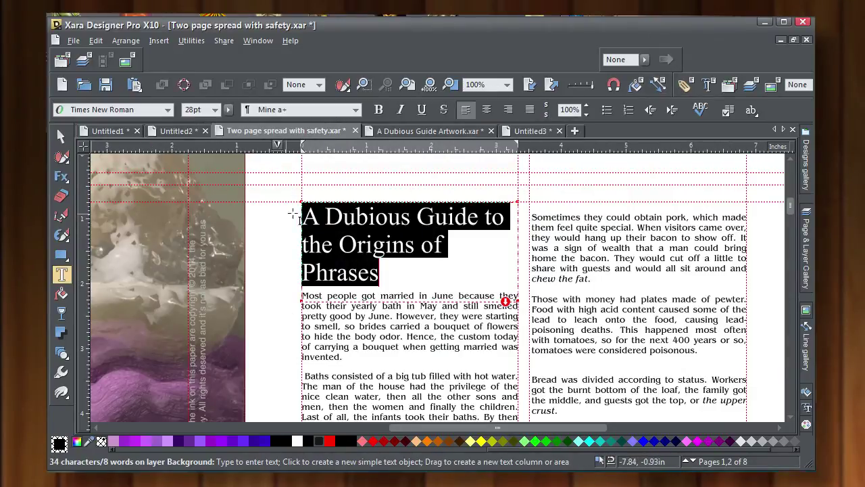
left_click(509, 111)
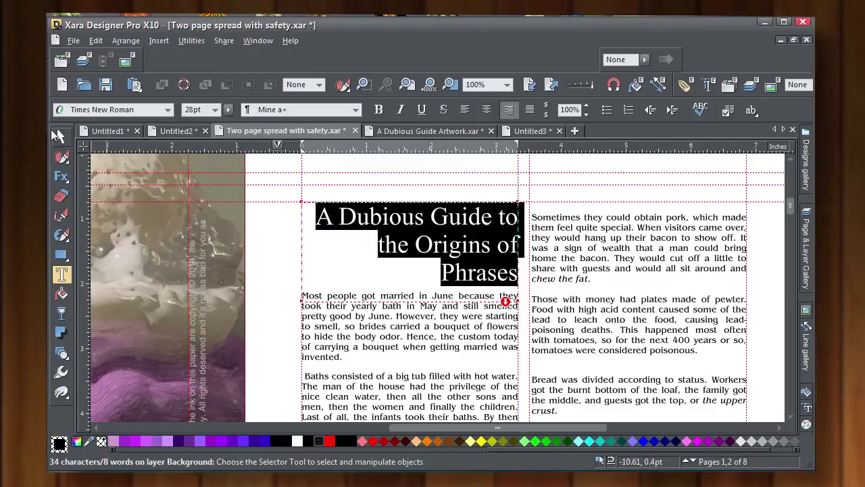
left_click(60, 136)
left_click(266, 248)
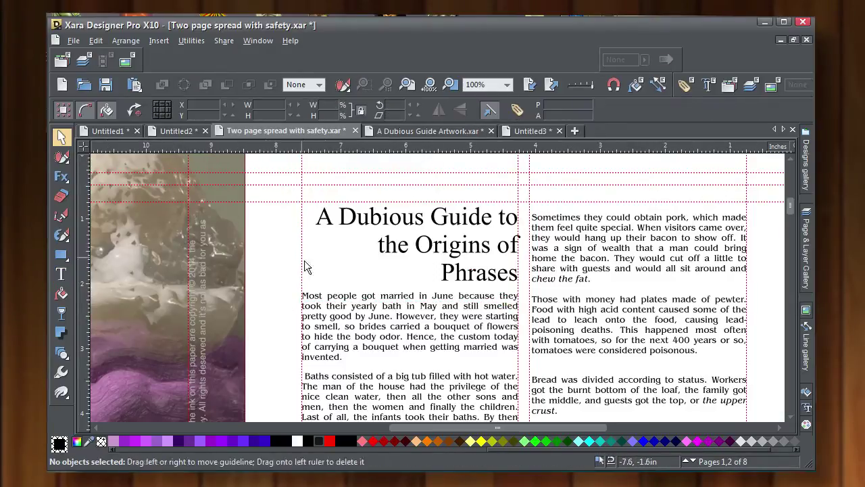
Move the first column's body text area slightly down, to about Y -10.33 in, applying the change to the selected area only.
left_click(415, 302)
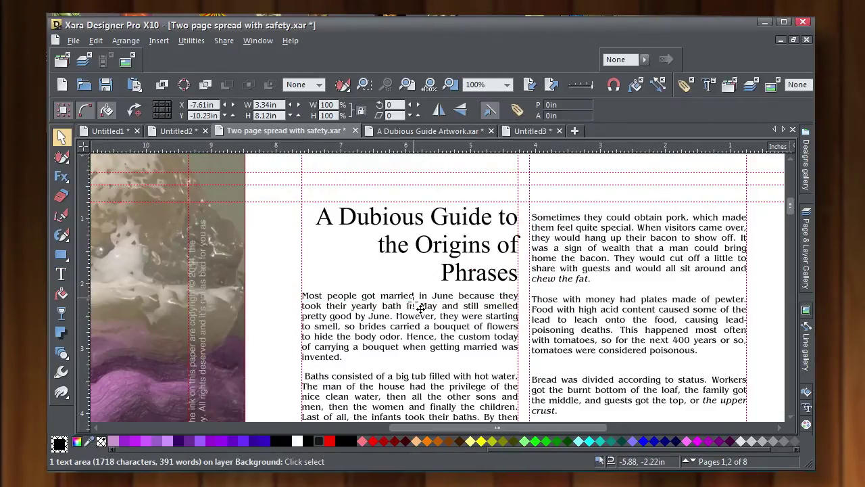
left_click_drag(425, 305, 424, 312)
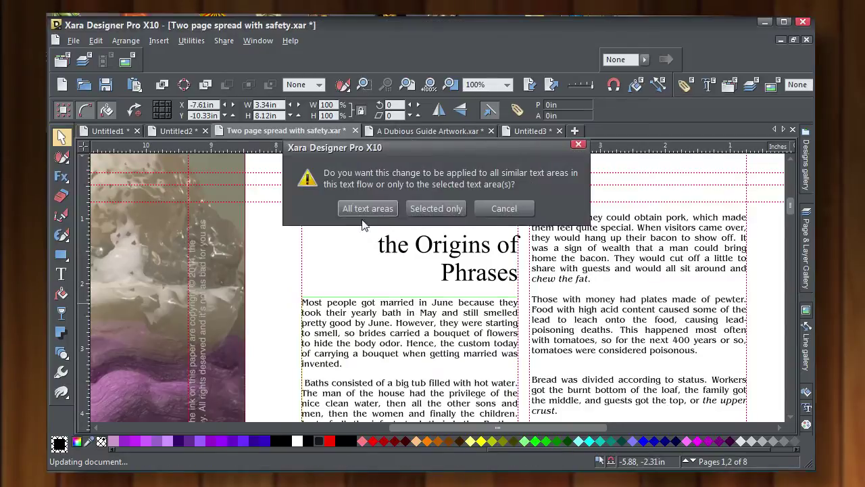
left_click(433, 209)
key("Escape")
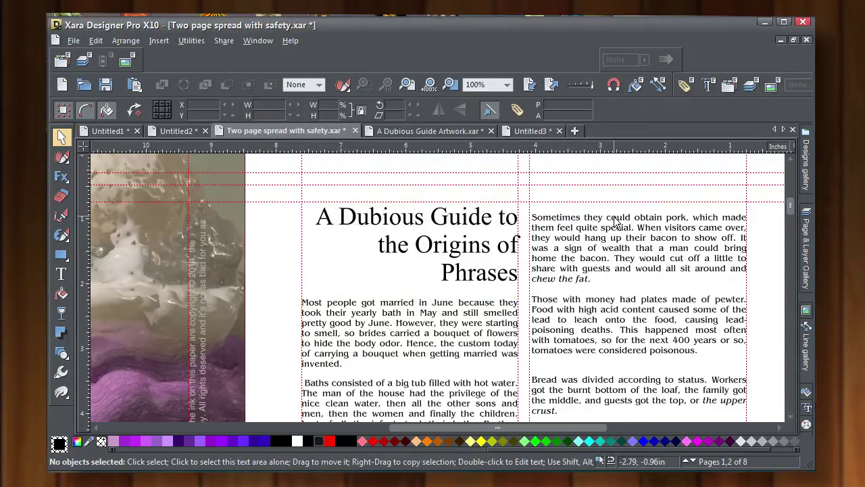
Move the second column's text area up by about 0.1 in and deselect it.
left_click(616, 209)
left_click_drag(638, 191, 637, 184)
key("Escape")
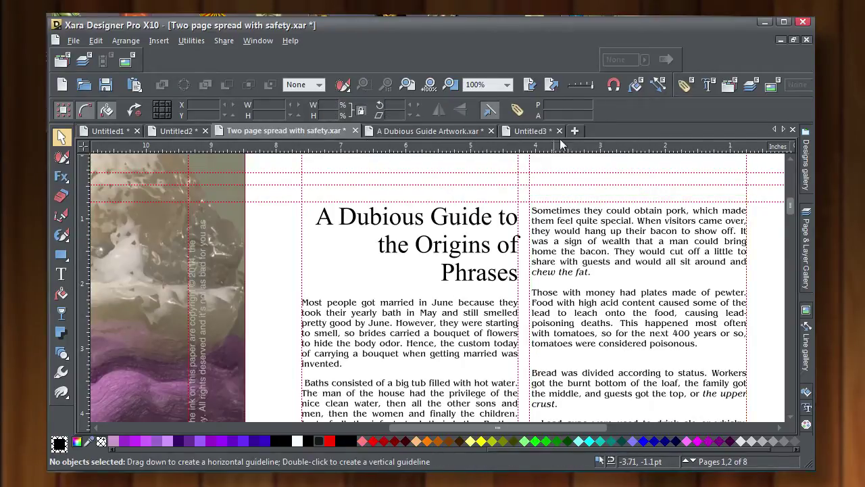
Join the "Baths consisted" paragraph to the one above and split it off again as its own paragraph.
left_click(408, 84)
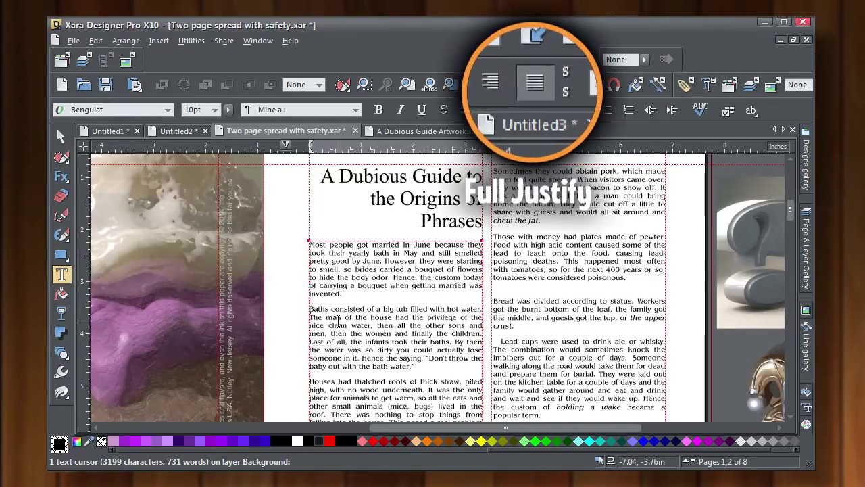
key("BackSpace")
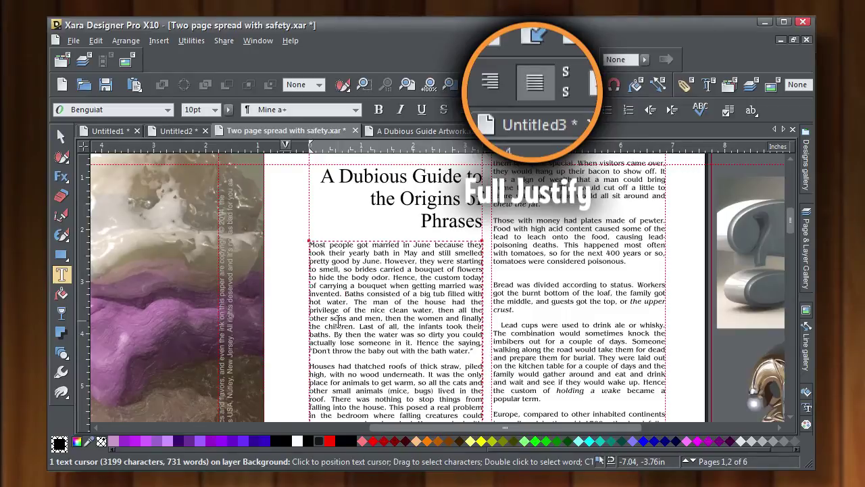
key("Return")
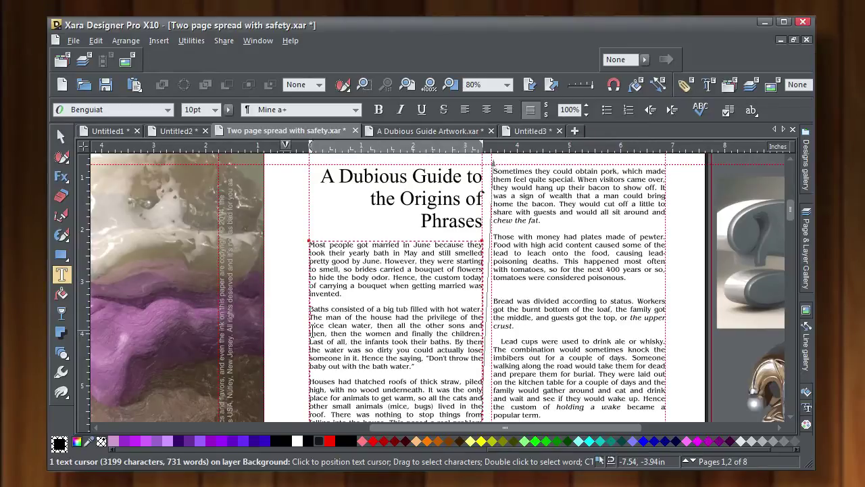
key("BackSpace")
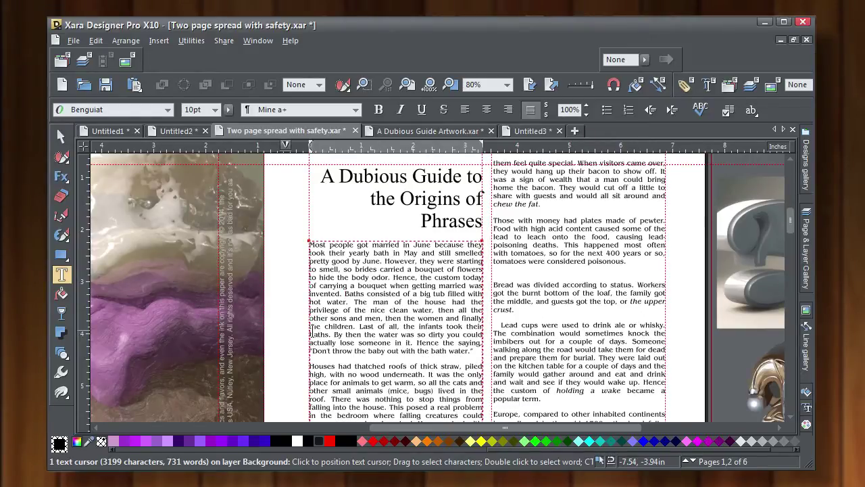
key("Return")
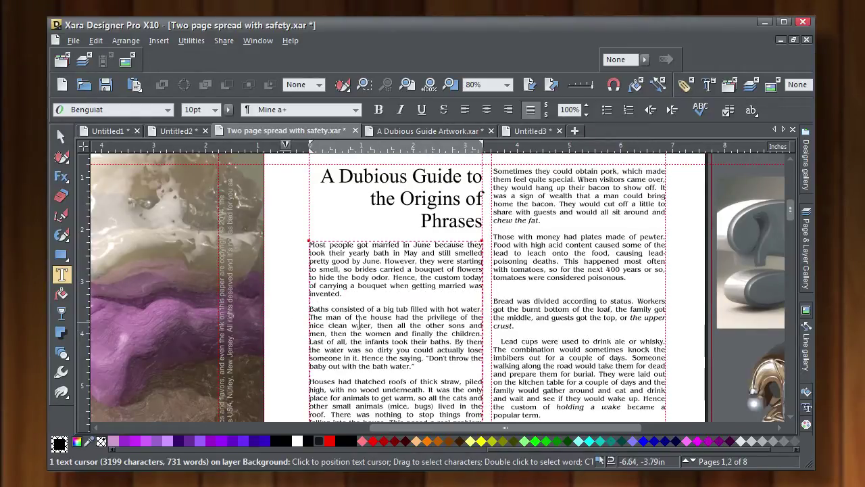
Indent the "Baths consisted" paragraph with a tab and add a tab stop at about 0.25 in for all body text.
key("Tab")
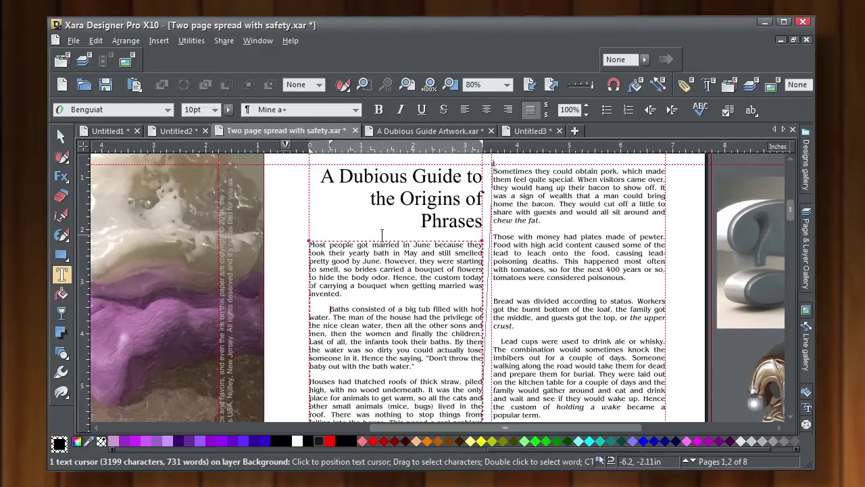
key("ctrl+a")
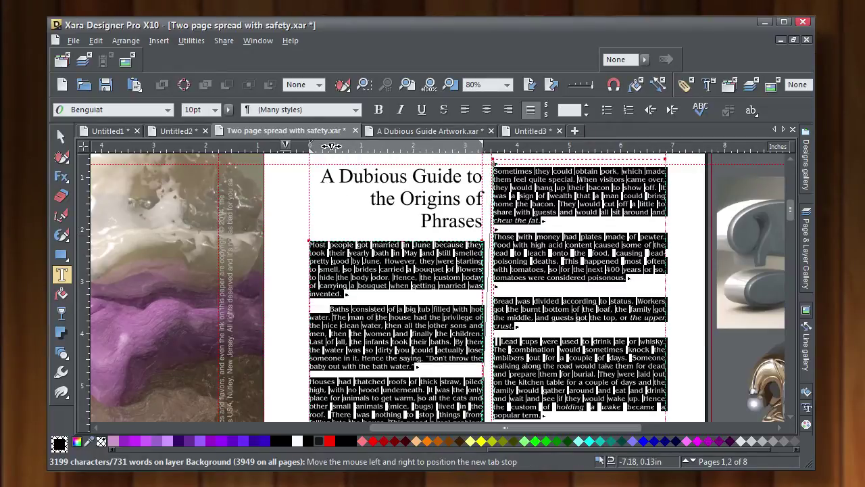
left_click_drag(357, 149, 320, 152)
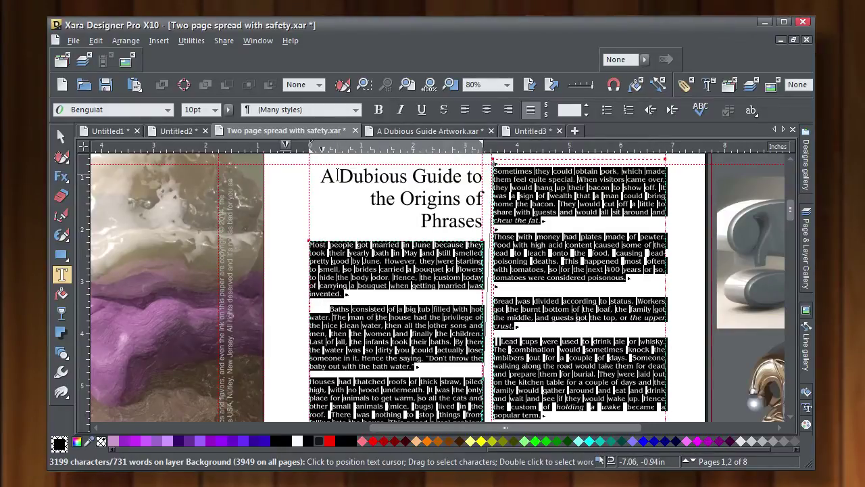
left_click(338, 175)
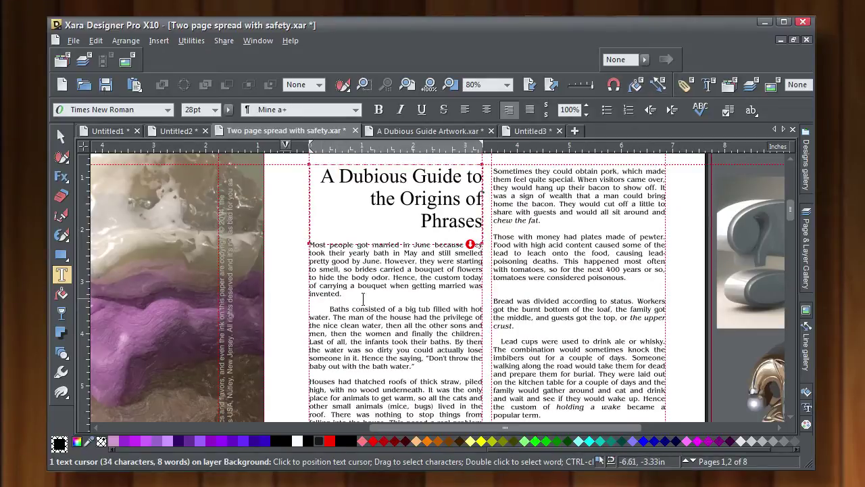
Re-enter the tab indent before "Baths consisted" and move the tab stop for all body text to about 0.13 in.
left_click(312, 310)
key("Delete")
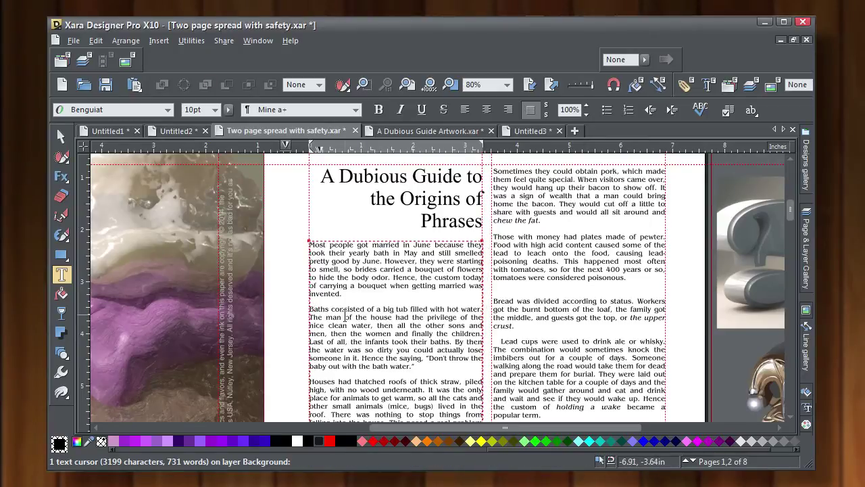
key("BackSpace")
key("Return")
key("Tab")
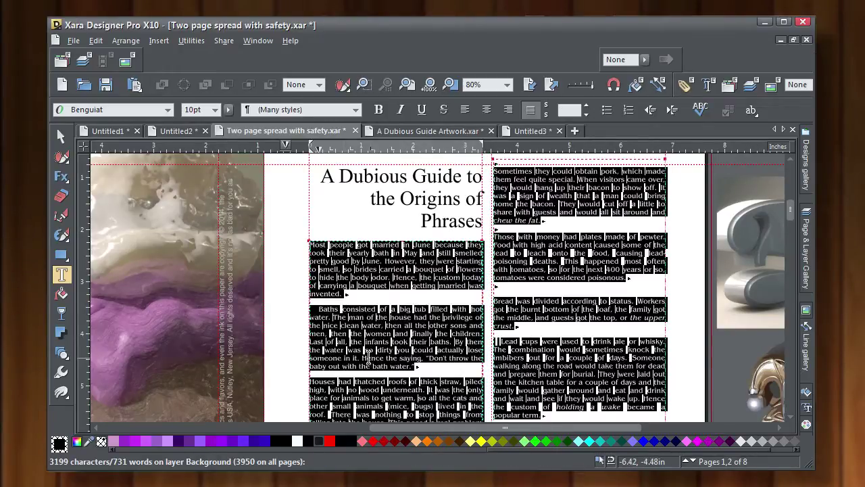
key("ctrl+a")
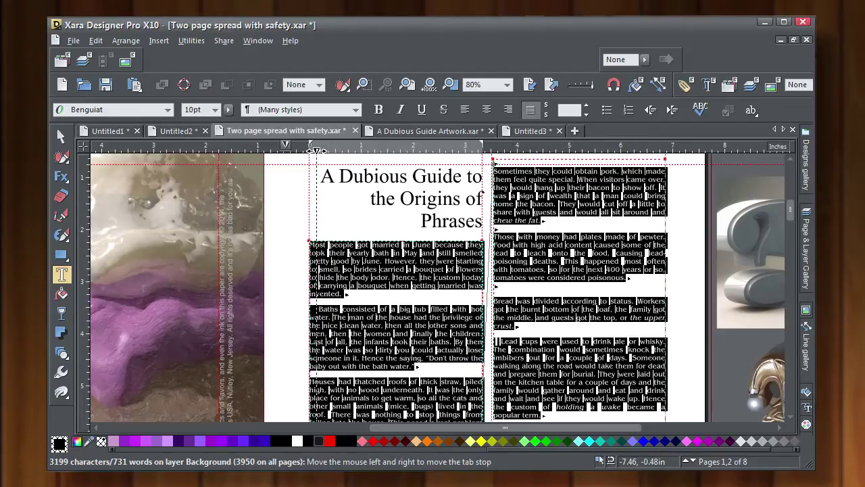
left_click_drag(317, 150, 313, 150)
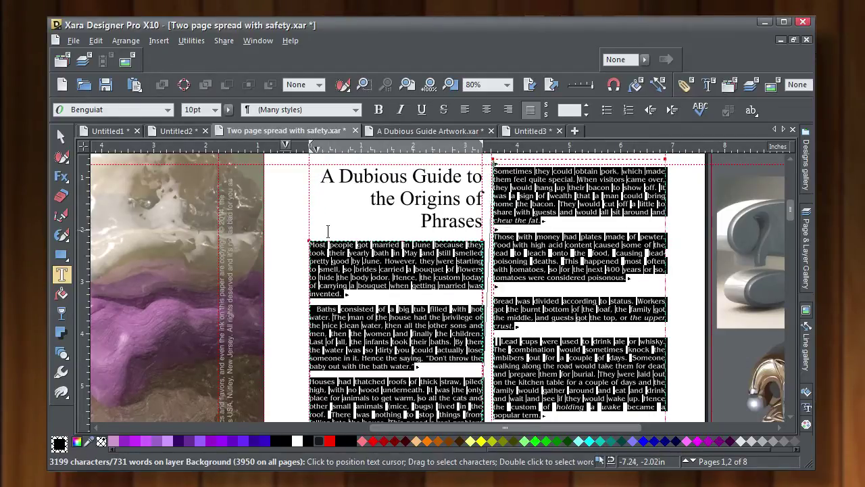
Try removing the tab indent before "Baths consisted" and undo the removal.
left_click(317, 310)
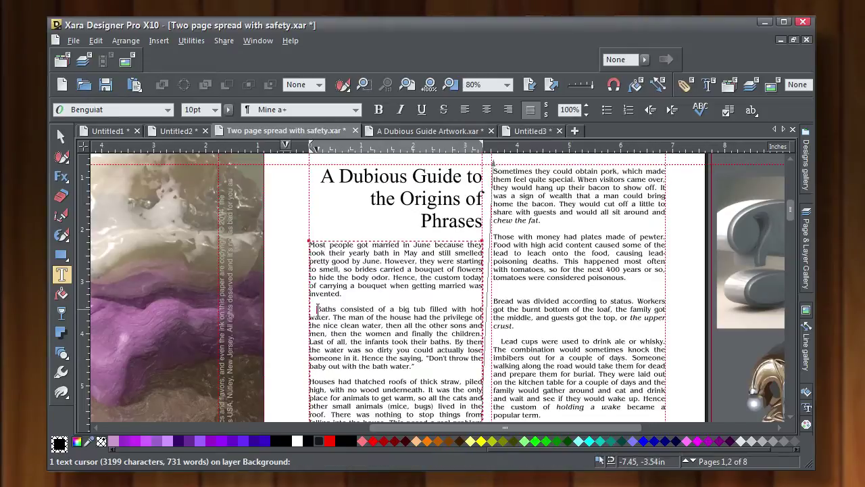
key("BackSpace")
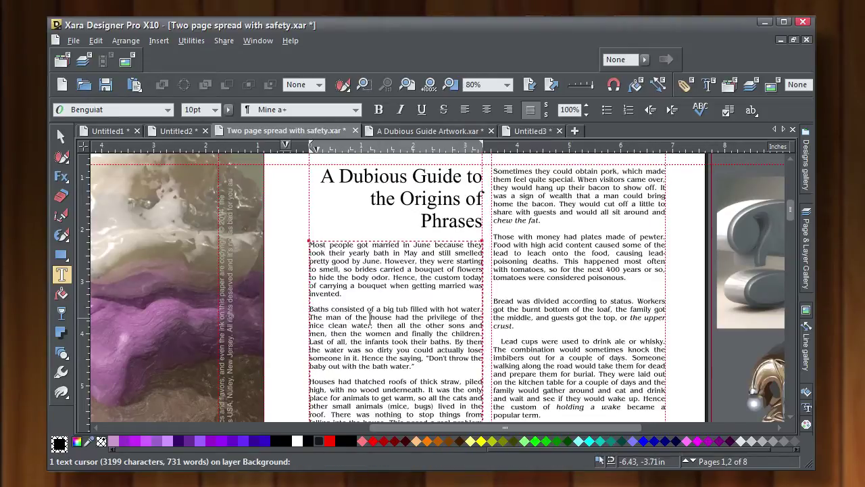
key("ctrl+z")
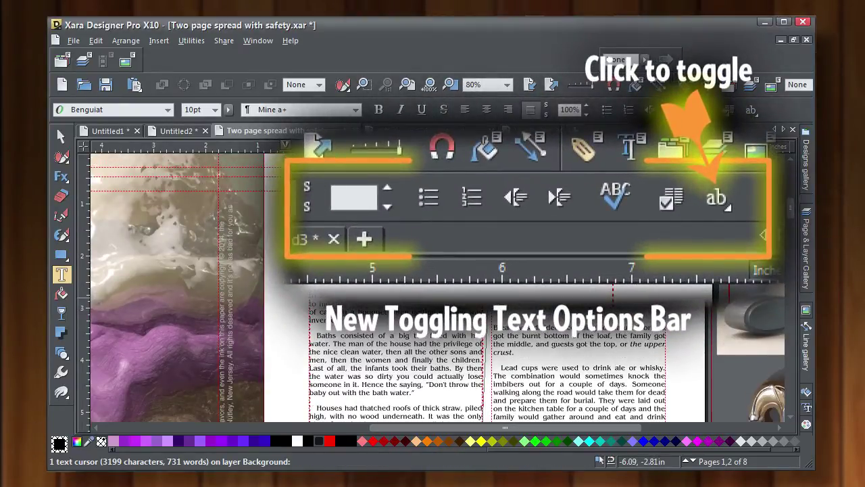
Set the space after paragraph to 0 for all of the article's body text and deselect it.
key("ctrl+a")
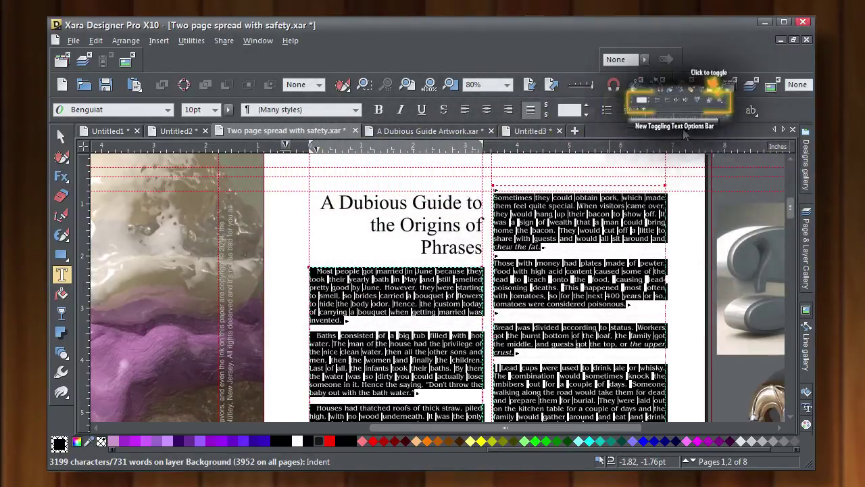
left_click(752, 110)
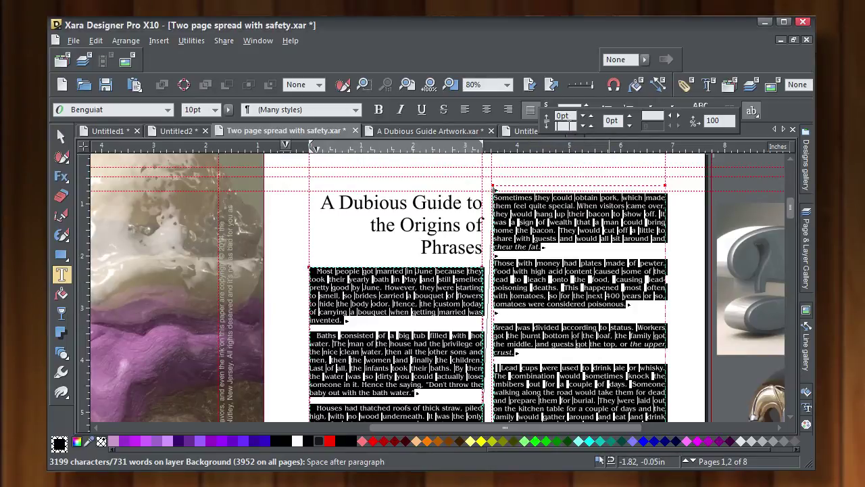
type("0")
key("Return")
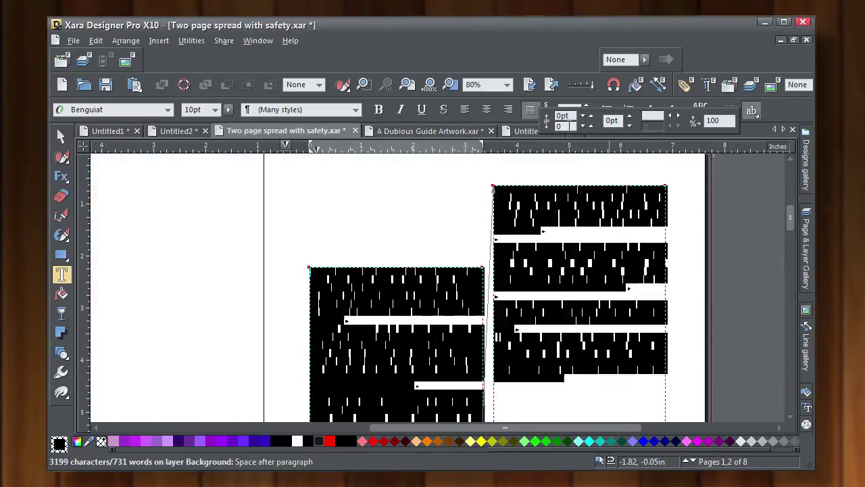
left_click(406, 321)
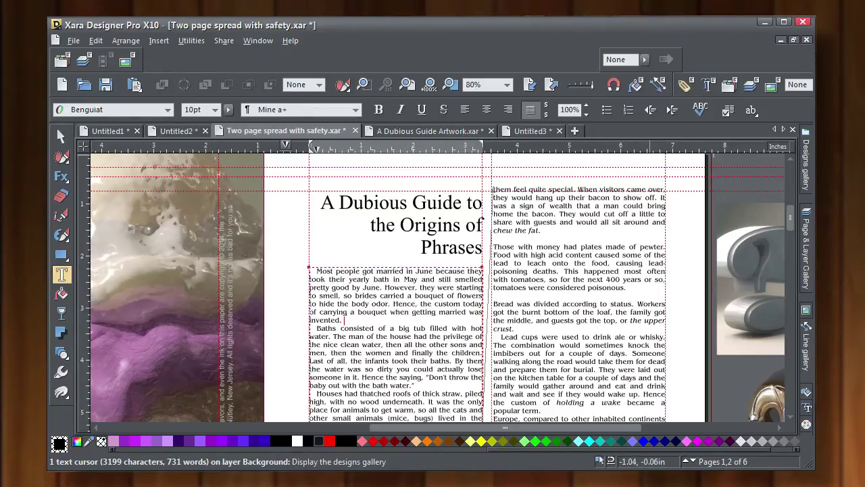
Hide the Guides layer of the first spread to view the page layout, and deselect the text.
scroll(724, 189, "up", 1)
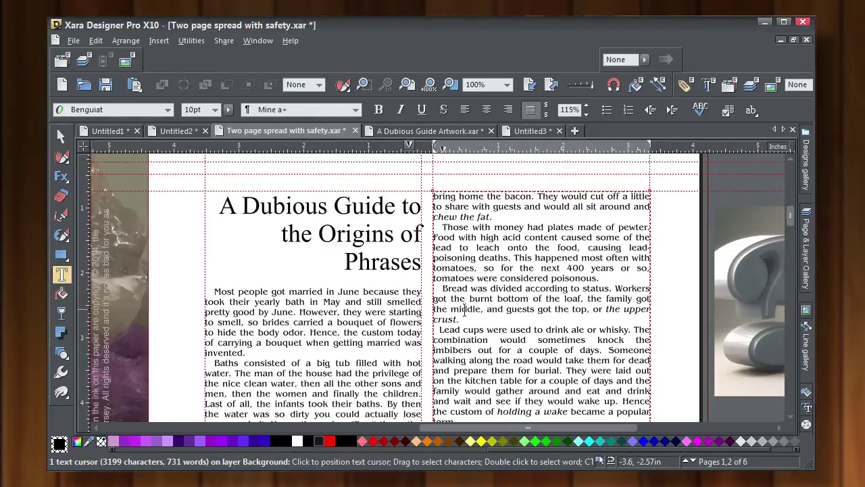
left_click(450, 85)
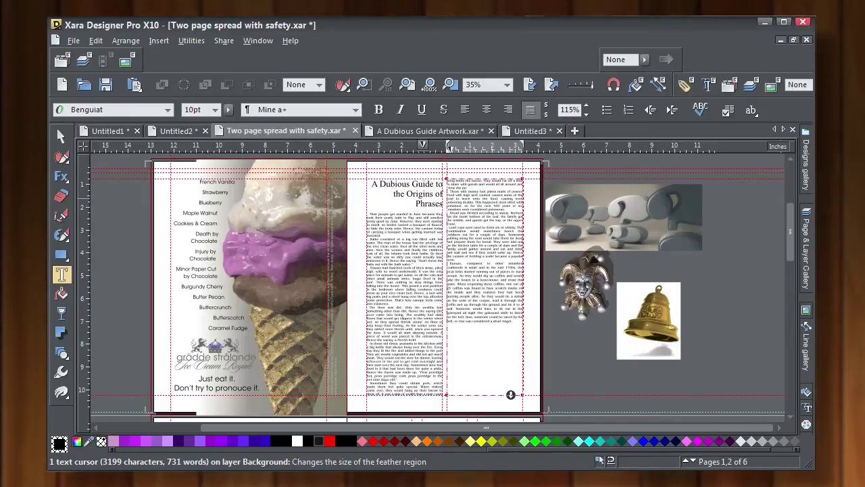
left_click(806, 255)
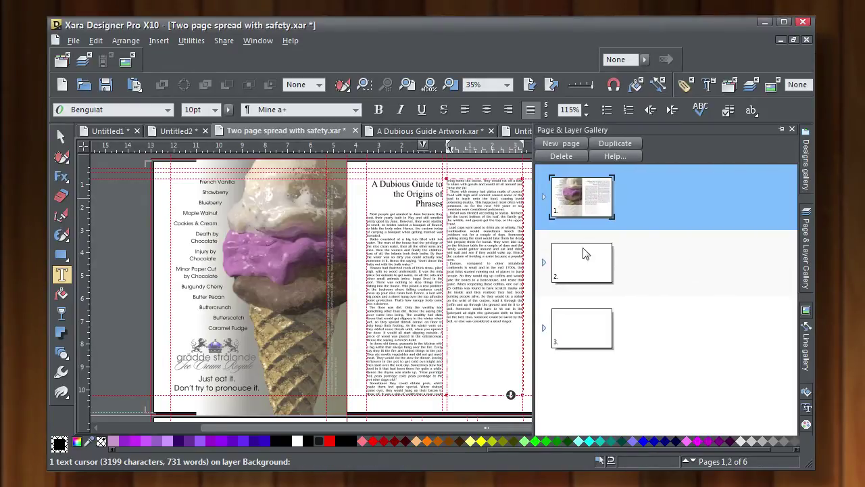
left_click(543, 198)
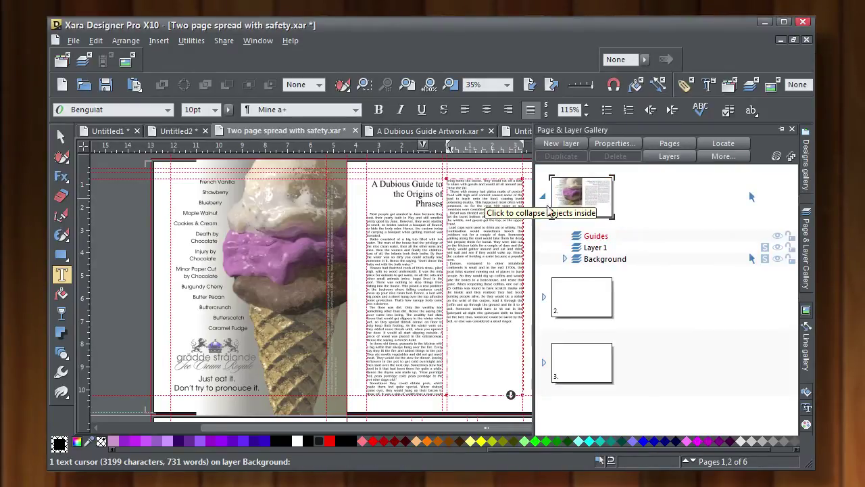
left_click(777, 236)
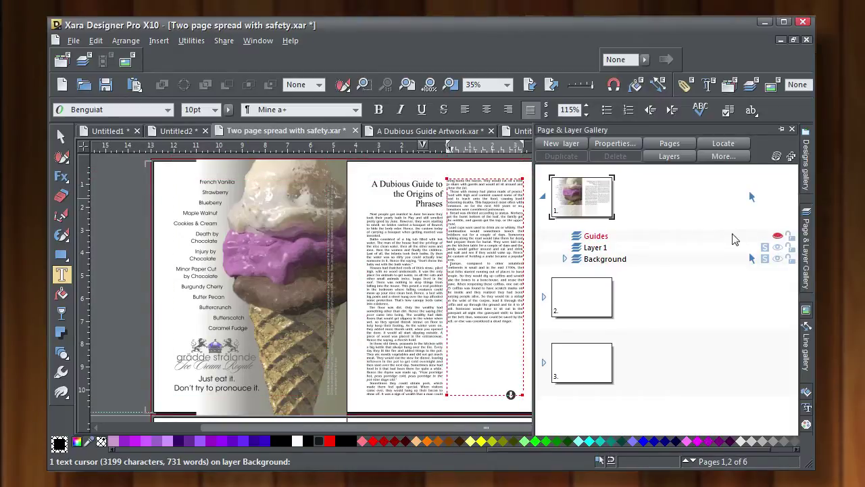
left_click(792, 129)
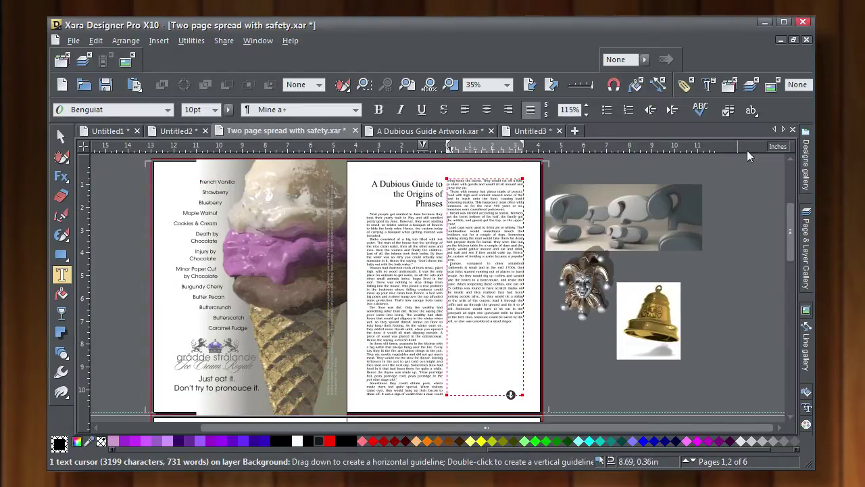
left_click(746, 287)
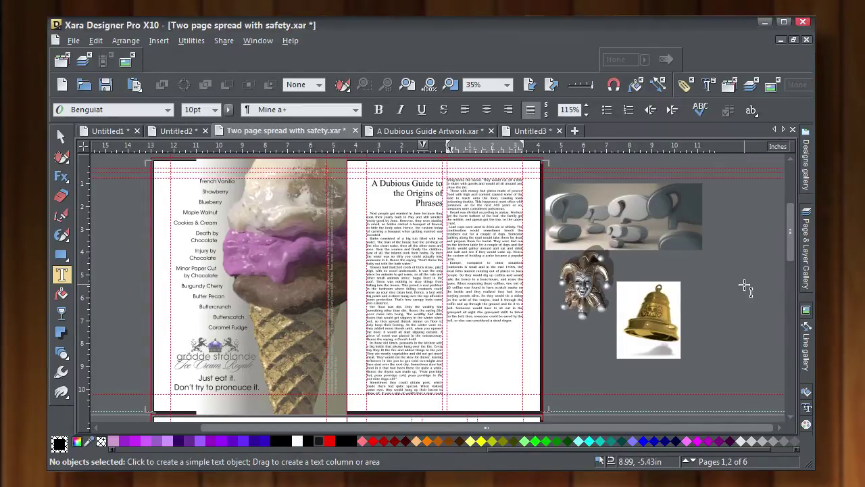
Select the first spread's Guides layer and toggle its visibility.
left_click(809, 238)
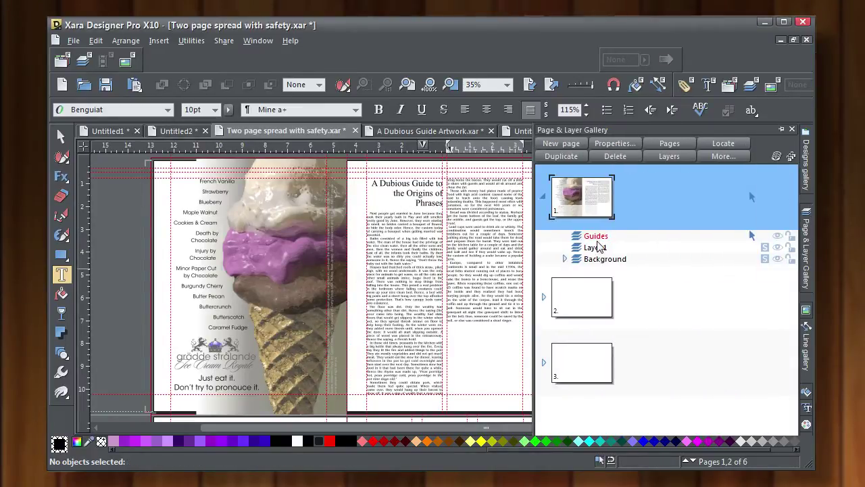
left_click(597, 239)
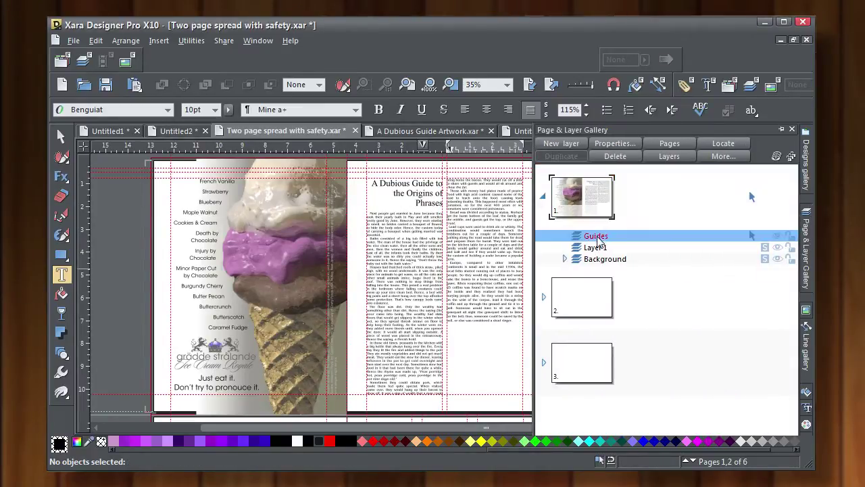
left_click(777, 236)
left_click(792, 129)
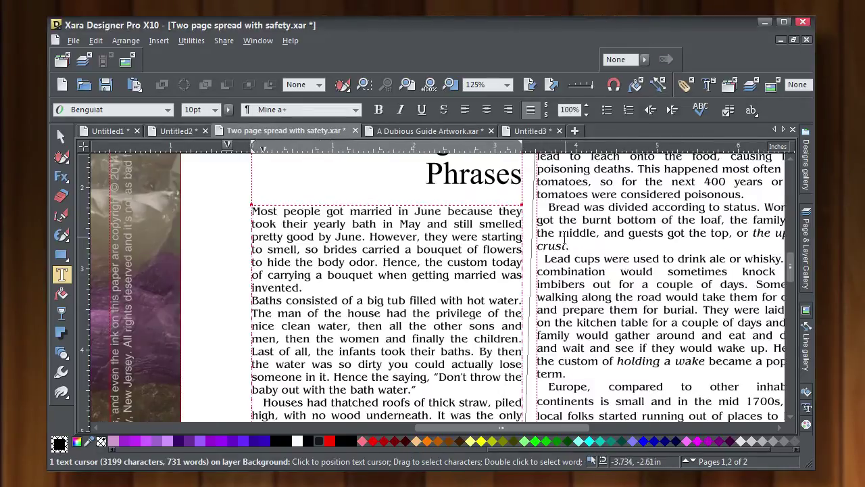
Try removing the leading whitespace from the second column's "Lead cups" and "Europe" paragraphs and undo the removal.
left_click_drag(546, 258, 537, 259)
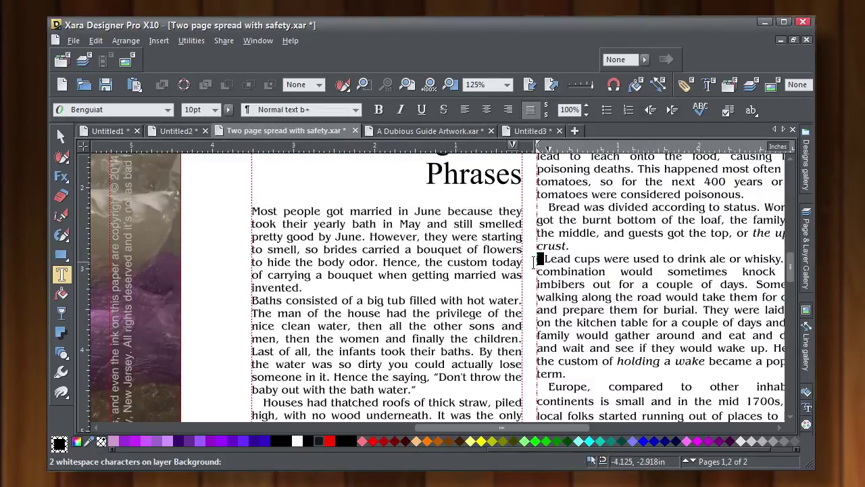
key("BackSpace")
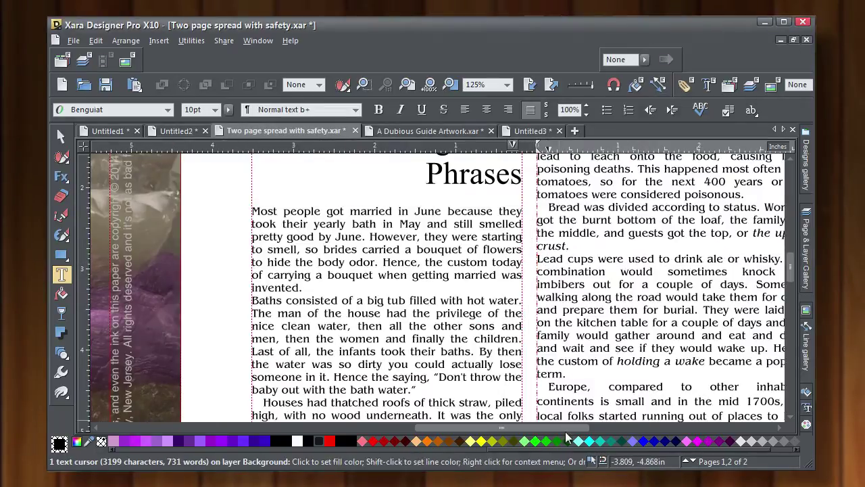
left_click_drag(546, 386, 537, 387)
left_click(545, 387)
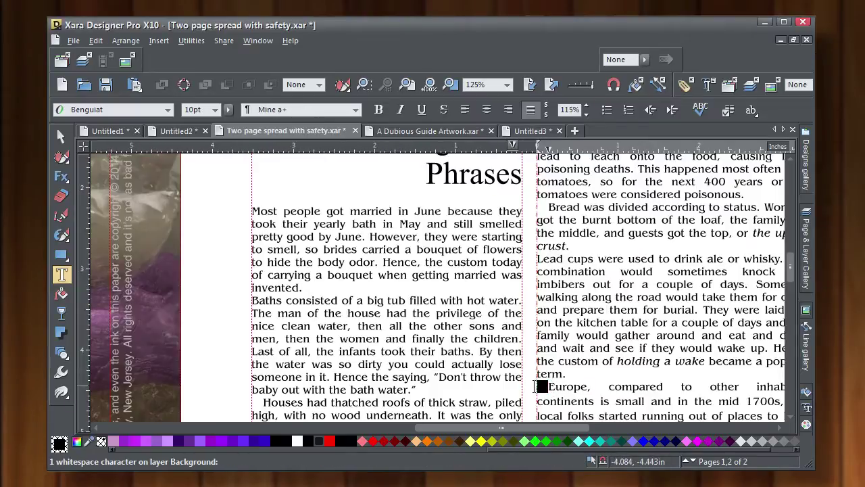
key("BackSpace")
key("ctrl+z")
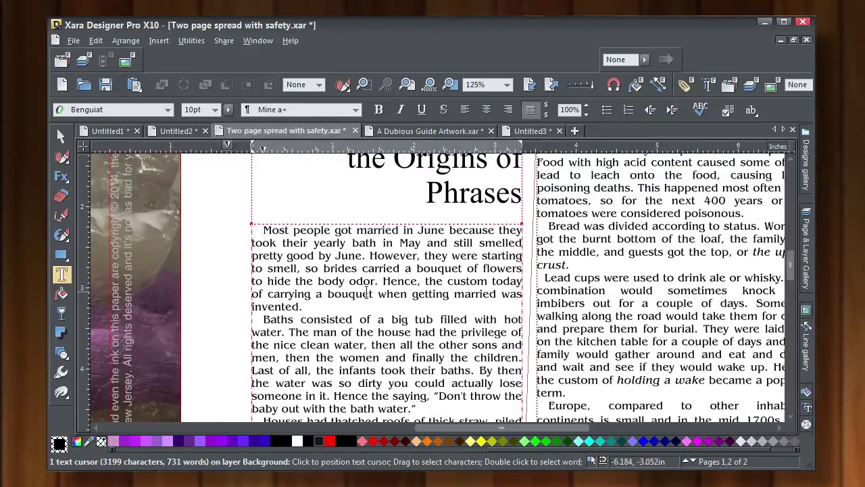
Try a space of 12 pt after each paragraph for all of the article's body text, then deselect it.
key("ctrl+a")
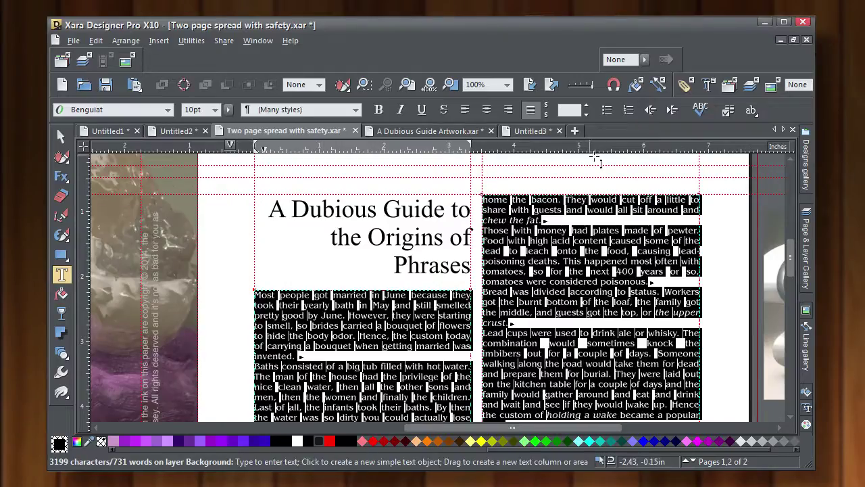
left_click(757, 116)
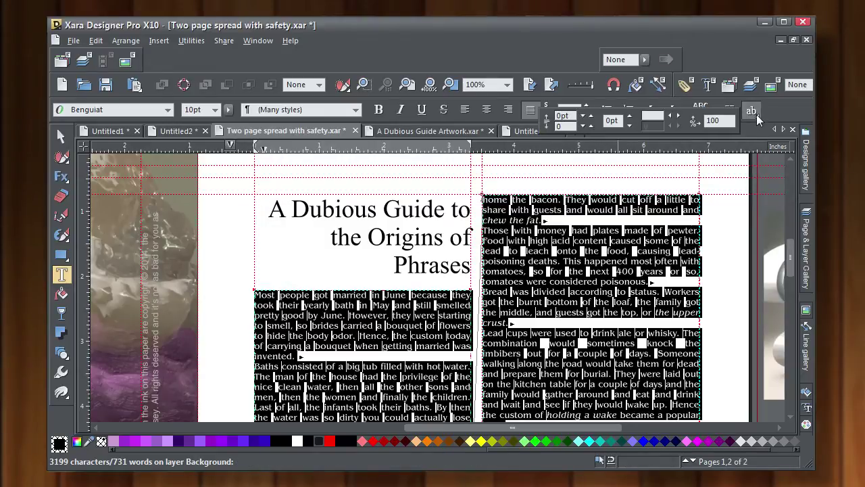
left_click(562, 126)
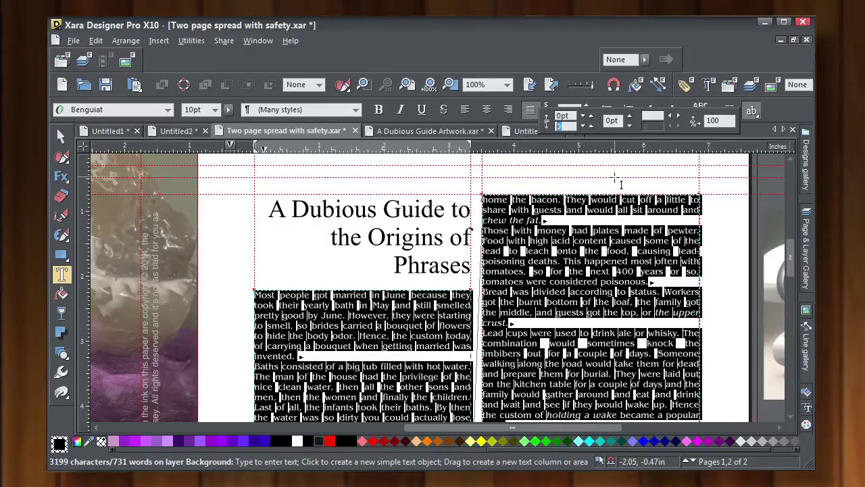
key("Return")
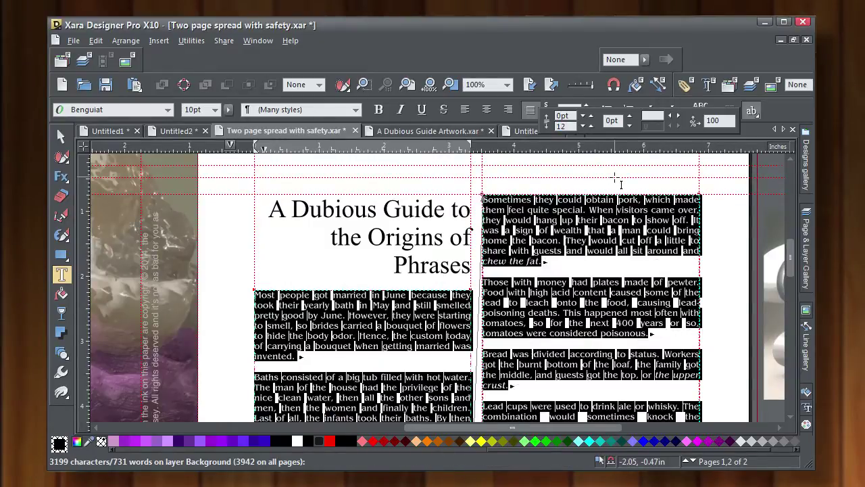
left_click(336, 280)
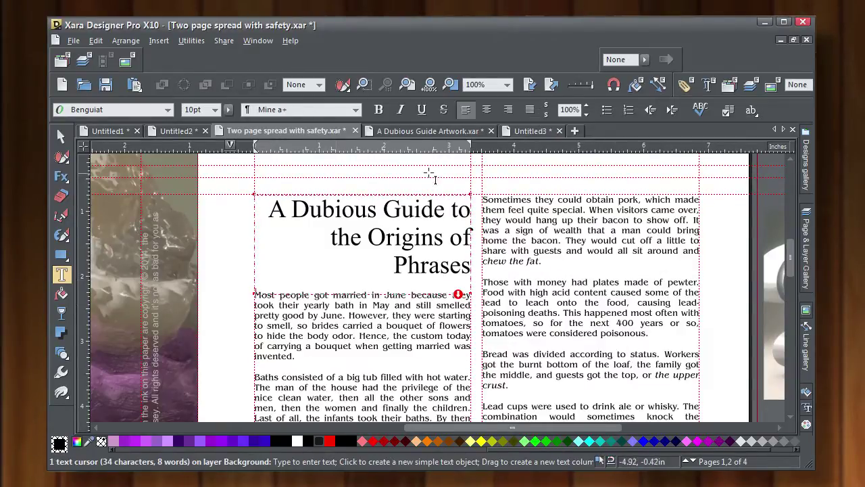
View the whole spread with its Guides layer hidden and no text selected.
left_click(452, 84)
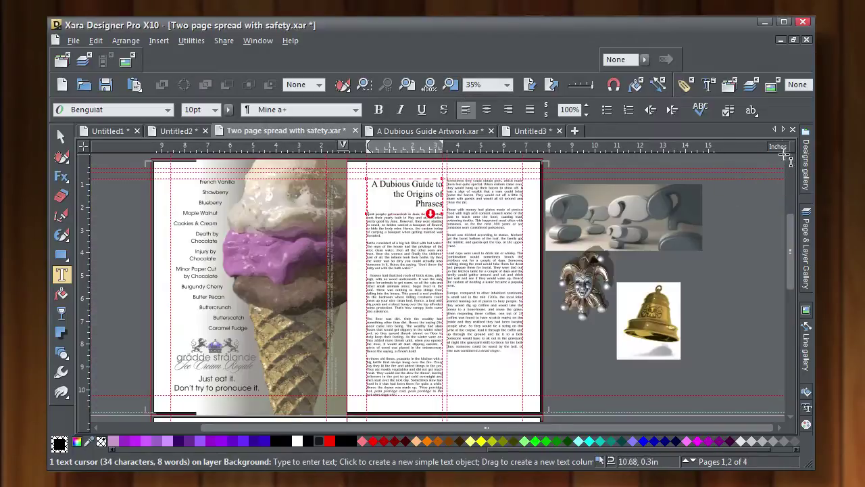
left_click(806, 241)
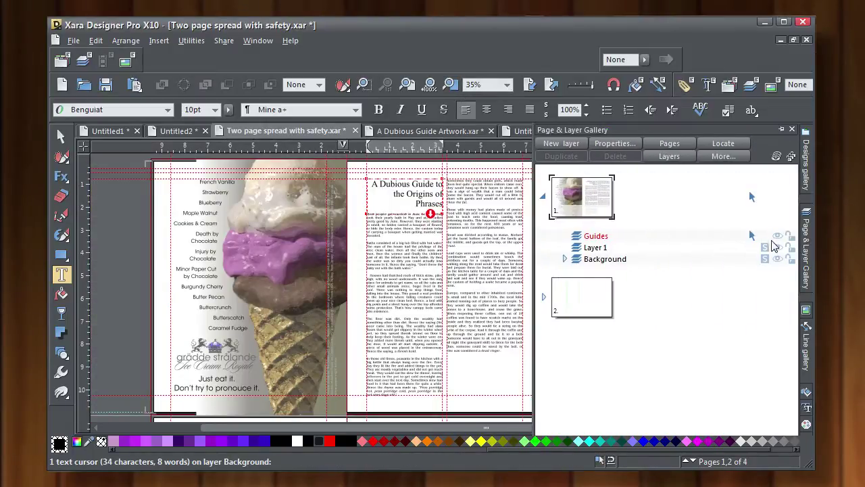
left_click(777, 236)
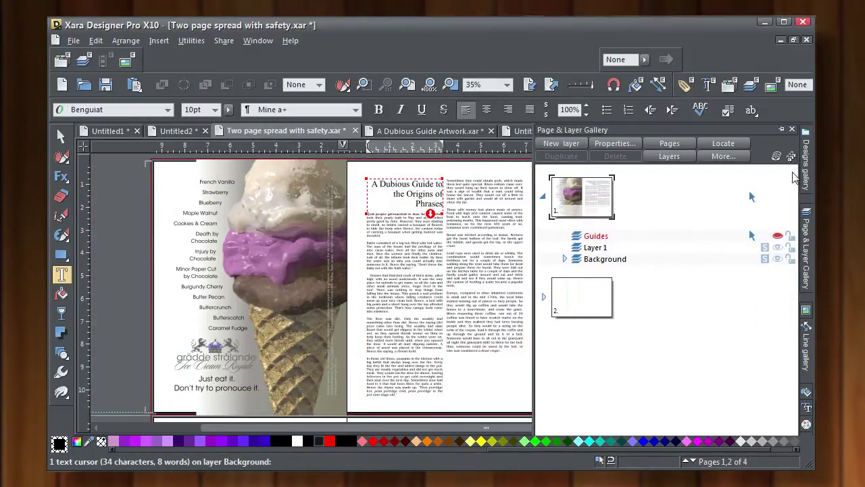
left_click(792, 129)
left_click(61, 136)
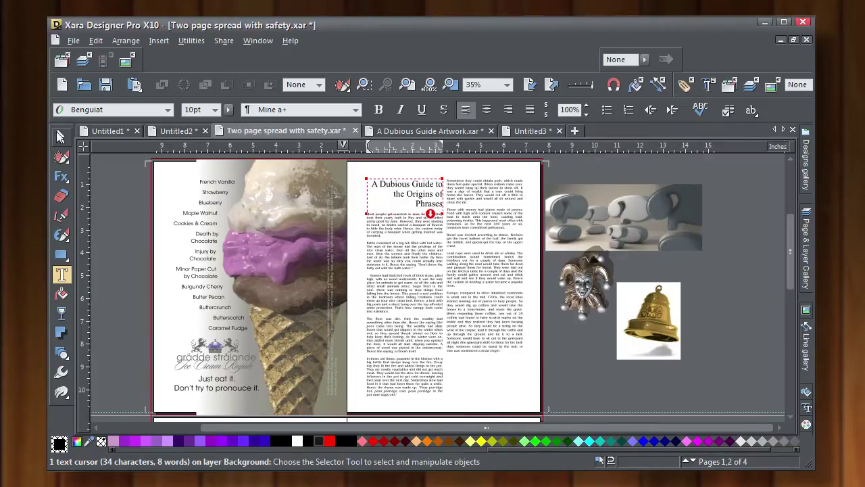
left_click(106, 189)
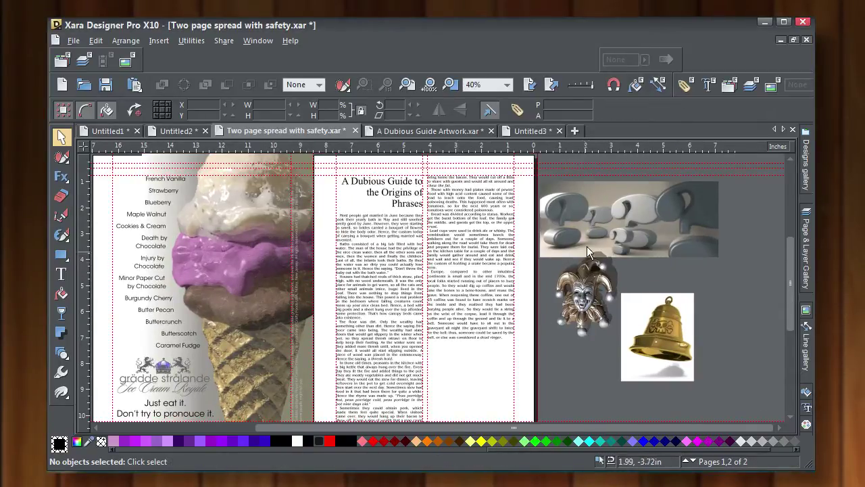
Try placing the question marks photo across both columns of the article page and moving the headline out onto the pasteboard.
left_click(629, 240)
left_click_drag(629, 240, 431, 234)
scroll(433, 199, "up", 3)
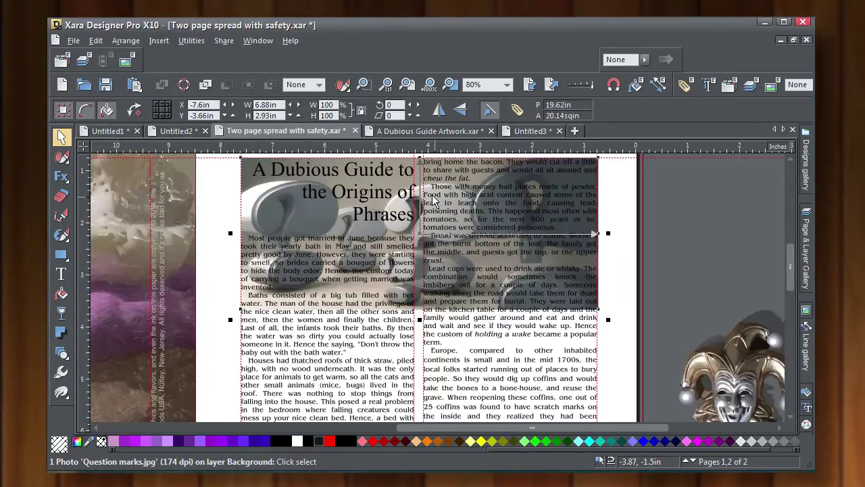
left_click_drag(383, 173, 743, 176)
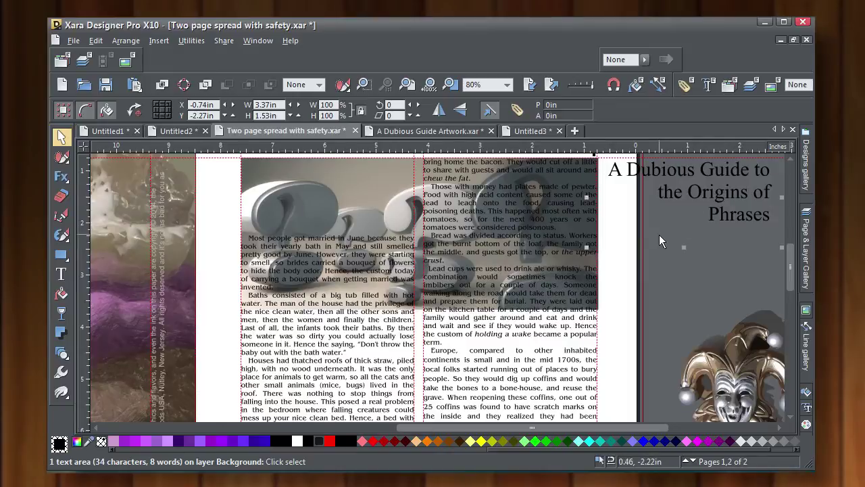
Add a horizontal guideline along the top of the first column's body text and select the second column.
left_click_drag(648, 146, 649, 168)
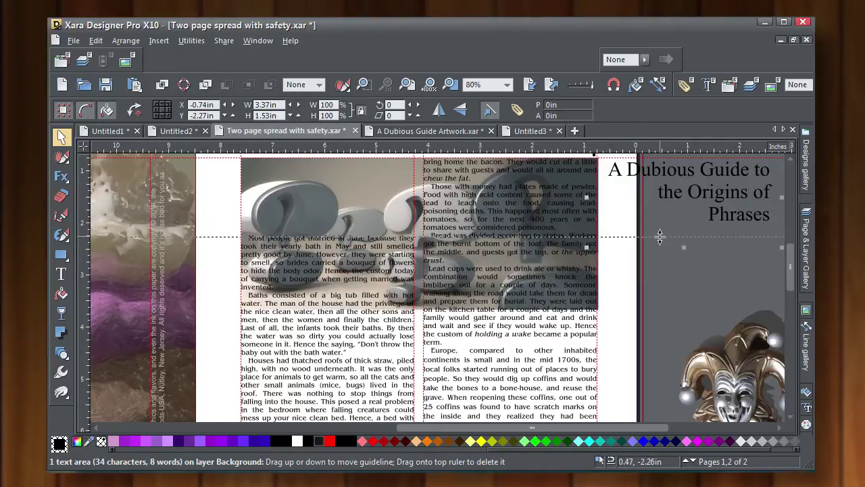
left_click_drag(659, 236, 659, 234)
left_click(594, 284)
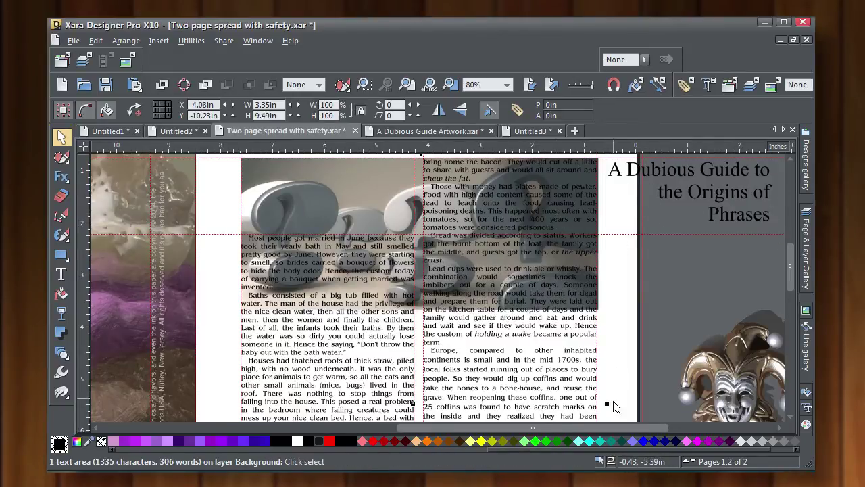
Scale the question marks photo to about 45% and place it above the first column's text.
left_click(274, 188)
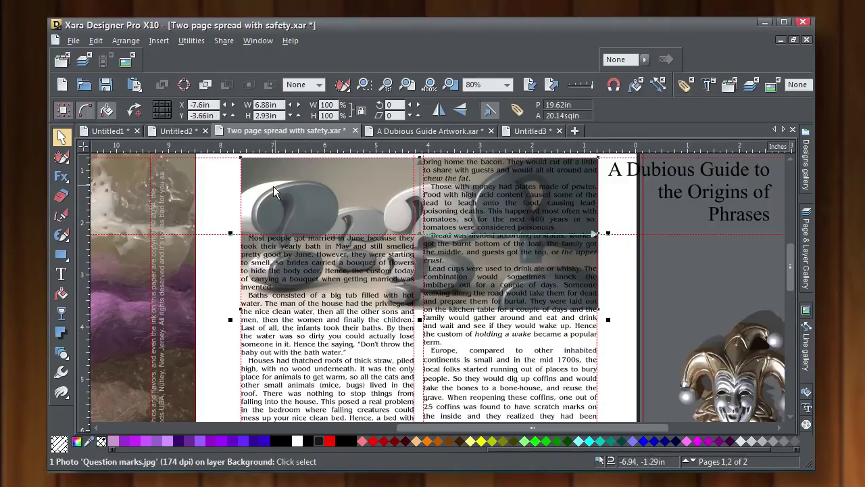
left_click_drag(229, 321, 443, 228)
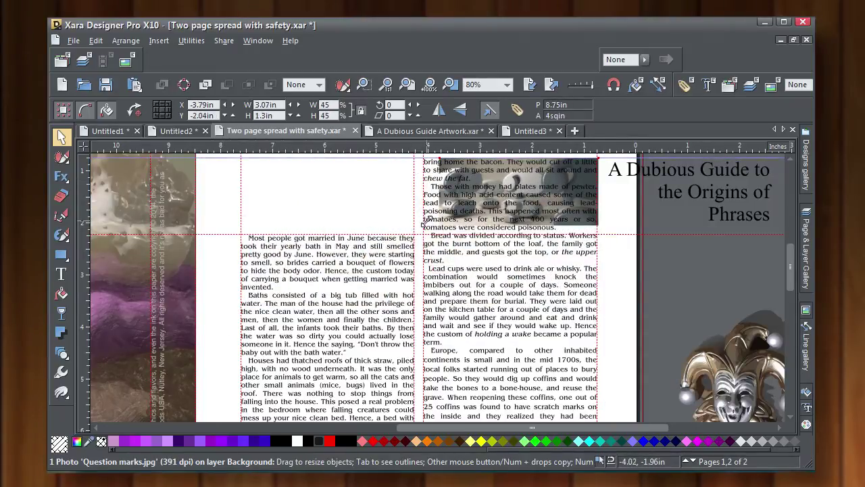
left_click_drag(482, 189, 289, 184)
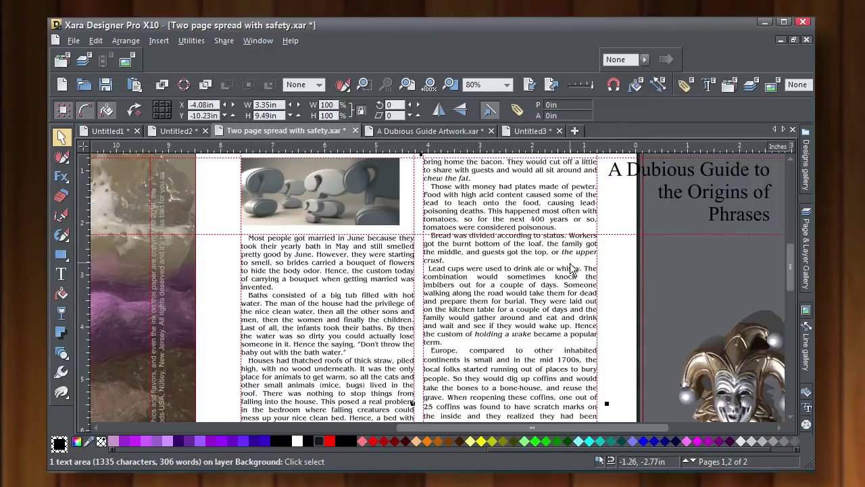
Lower the second column to start at the new guideline and place the headline above it.
left_click_drag(790, 281, 791, 274)
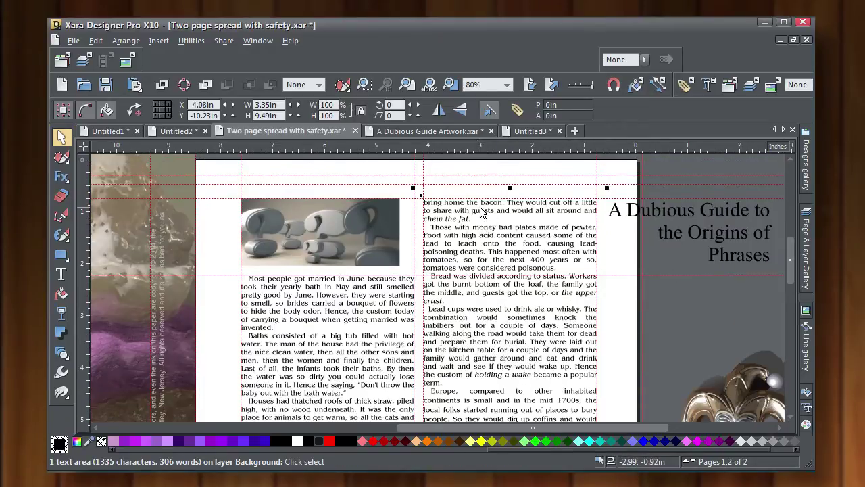
left_click_drag(491, 230, 488, 297)
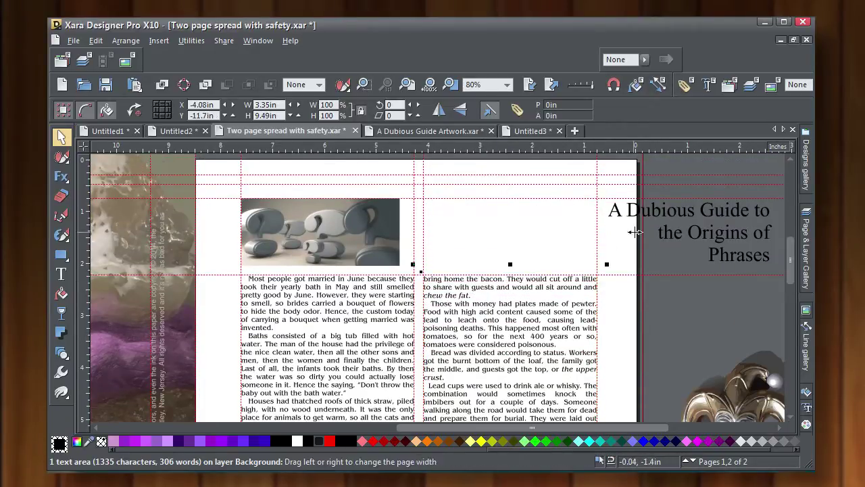
left_click_drag(652, 214, 468, 211)
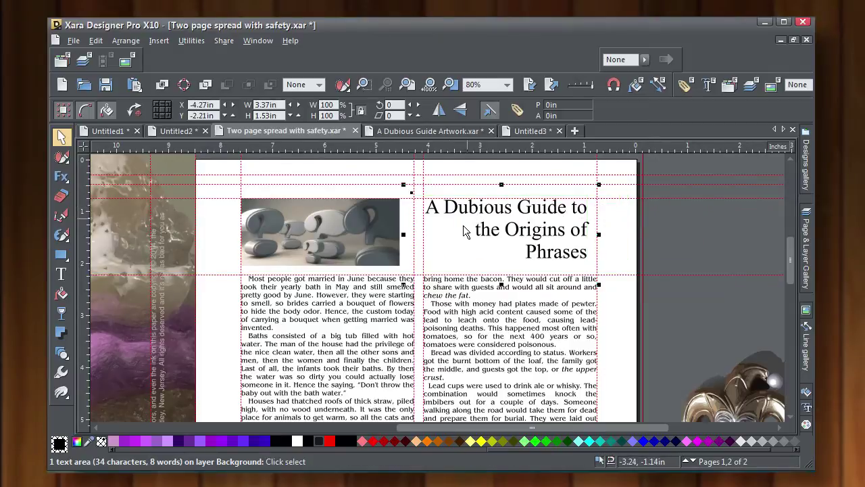
Left-align the headline text and shift its text area slightly closer to the question marks photo.
left_click(61, 274)
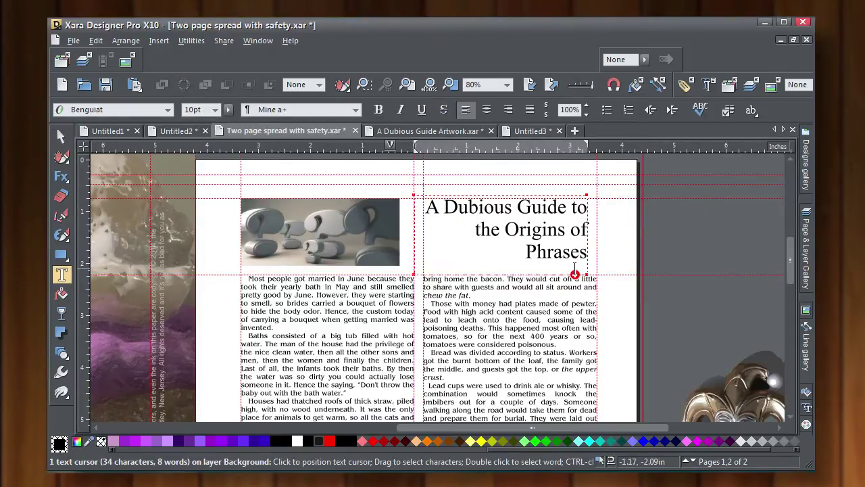
left_click_drag(587, 252, 424, 204)
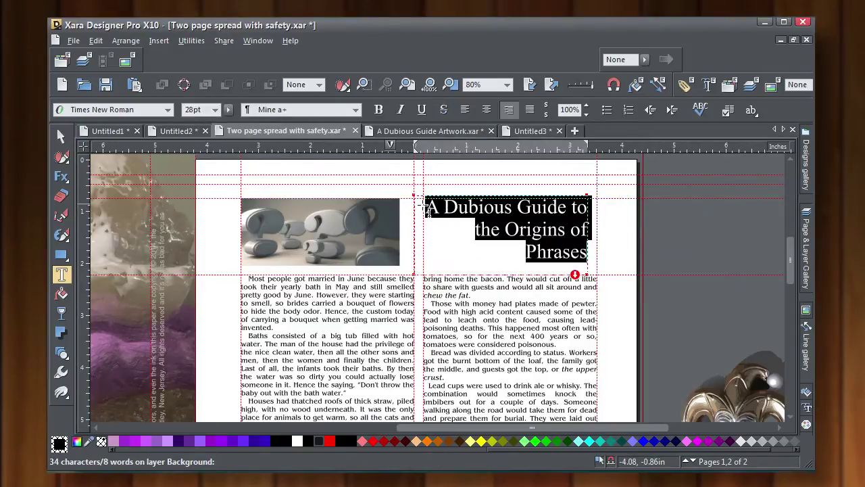
left_click(465, 110)
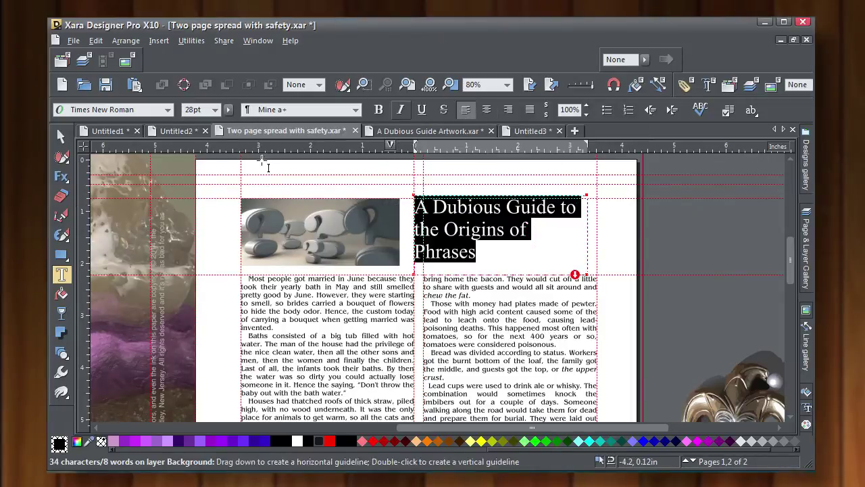
left_click(61, 136)
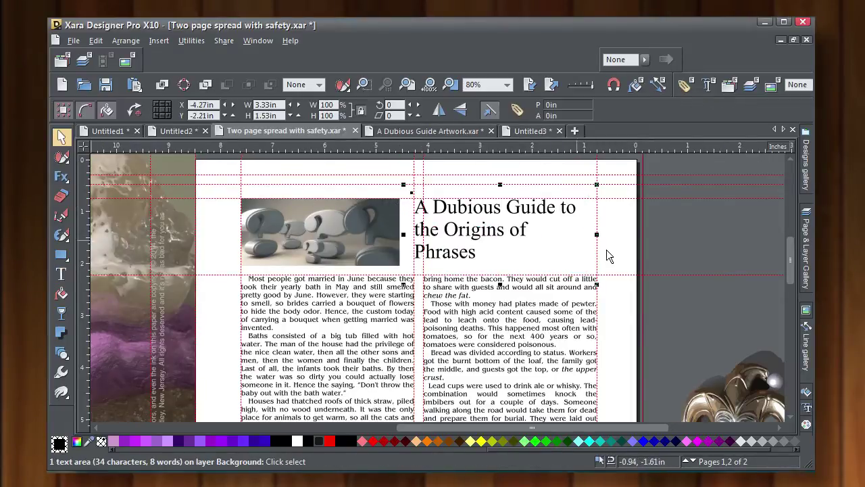
left_click(676, 240)
left_click_drag(496, 212, 488, 212)
Hide the Guides layer and deselect the headline to view the photo and headline arrangement.
left_click(806, 240)
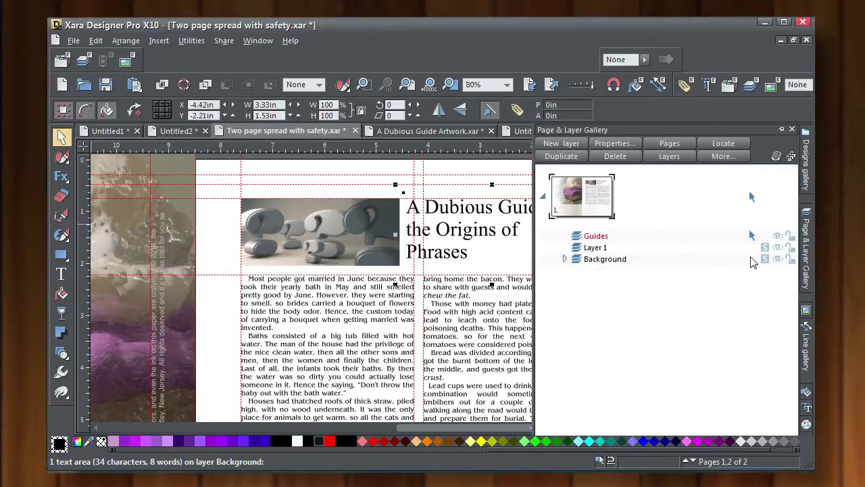
left_click(778, 236)
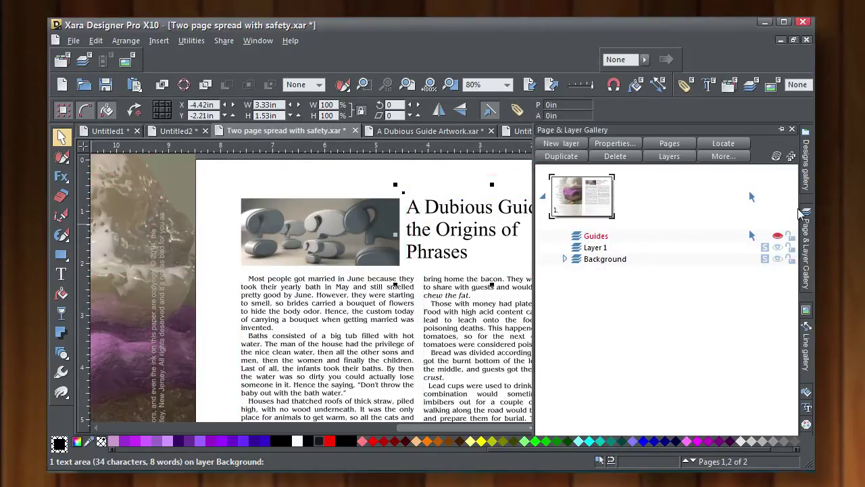
left_click(794, 129)
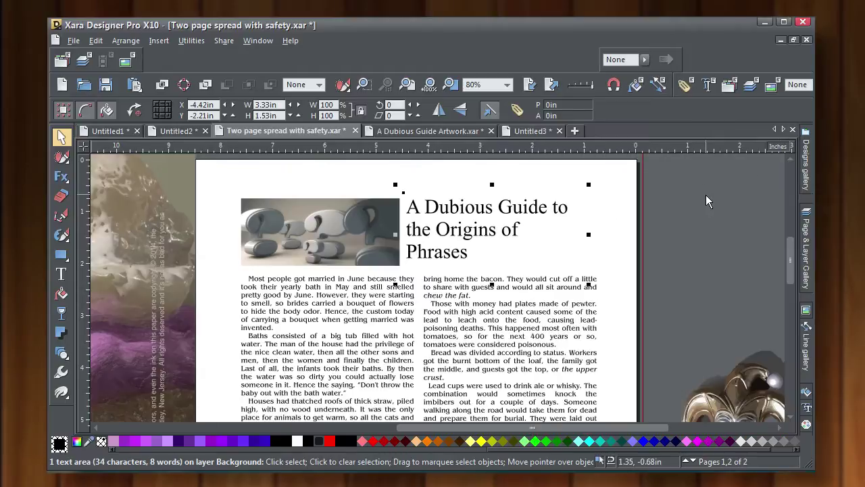
left_click(588, 197)
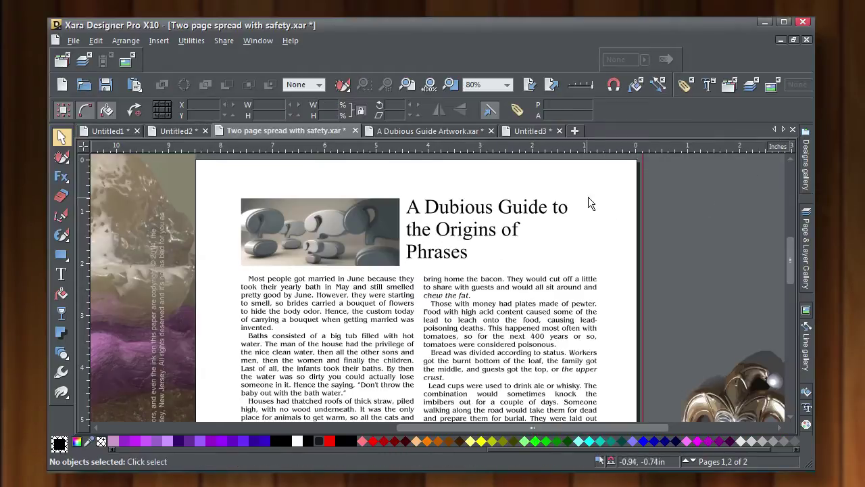
Place the jester mask over the gap between the two columns and enlarge it to about 3.95 by 5.39 in.
left_click(451, 86)
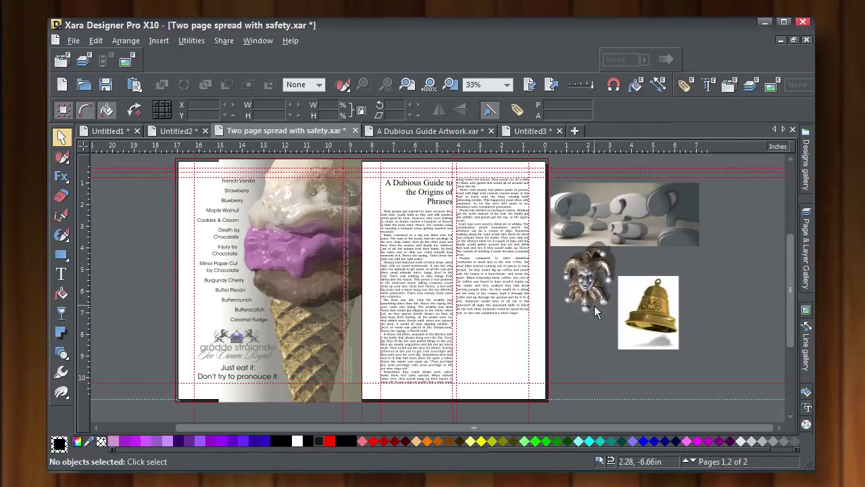
left_click_drag(597, 287, 457, 285)
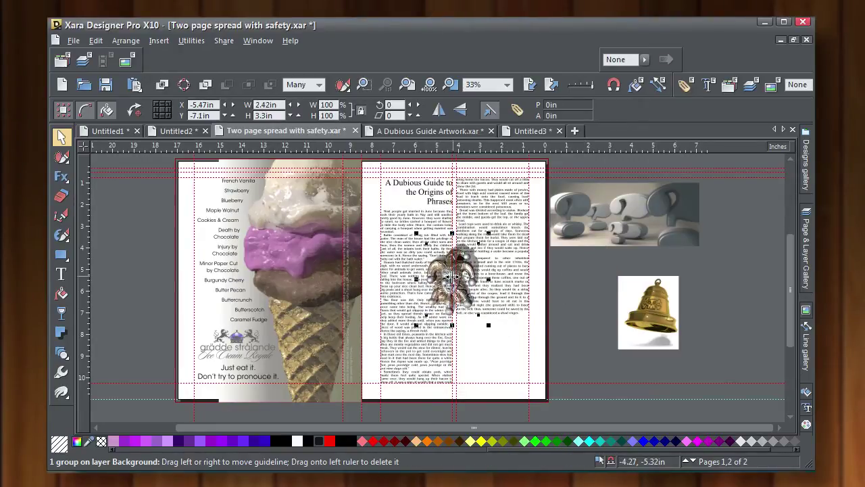
left_click_drag(486, 327, 521, 370)
left_click_drag(478, 291, 464, 280)
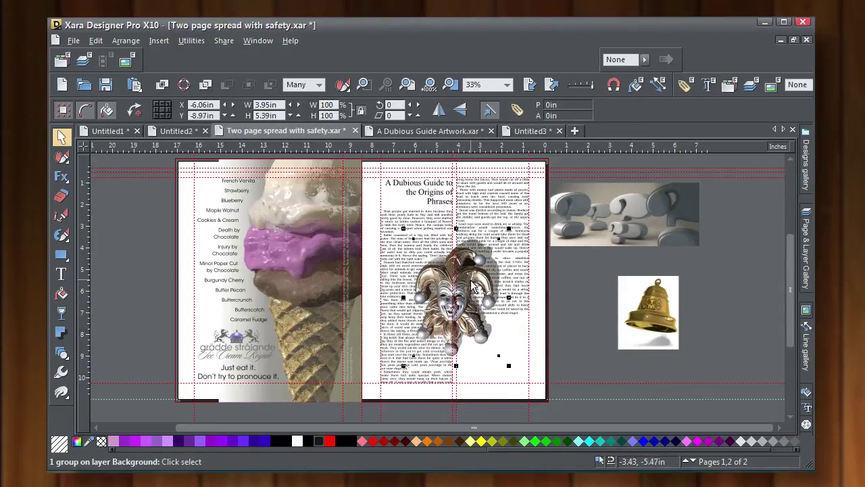
Make the jester mask repel the text under it, then deselect it and look at the text wrap.
right_click(466, 273)
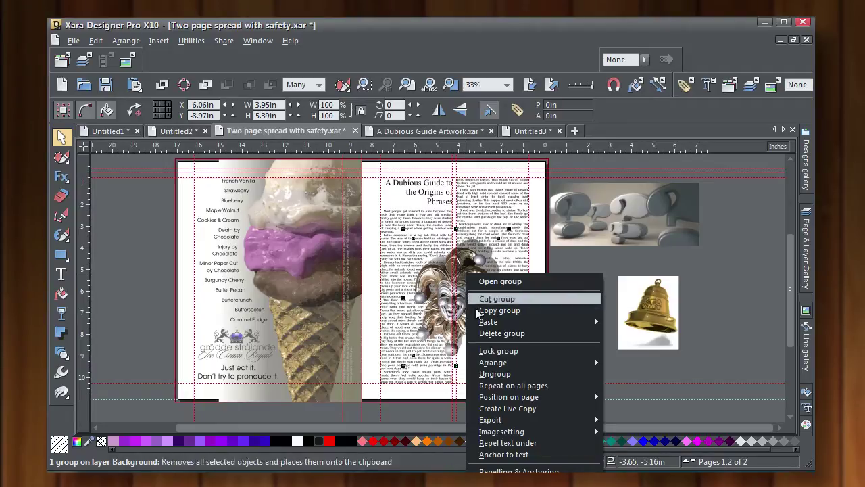
left_click(508, 443)
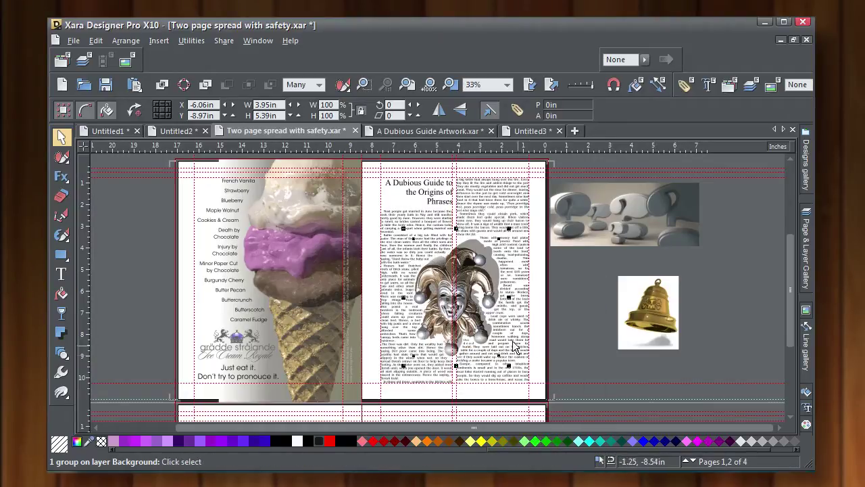
scroll(490, 267, "up", 2)
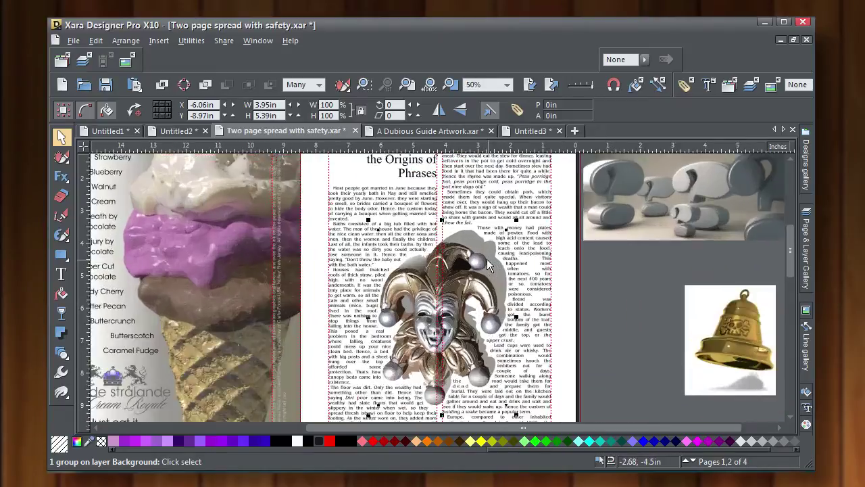
scroll(613, 307, "down", 1)
left_click(623, 306)
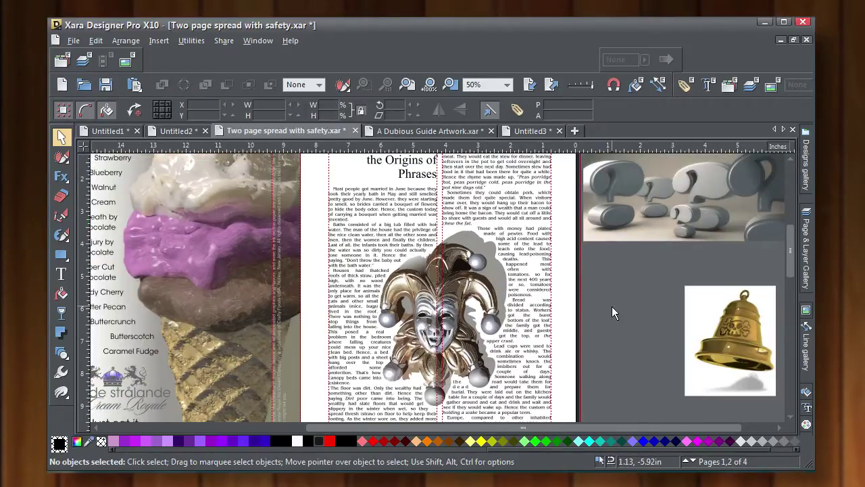
Remove the flat grey shadow shape behind the jester mask's outer side, beside the second column.
left_click(466, 267)
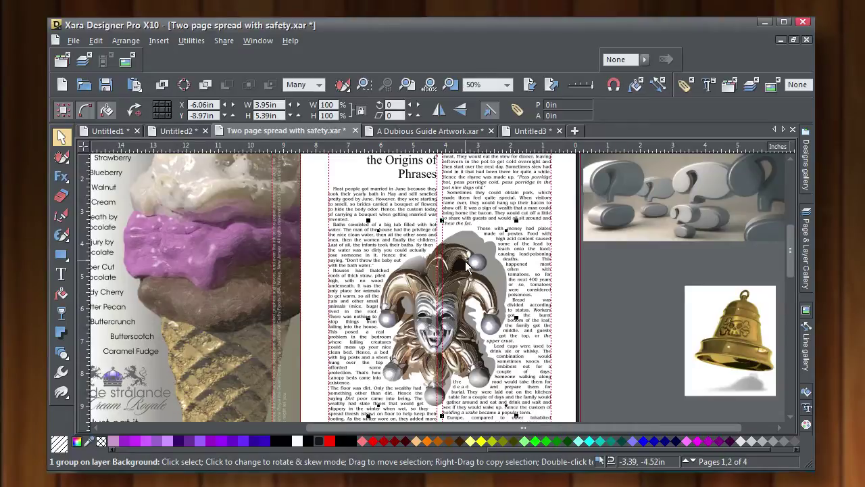
scroll(466, 266, "up", 2)
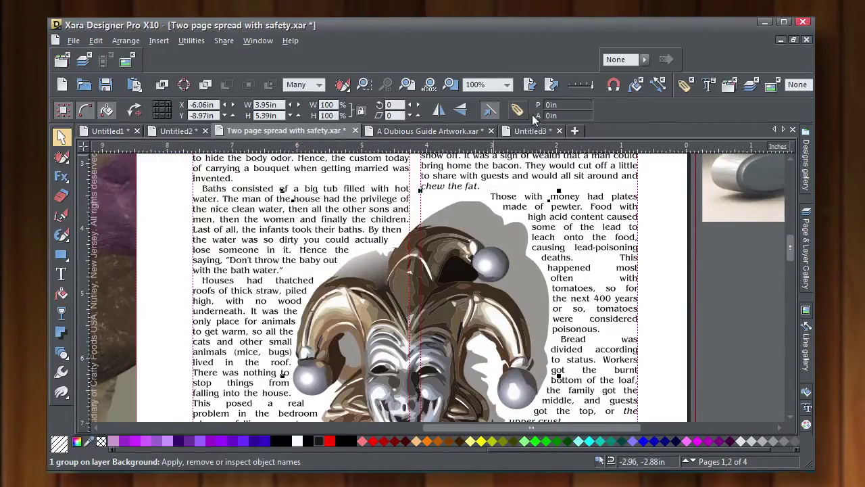
left_click(593, 83)
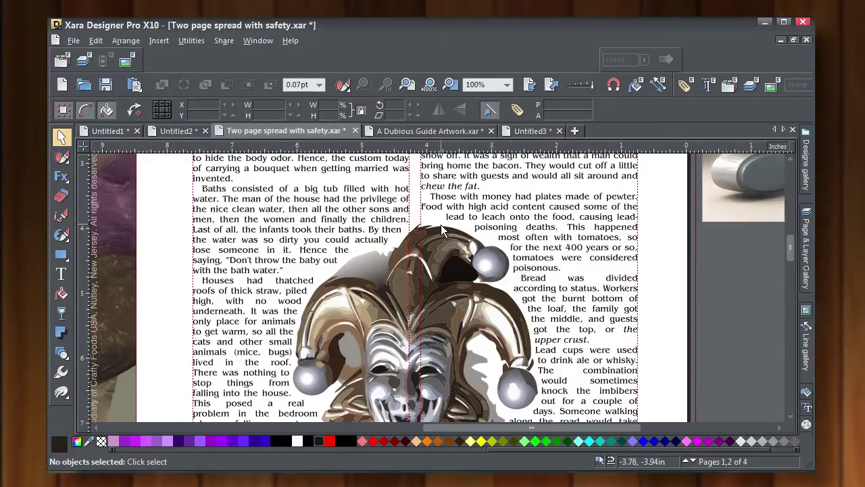
Set the jester mask's text repel margin to 0.1 in and deselect the mask.
right_click(441, 226)
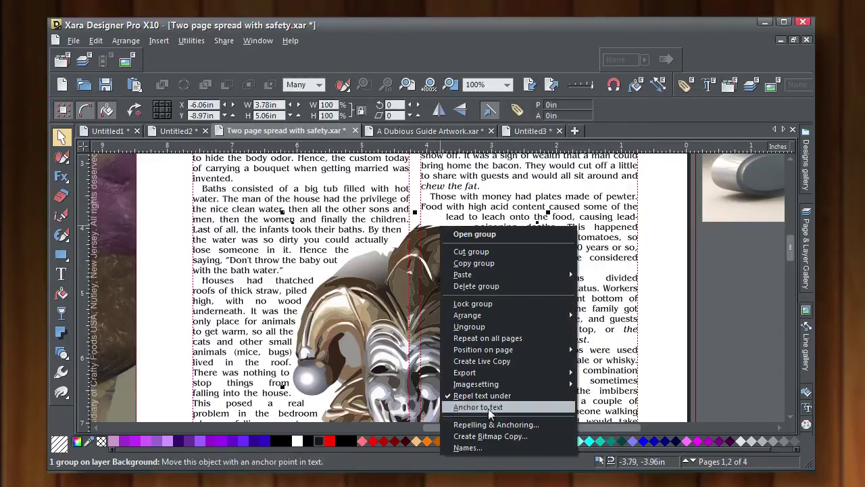
left_click(495, 425)
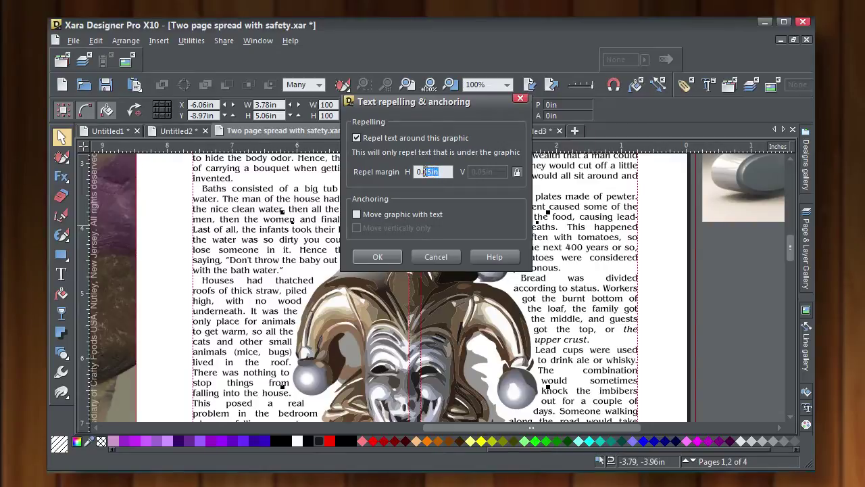
type("1")
key("Return")
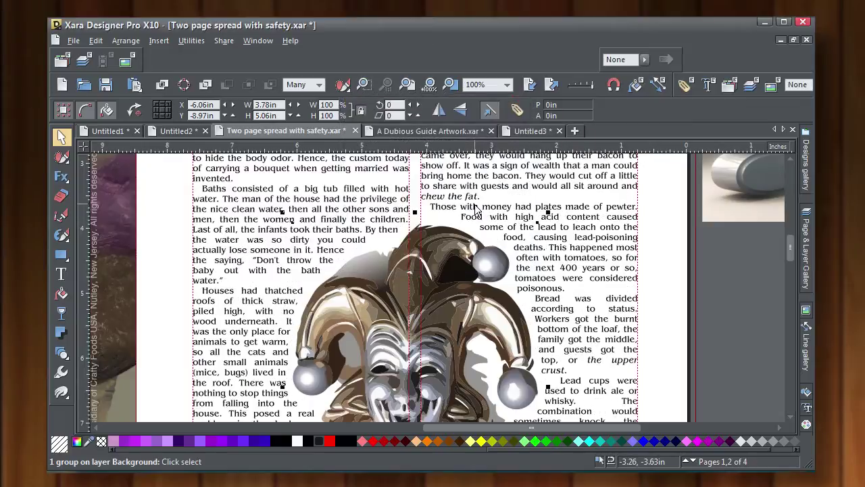
left_click(671, 237)
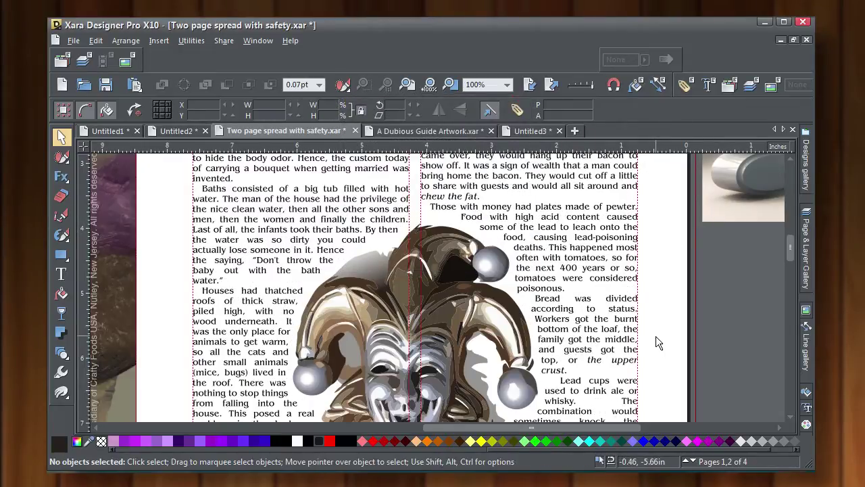
Widen the tracking of the line "Bread was divided" beside the mask to 110.
scroll(656, 336, "up", 2)
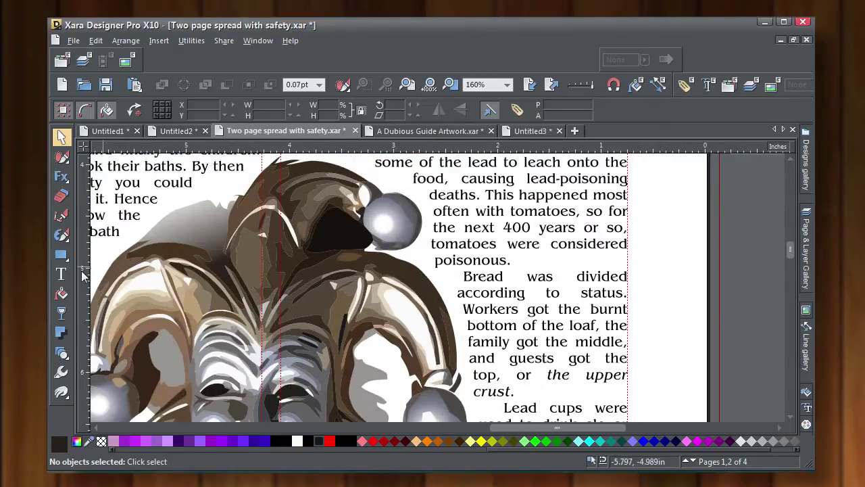
left_click(60, 274)
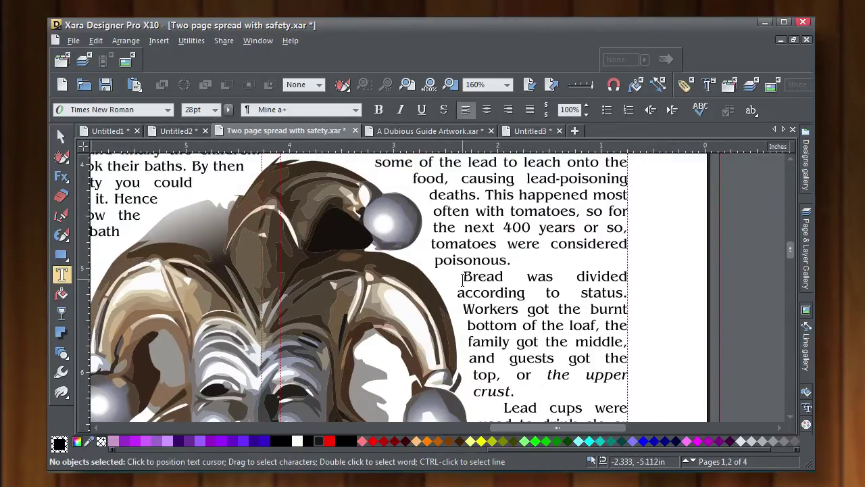
left_click_drag(464, 276, 651, 276)
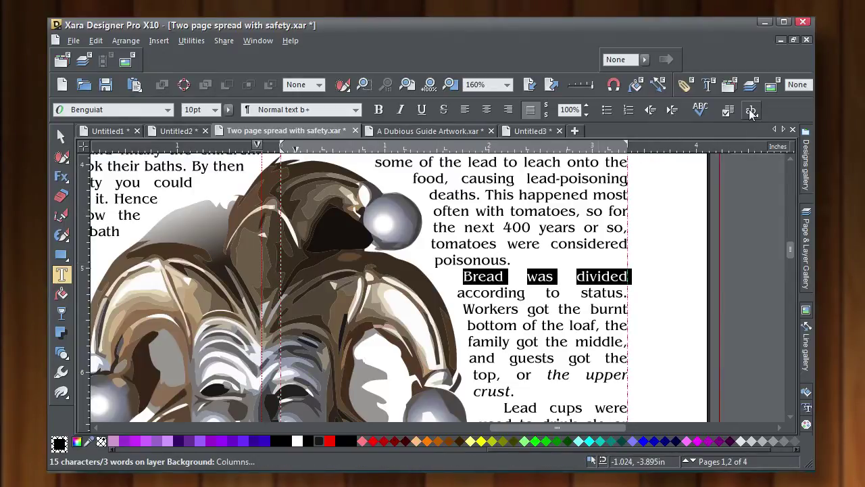
mouse_move(672, 133)
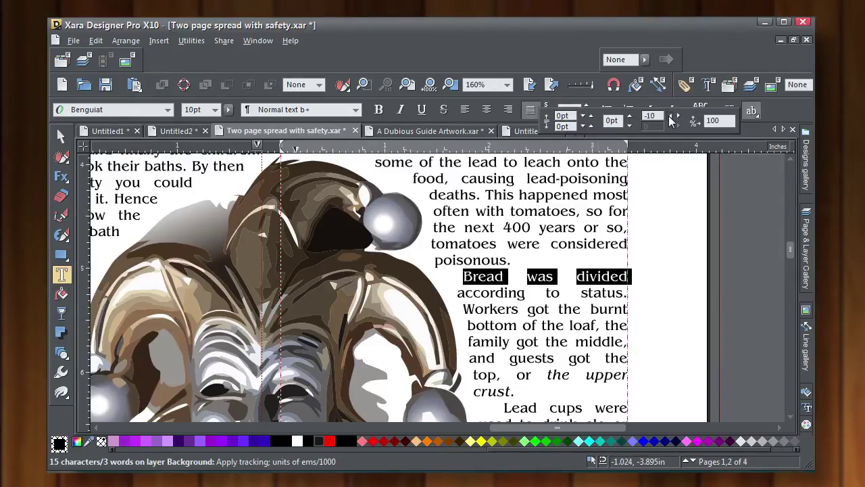
left_click(670, 116)
key("ctrl+z")
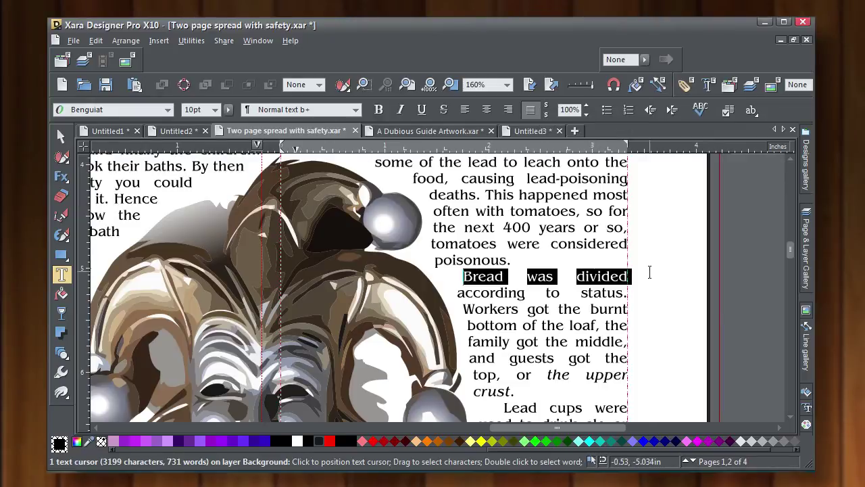
mouse_move(750, 112)
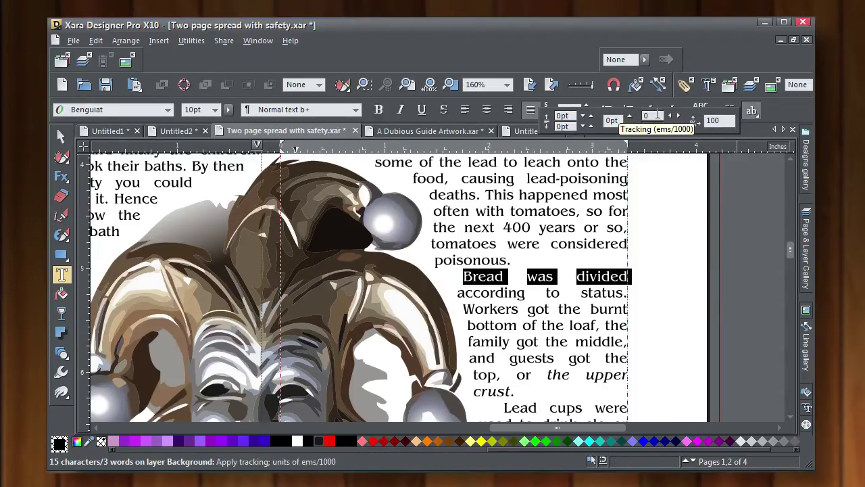
left_click(679, 118)
left_click(679, 117)
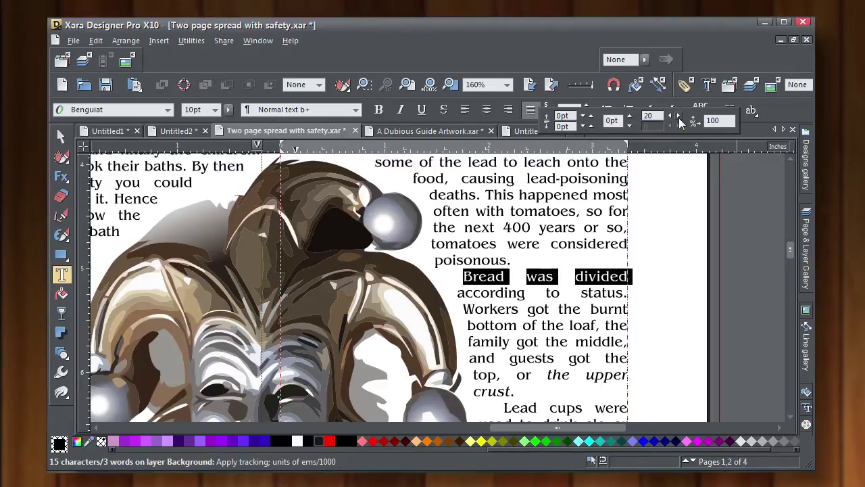
left_click_drag(678, 117, 678, 118)
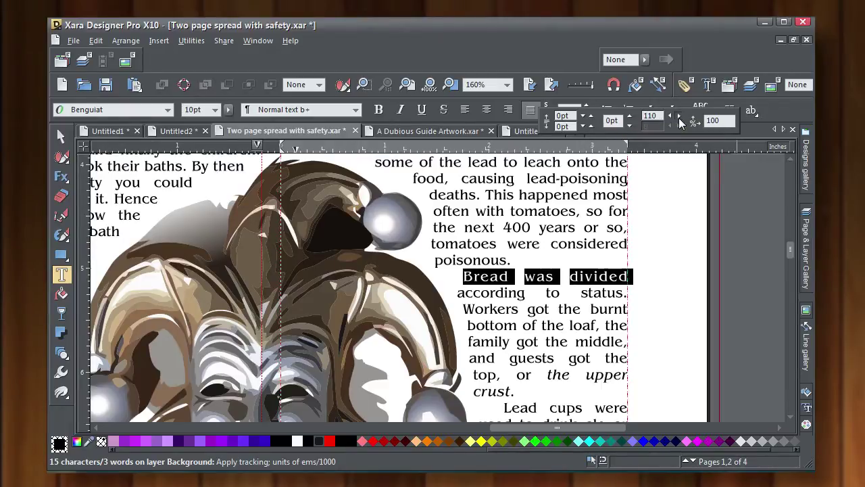
left_click(608, 292)
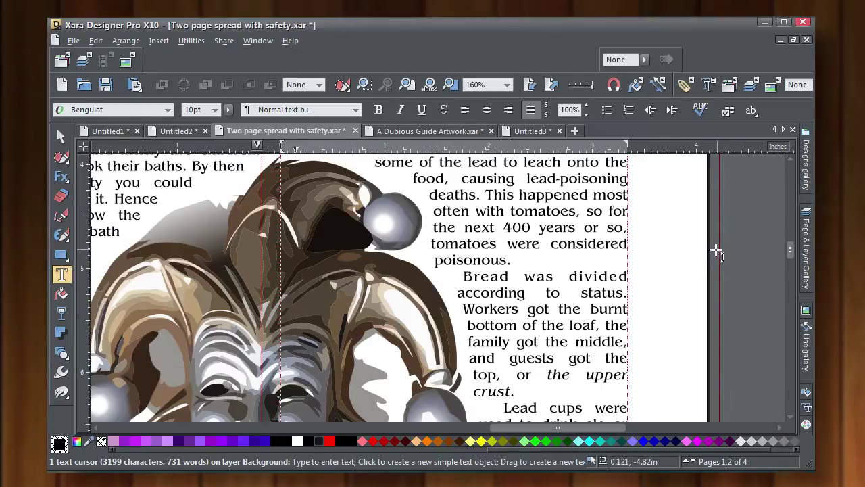
Increase the tracking of the "Bread was divided" line further, to 160.
left_click_drag(464, 276, 632, 277)
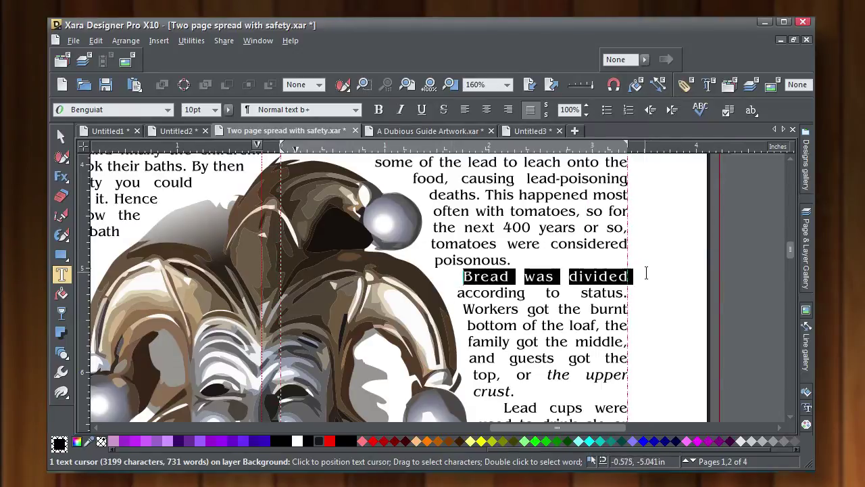
left_click(751, 112)
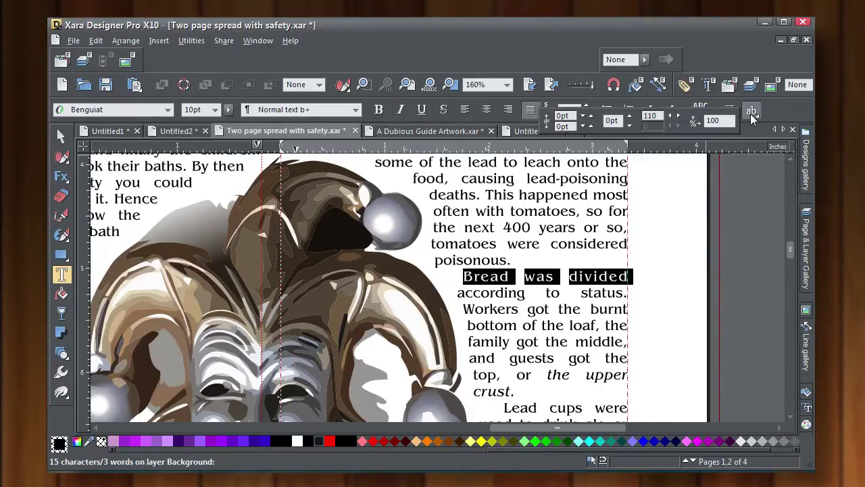
left_click(679, 116)
left_click(678, 117)
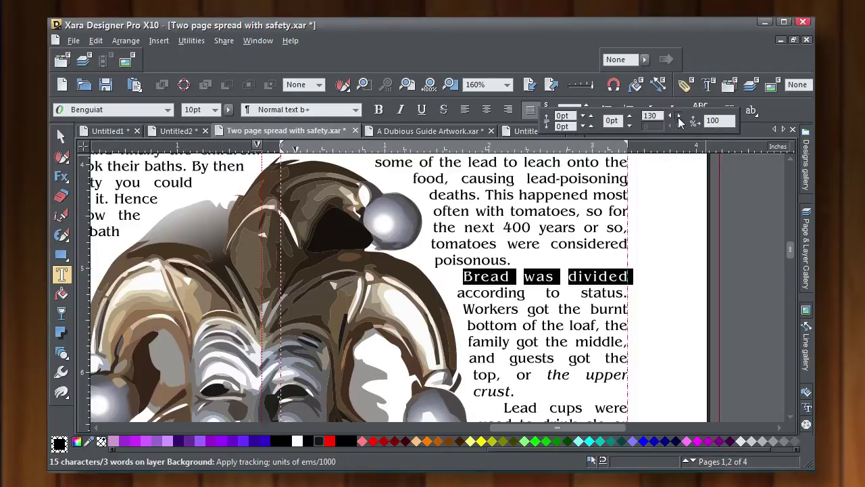
left_click(678, 117)
left_click(678, 117)
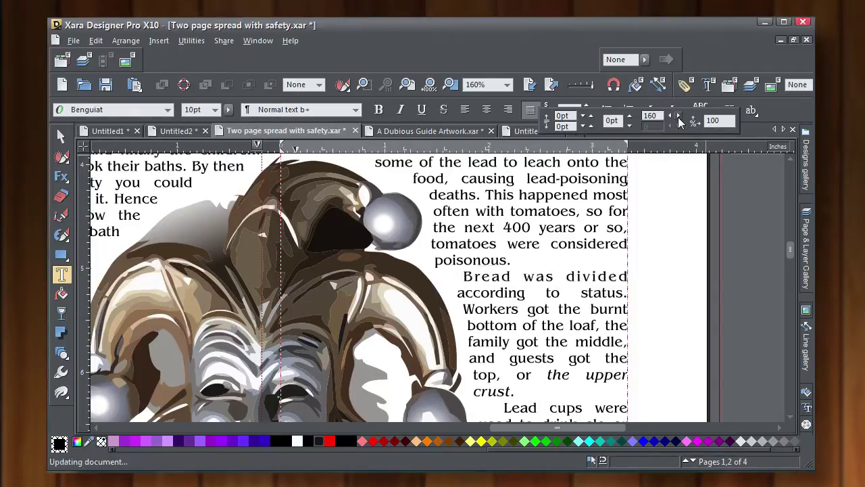
left_click(610, 243)
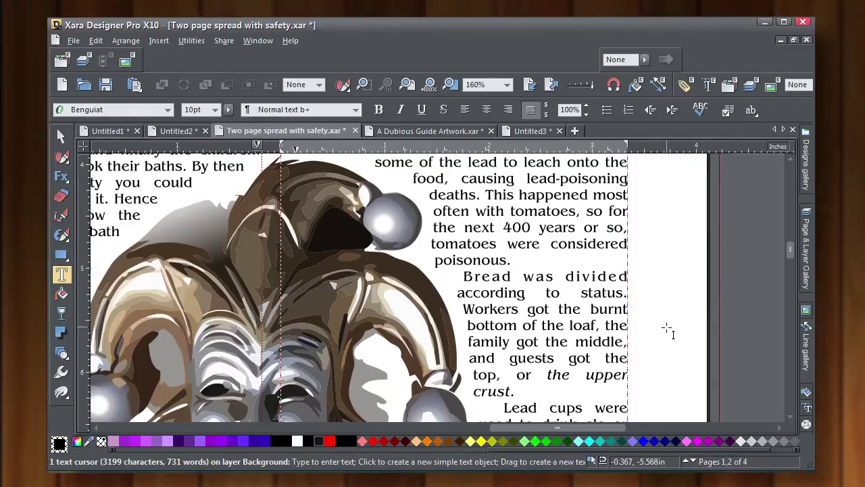
Hide the Guides layer and deselect the article text to view the whole spread.
scroll(667, 329, "down", 4)
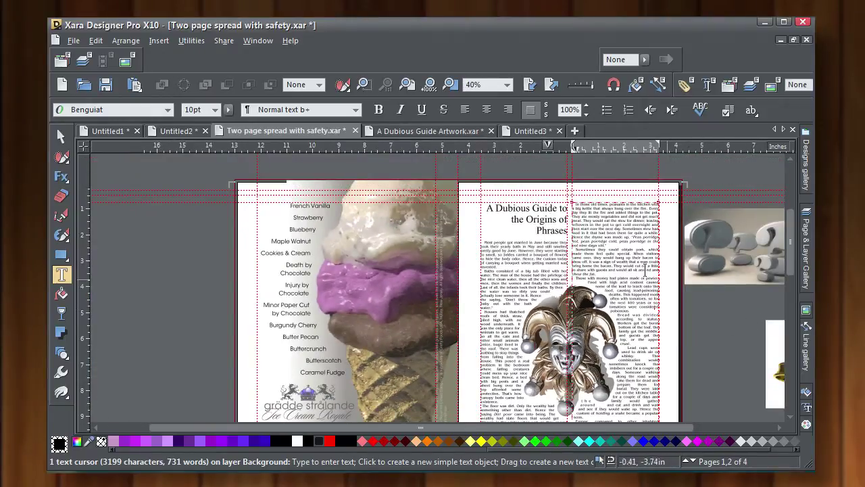
left_click_drag(797, 229, 800, 240)
left_click(798, 236)
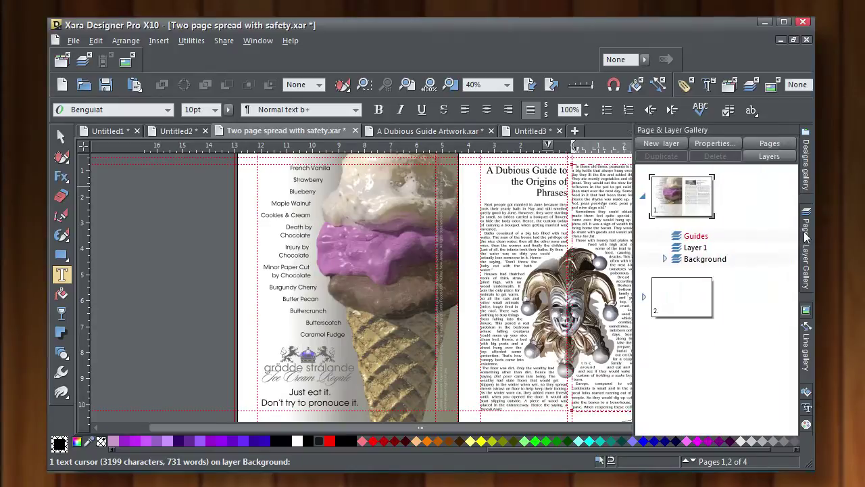
left_click(777, 236)
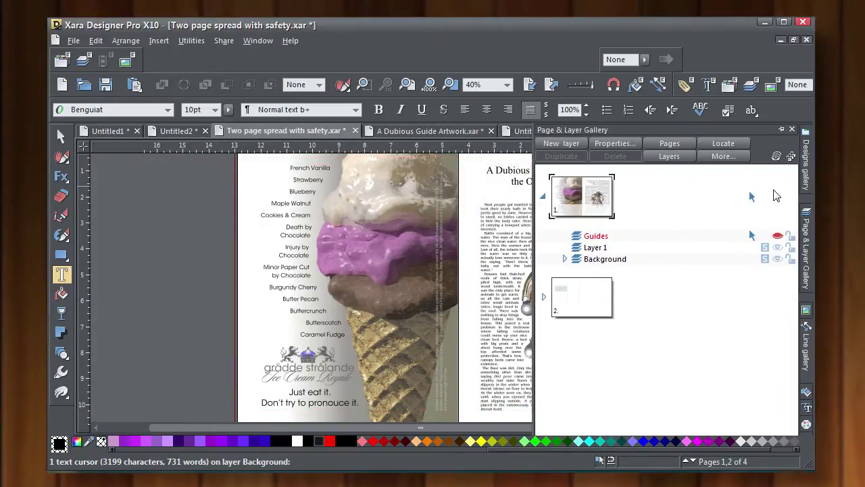
left_click(793, 129)
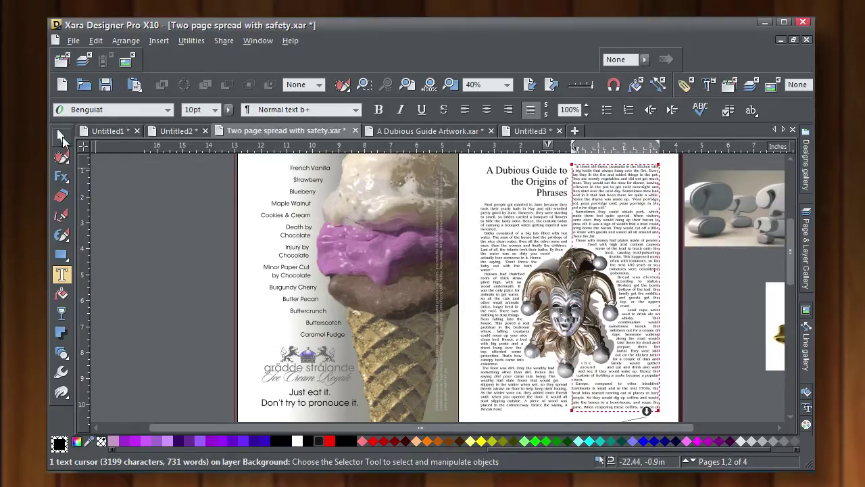
left_click(62, 137)
key("Escape")
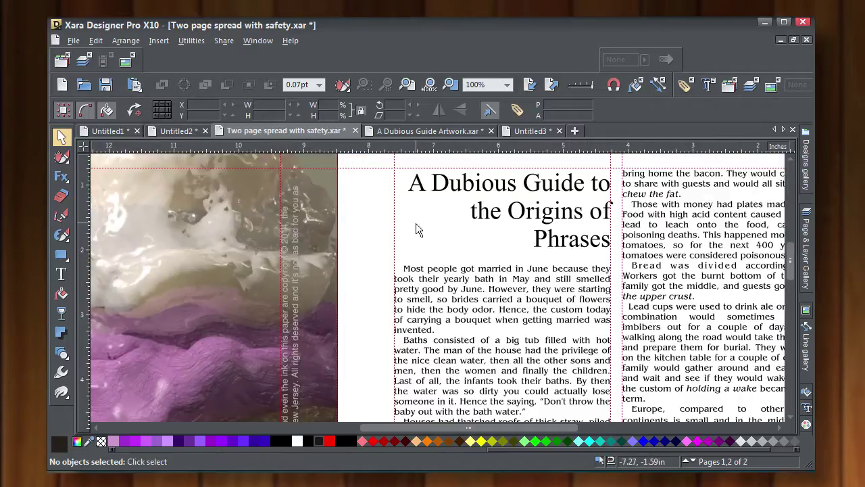
Delete the opening "M" and its indent from the article's first paragraph.
left_click(61, 274)
left_click_drag(411, 268, 397, 269)
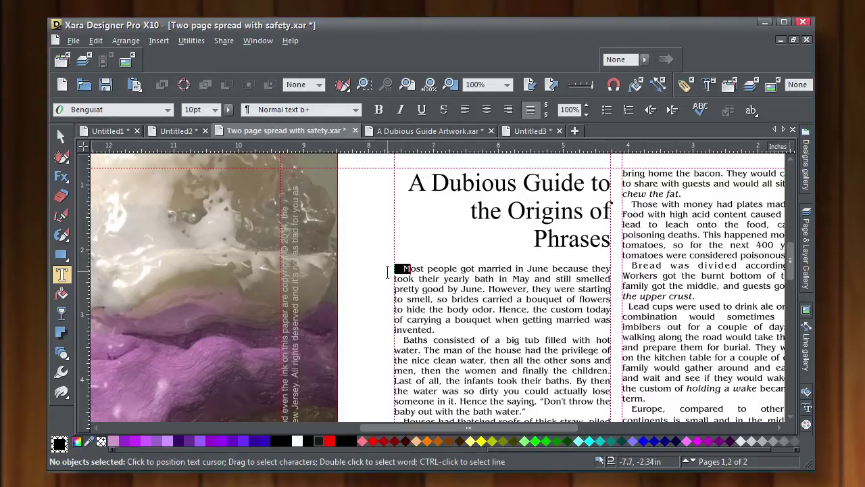
key("Delete")
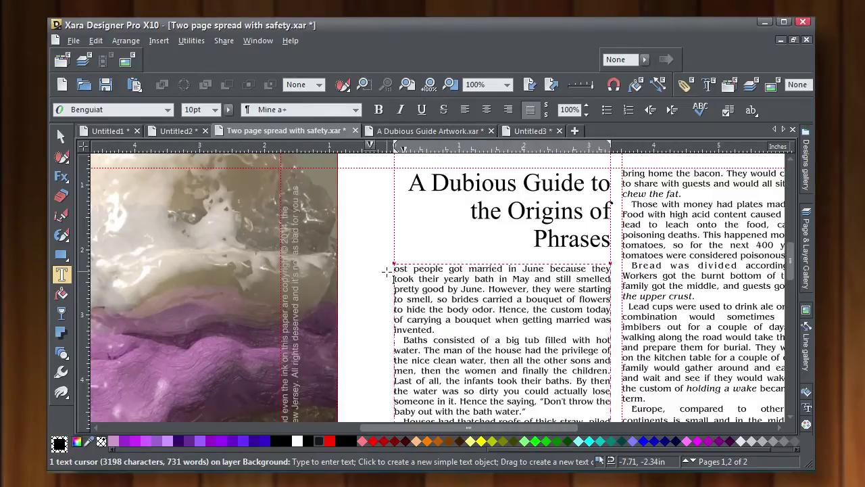
Create a separate text object "M" in the margin beside the headline, in an ornamental initials font.
left_click(349, 220)
type("M")
left_click(168, 108)
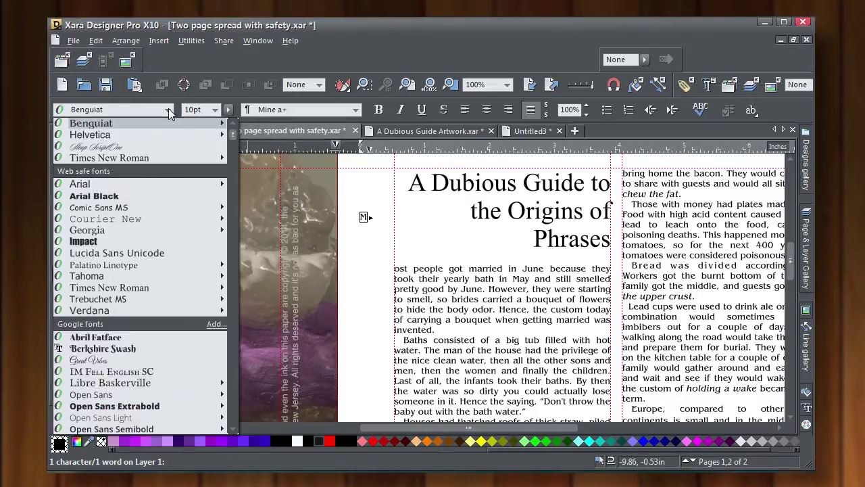
type("mor")
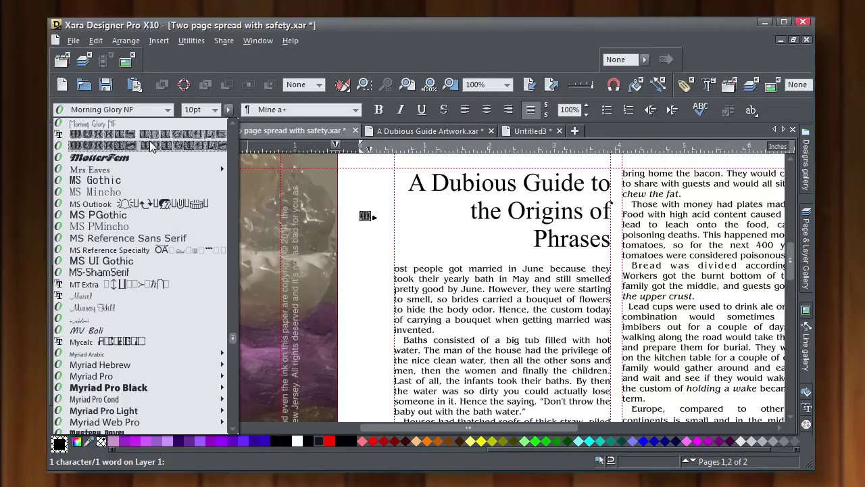
left_click(152, 133)
left_click(63, 138)
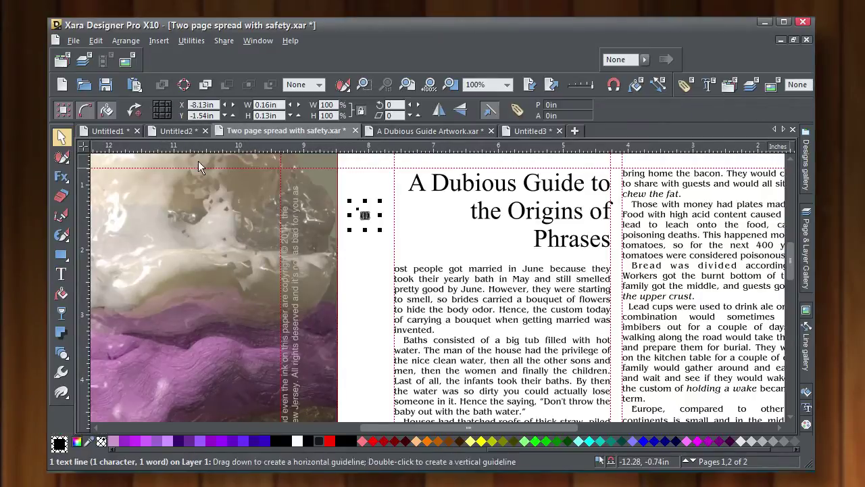
left_click(413, 226)
Place the ornamental "M" at the start of the first paragraph and enlarge it to about 0.7 by 0.6 in.
scroll(414, 353, "up", 1)
scroll(414, 351, "up", 1)
scroll(414, 343, "down", 1)
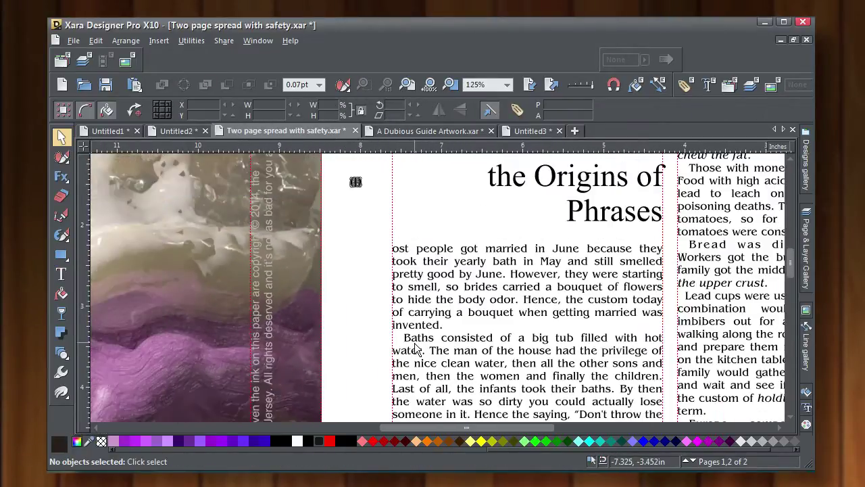
left_click_drag(359, 180, 419, 289)
scroll(377, 281, "up", 2)
scroll(419, 289, "down", 4)
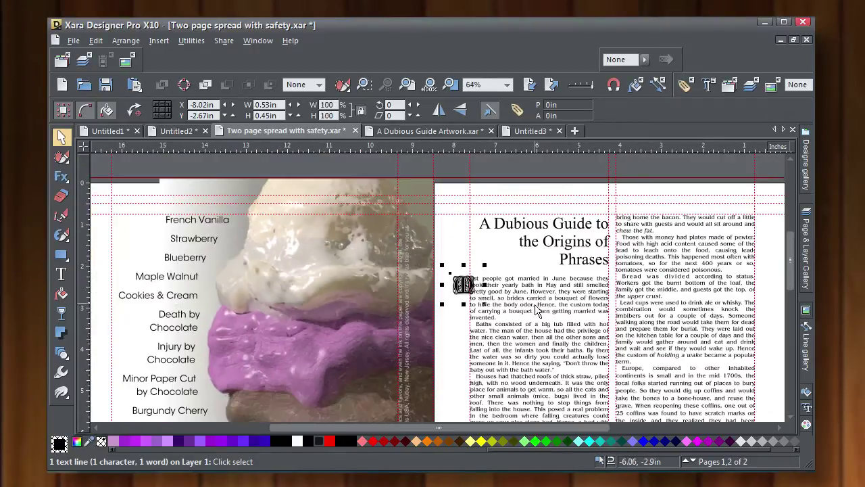
scroll(549, 306, "up", 4)
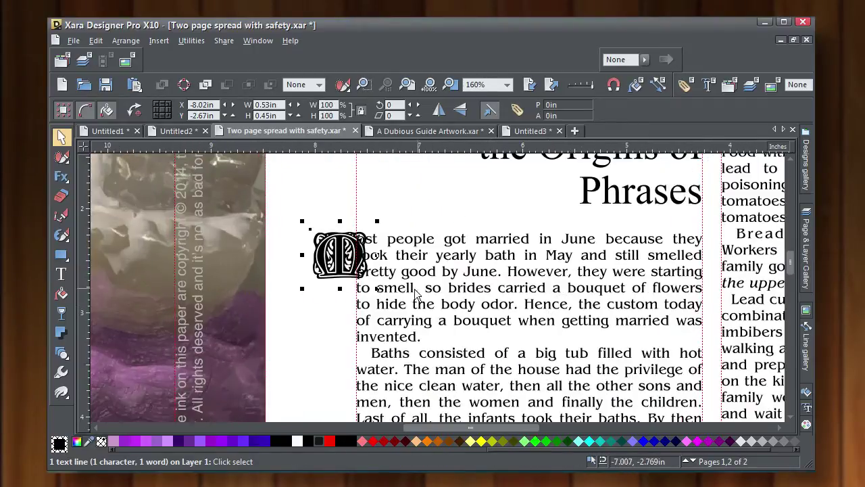
left_click_drag(374, 287, 387, 302)
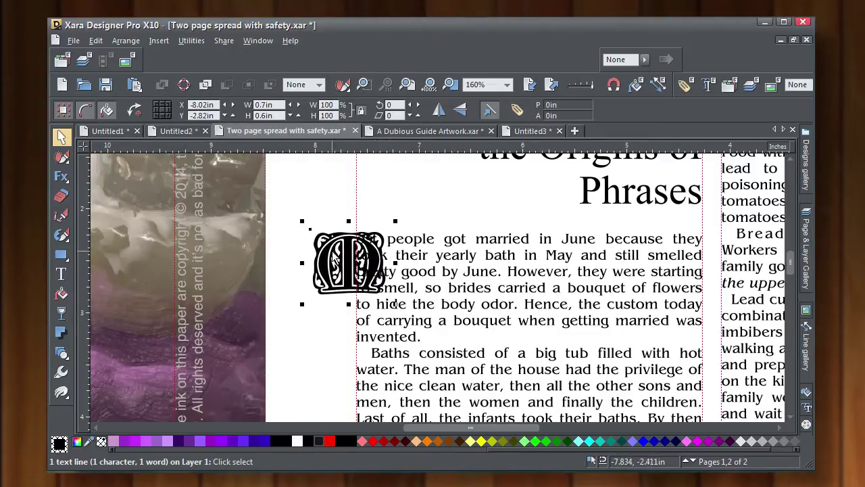
Move the ornamental "M" into the margin and draw a white rectangle about 0.77 by 0.68 in over it.
left_click_drag(336, 252, 308, 194)
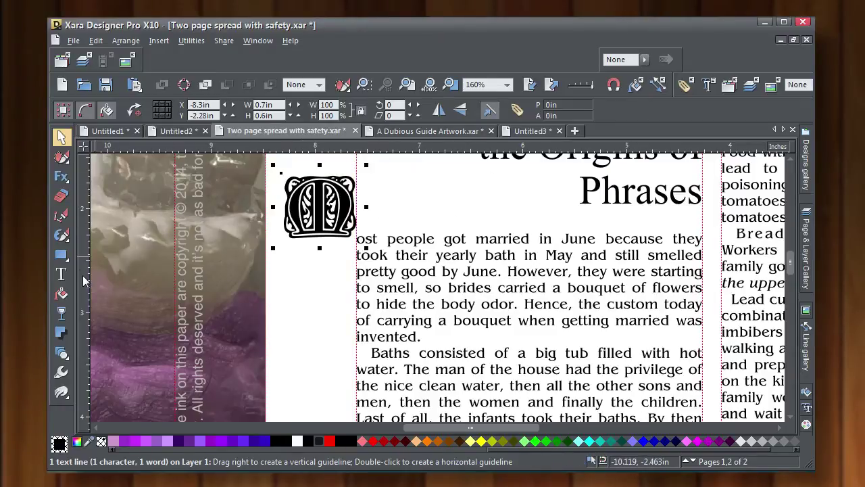
left_click(61, 254)
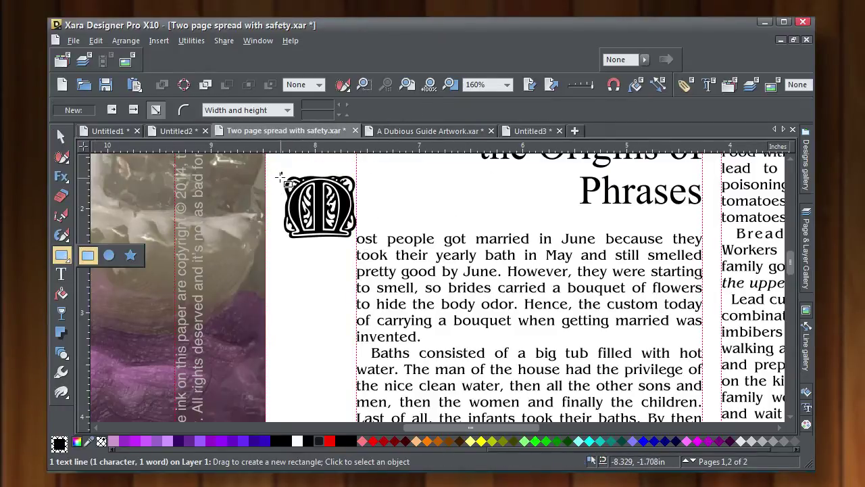
left_click_drag(280, 171, 359, 240)
left_click(61, 135)
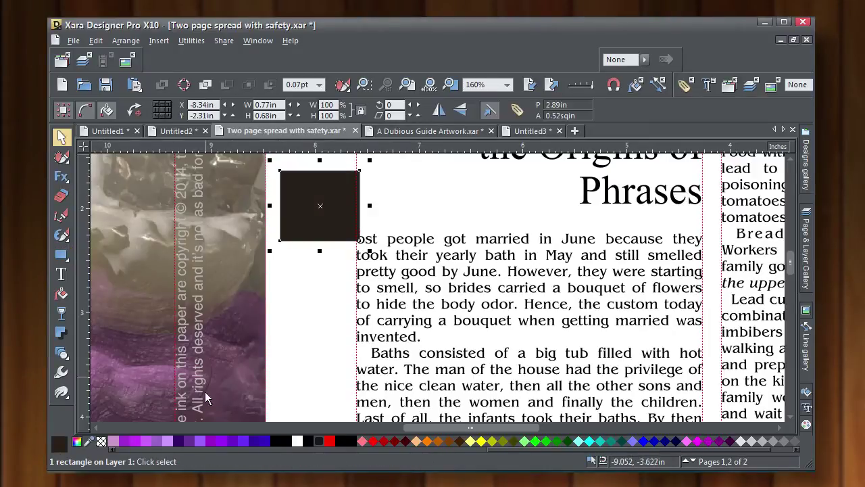
left_click(297, 442)
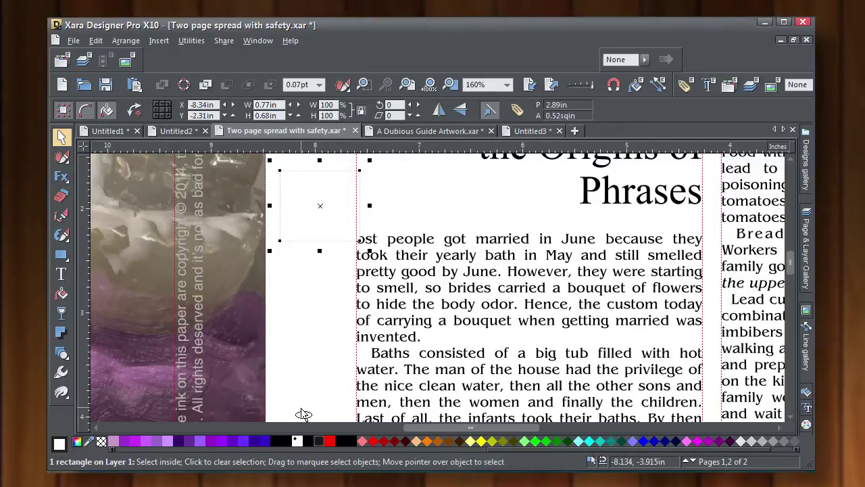
Send the white rectangle behind the ornamental "M" and group the two objects.
key("ctrl+b")
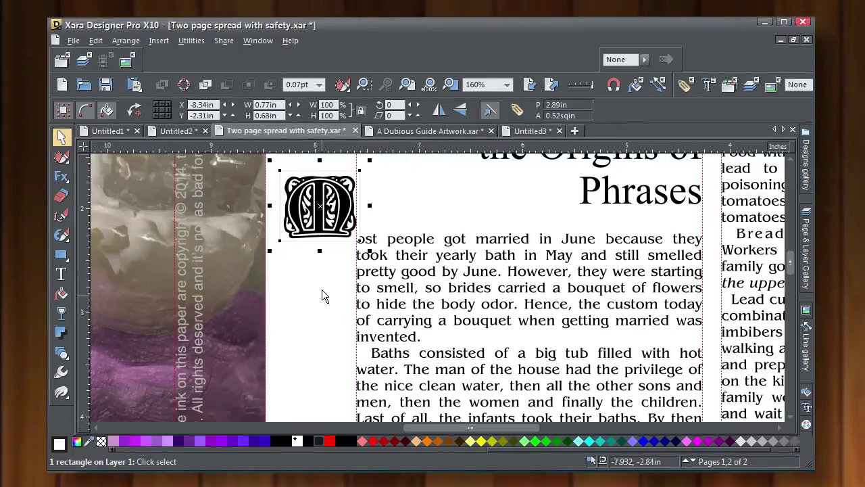
left_click(322, 215, "shift")
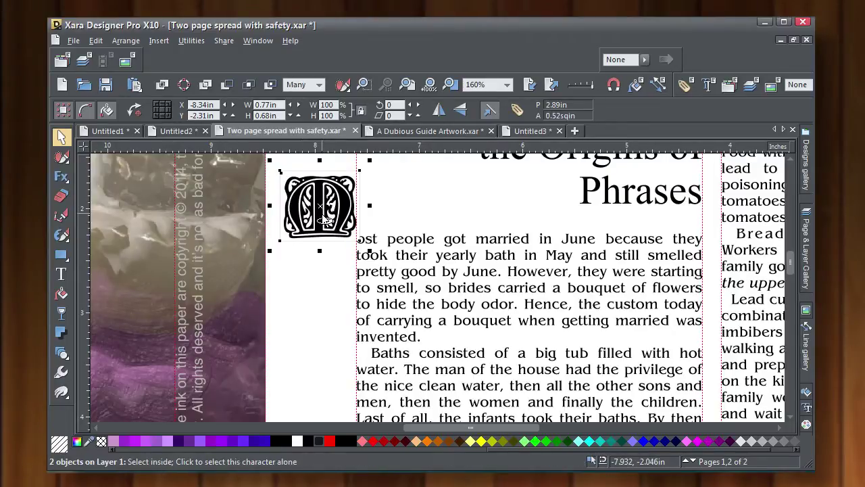
key("ctrl+g")
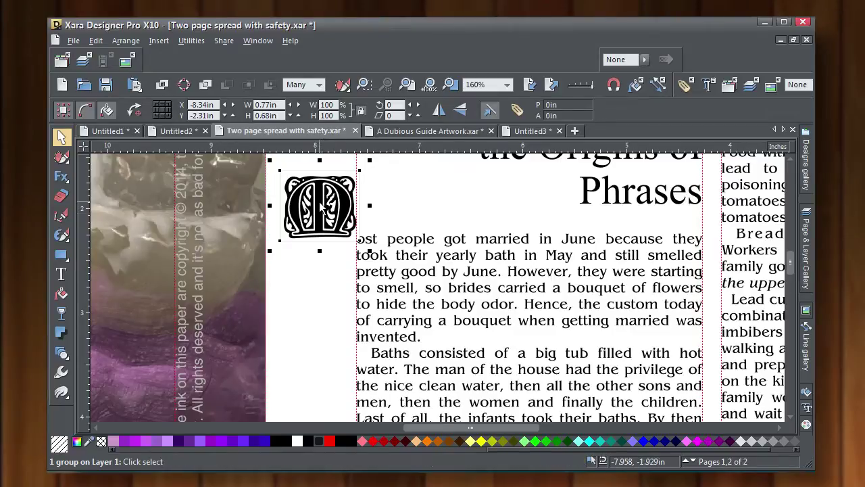
Make the "M" group repel the text under it and place it at the start of the article's first paragraph.
right_click(319, 202)
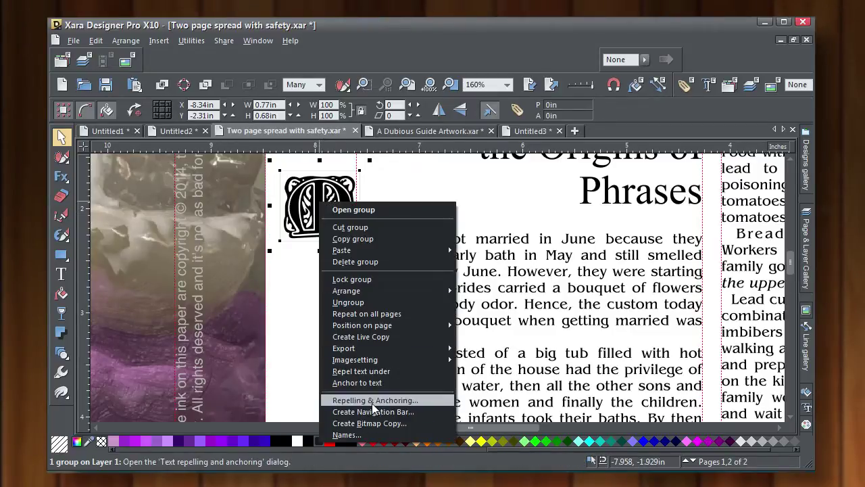
left_click(376, 374)
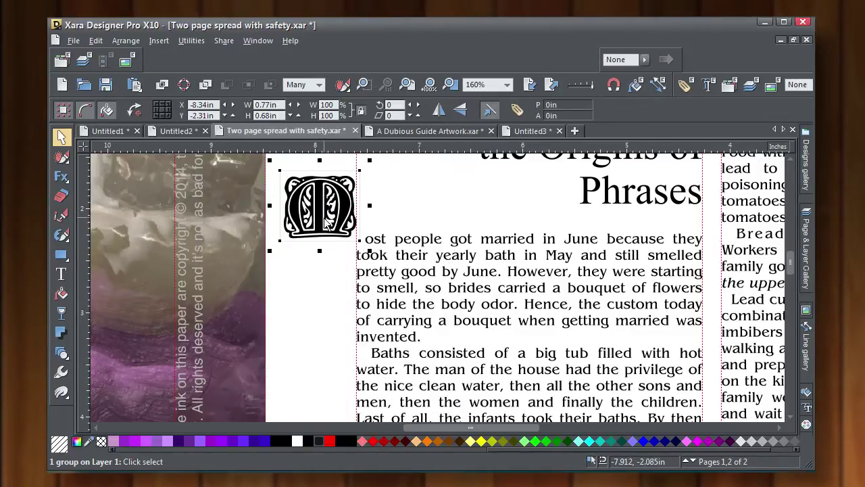
left_click_drag(327, 223, 398, 274)
Check the drop cap group's text repelling and anchoring settings, then deselect the group.
right_click(384, 270)
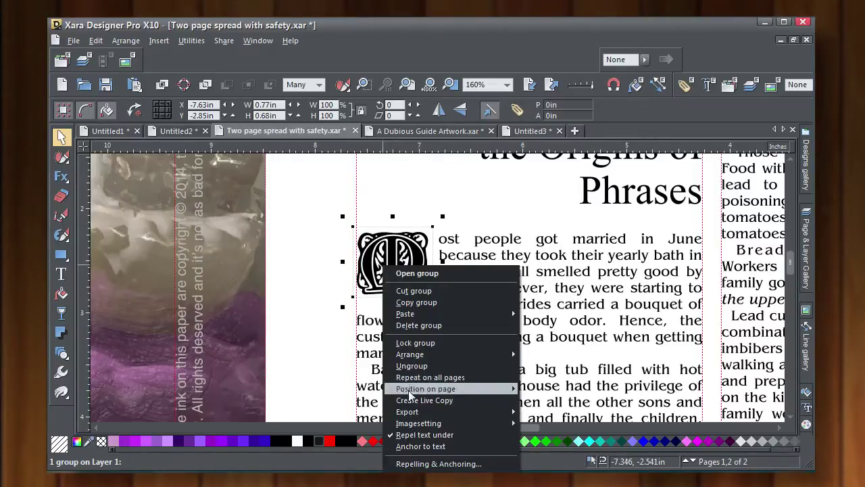
left_click(427, 463)
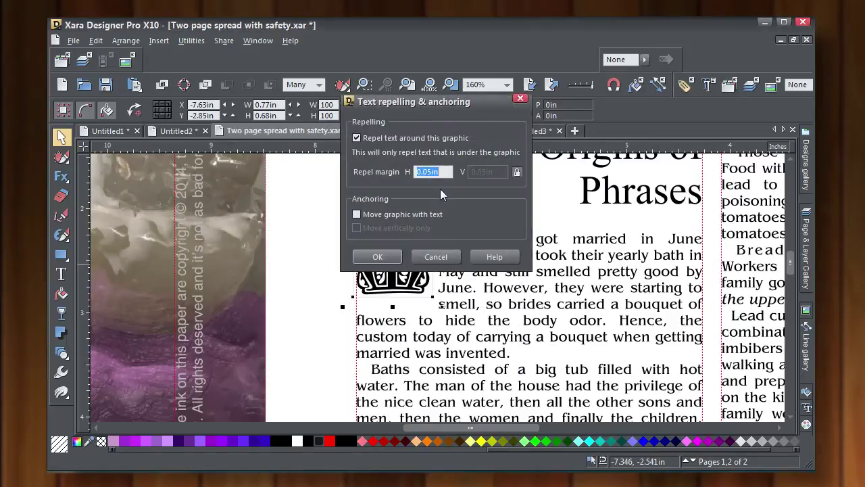
left_click(388, 257)
left_click(306, 241)
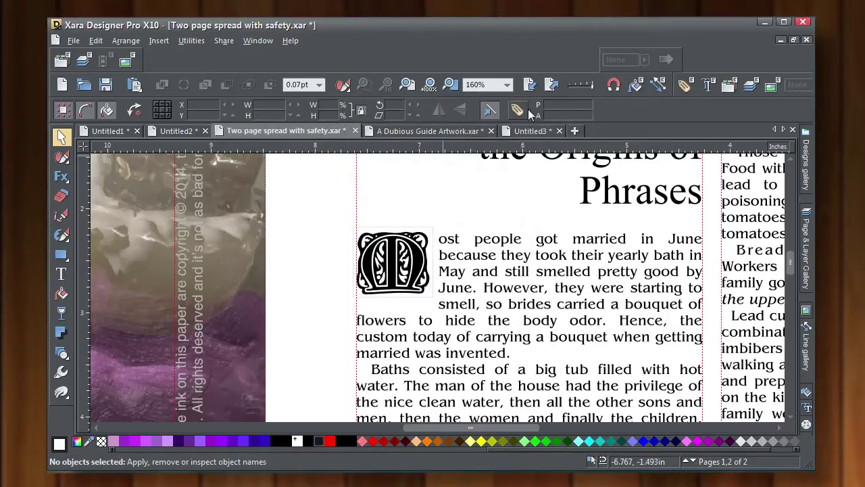
View the whole spread and hide the Guides layer.
left_click(449, 85)
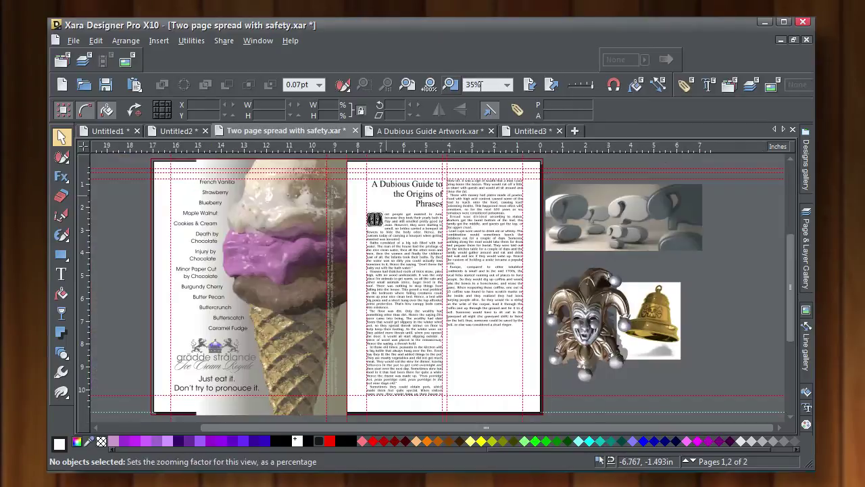
left_click(804, 237)
left_click(777, 238)
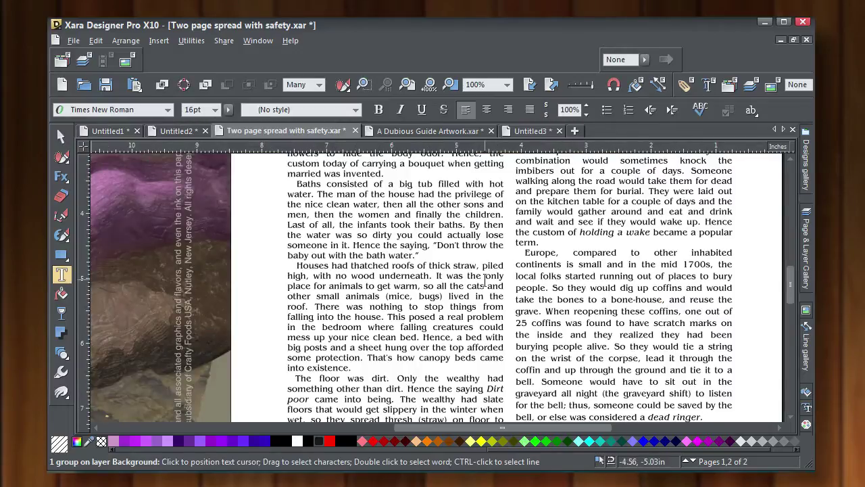
Copy the sentence "This posed a real problem in the bedroom where falling creatures could mess up your nice clean bed." from the article.
left_click(408, 295)
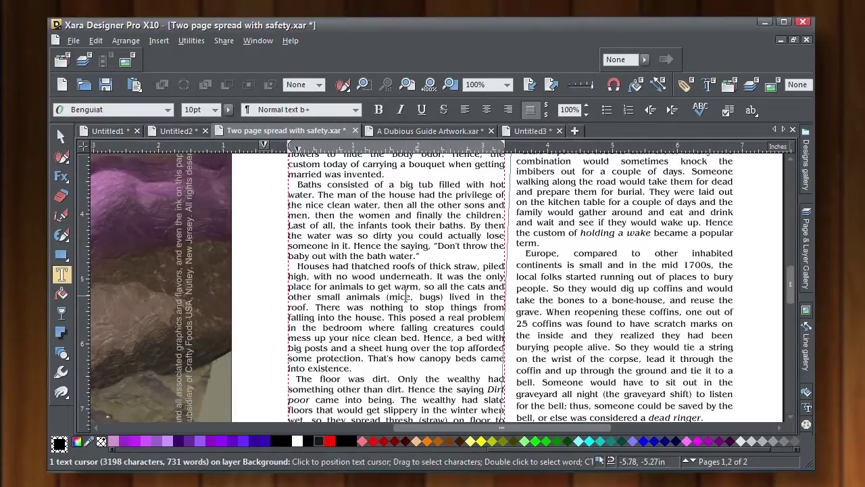
scroll(388, 308, "up", 2)
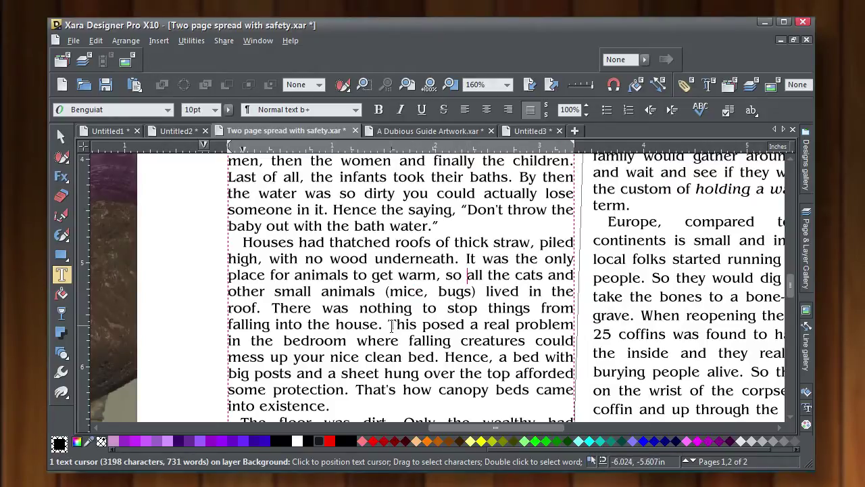
left_click_drag(389, 323, 446, 357)
key("ctrl+c")
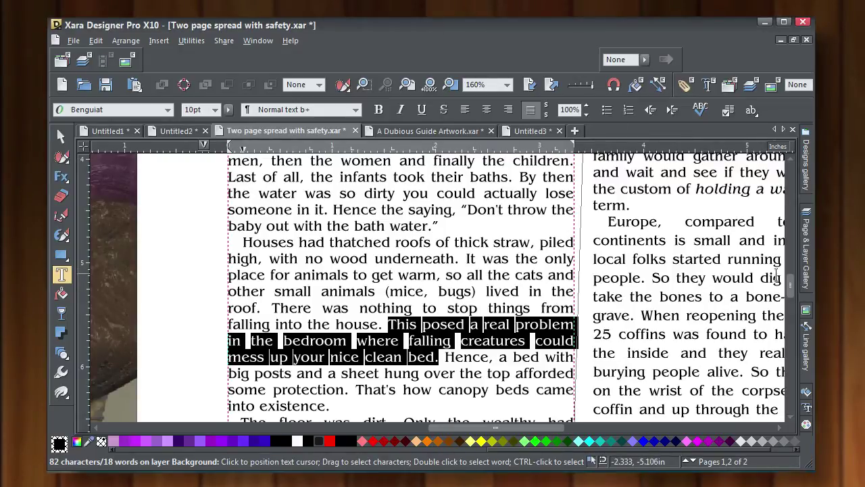
Create a text area about 4 in wide above the headline and paste the copied sentence into it.
left_click_drag(791, 282, 793, 240)
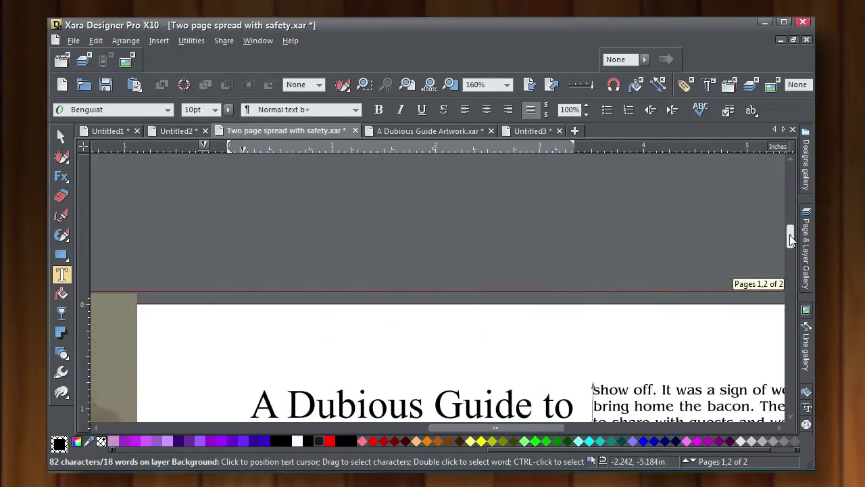
left_click_drag(259, 234, 669, 312)
key("ctrl+v")
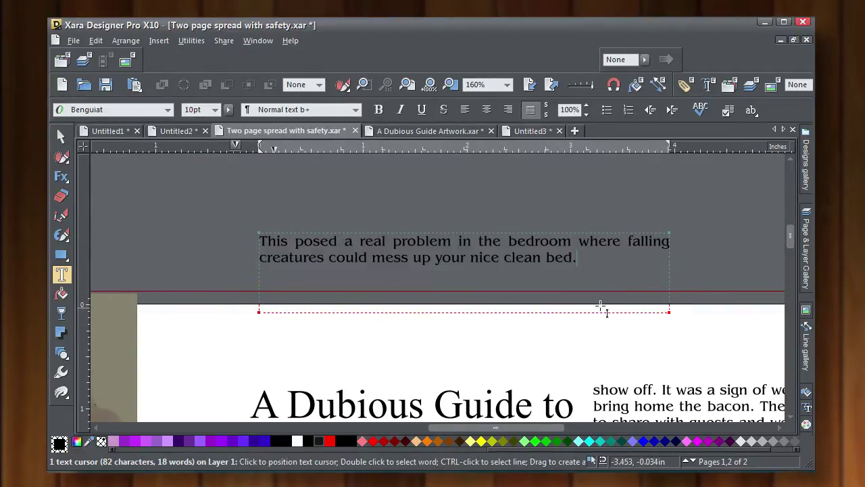
Format the pasted sentence as 18 pt italic.
left_click_drag(579, 257, 245, 235)
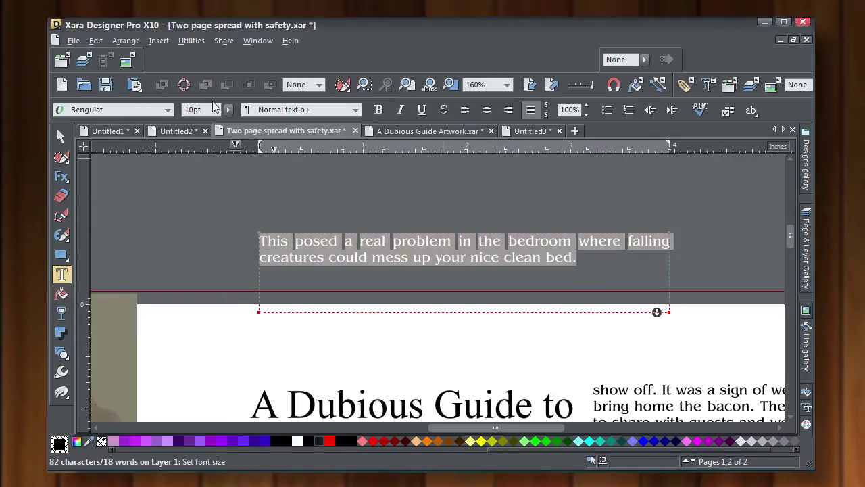
left_click(215, 110)
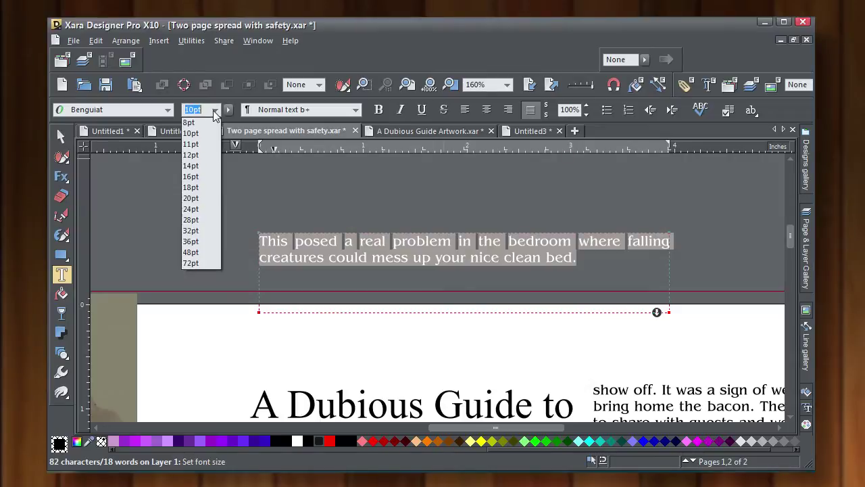
left_click(193, 187)
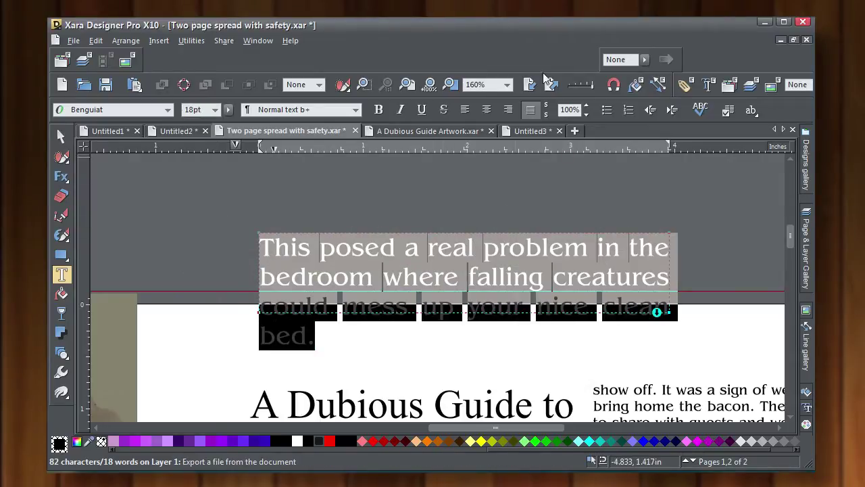
left_click(402, 110)
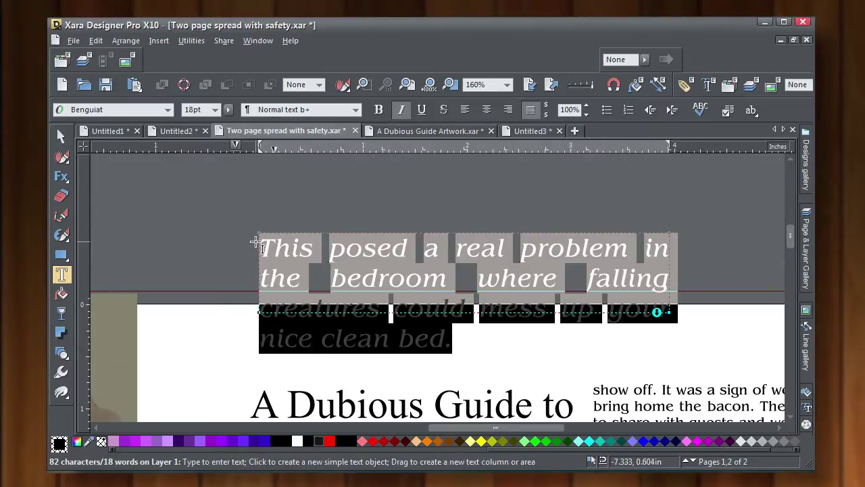
Enclose the sentence in double quotation marks and enlarge its text area to hold all the text.
left_click(266, 249)
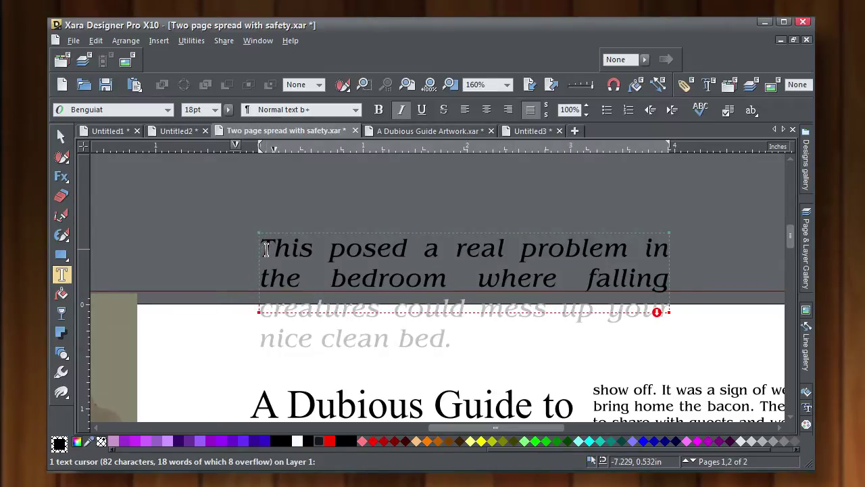
type("\"")
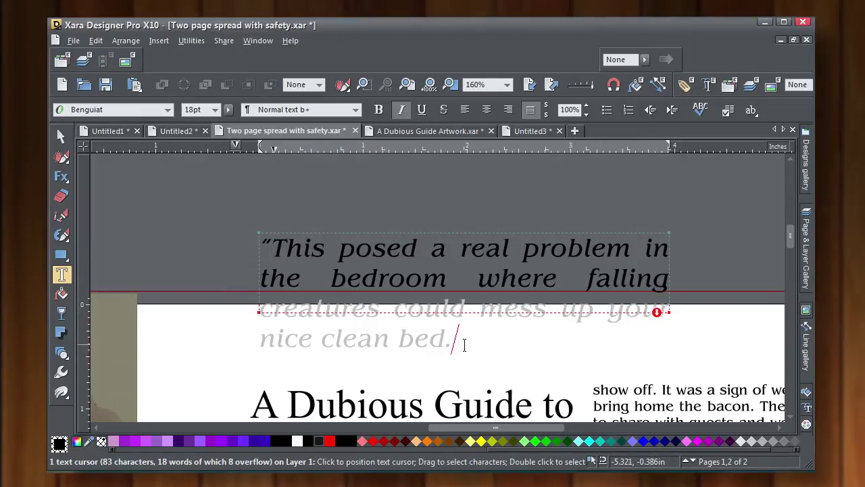
left_click(465, 345)
type("\"")
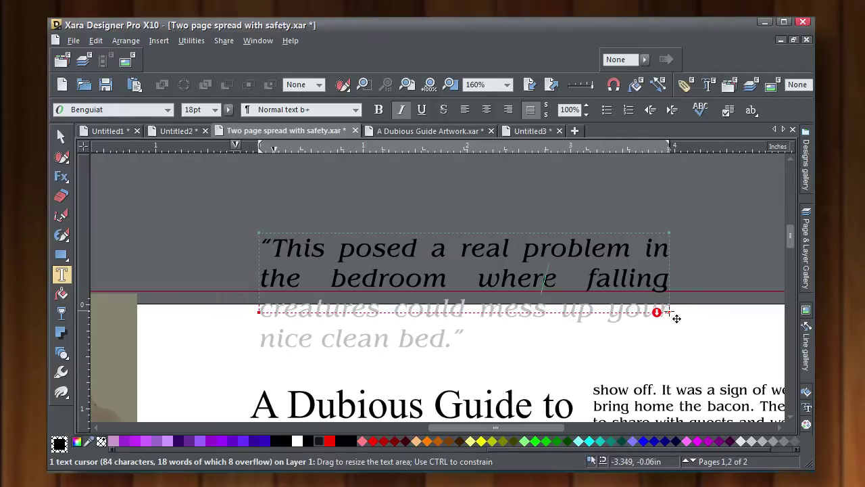
left_click_drag(669, 311, 675, 357)
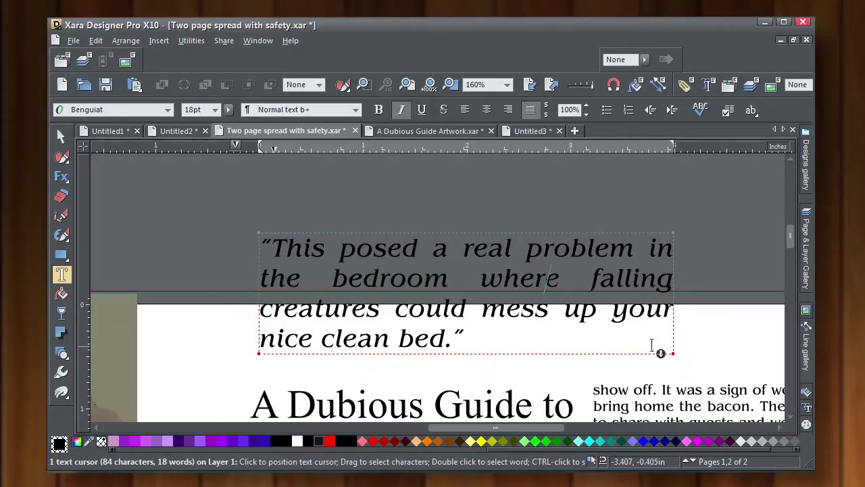
Draw a white rectangle about 4.11 by 1.37 in around the pull quote and send it behind the text.
left_click(61, 136)
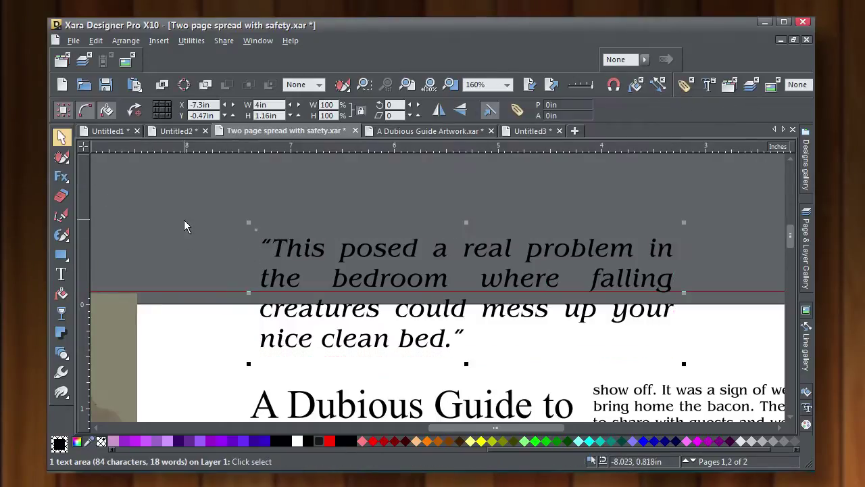
left_click(183, 219)
left_click(59, 256)
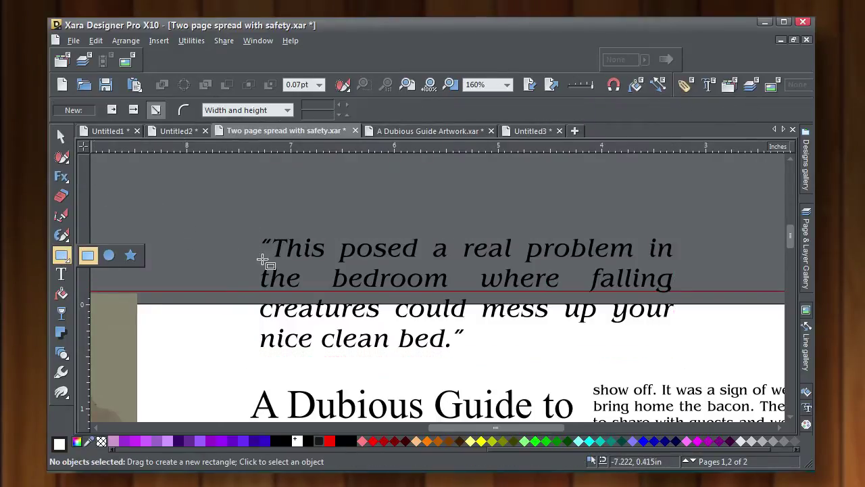
left_click_drag(255, 227, 682, 369)
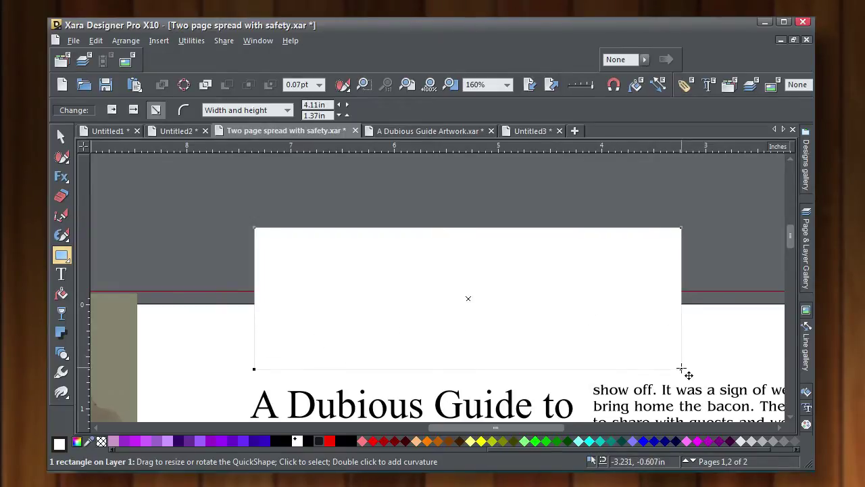
key("ctrl+b")
left_click(61, 135)
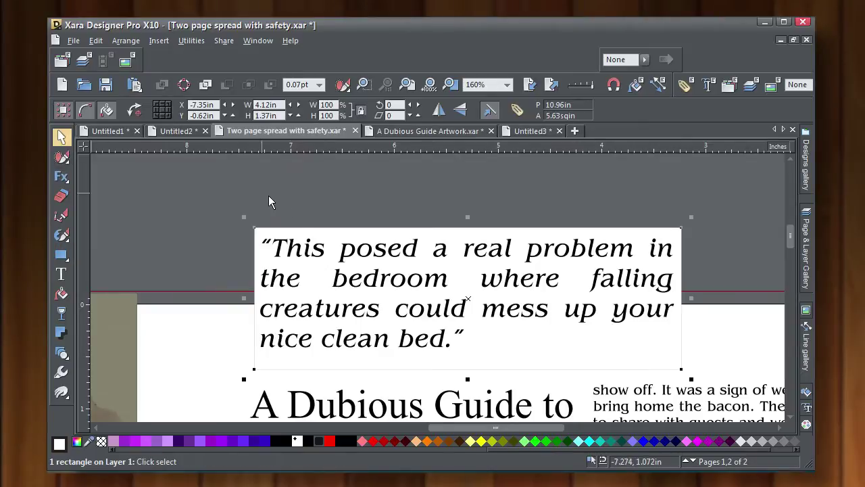
Select the pull quote together with its white rectangle and group them.
left_click(324, 234, "shift")
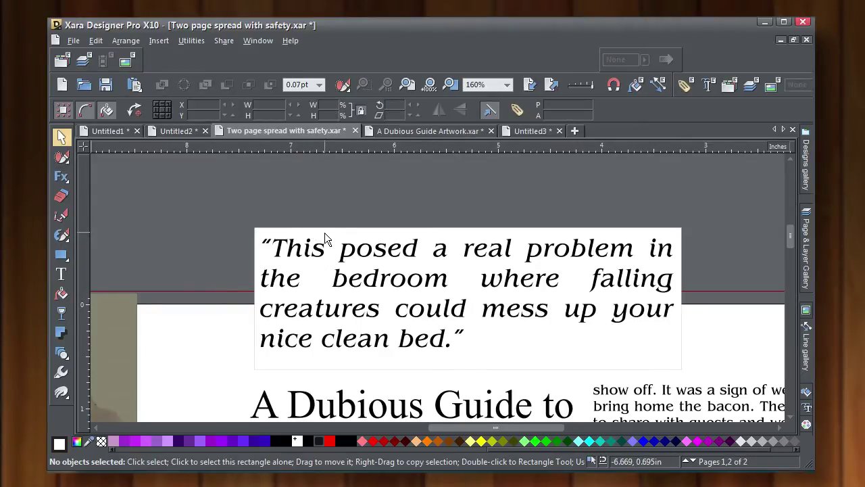
left_click_drag(232, 208, 704, 384)
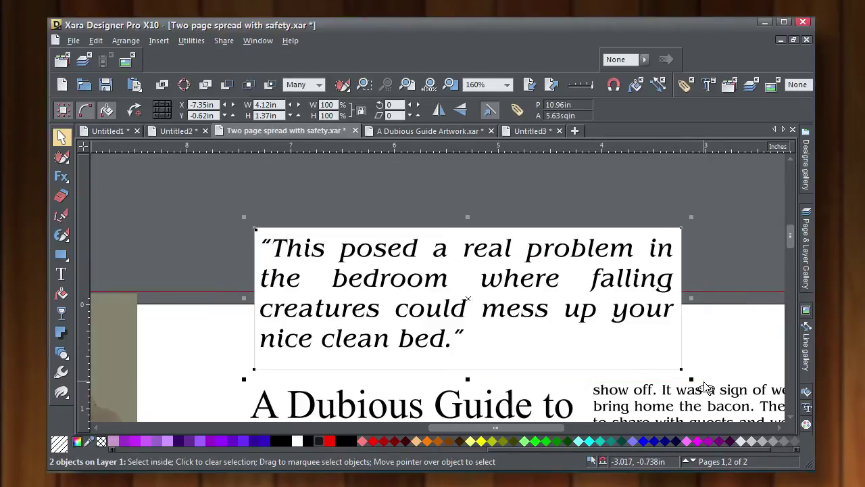
key("ctrl+g")
Move the grouped pull quote onto the article so it straddles both columns, and make it repel the text under it.
scroll(545, 332, "down", 4)
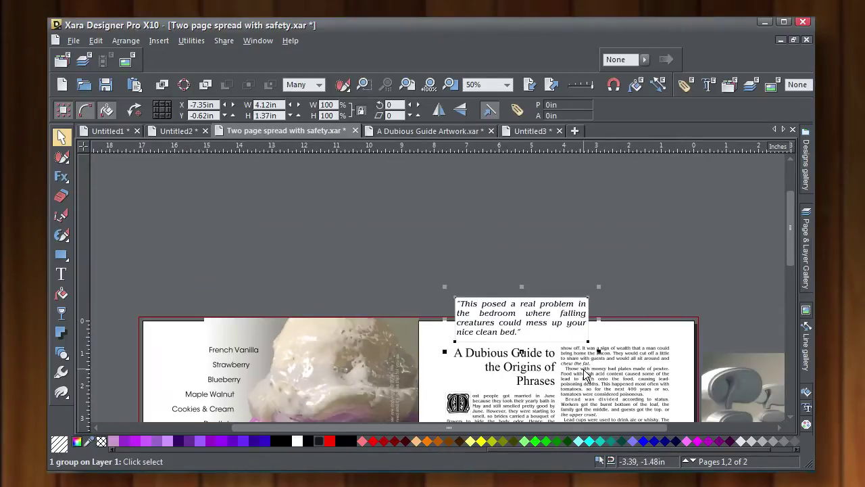
left_click_drag(586, 375, 528, 348)
right_click(528, 347)
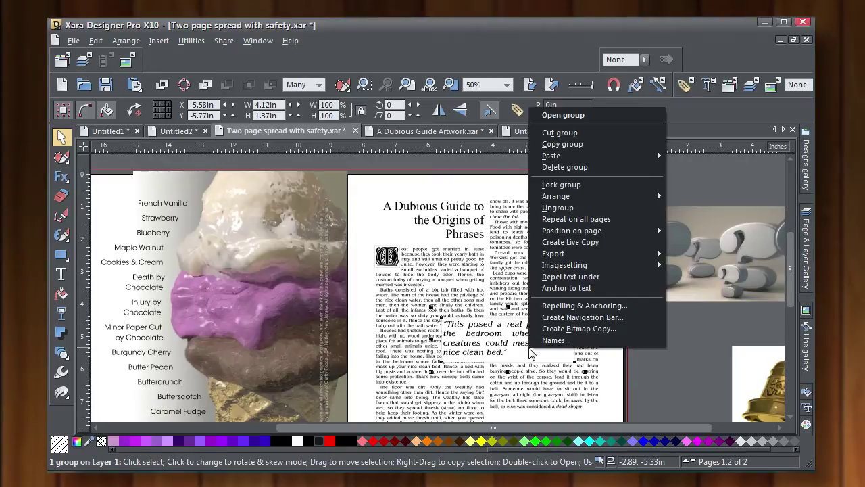
left_click(570, 277)
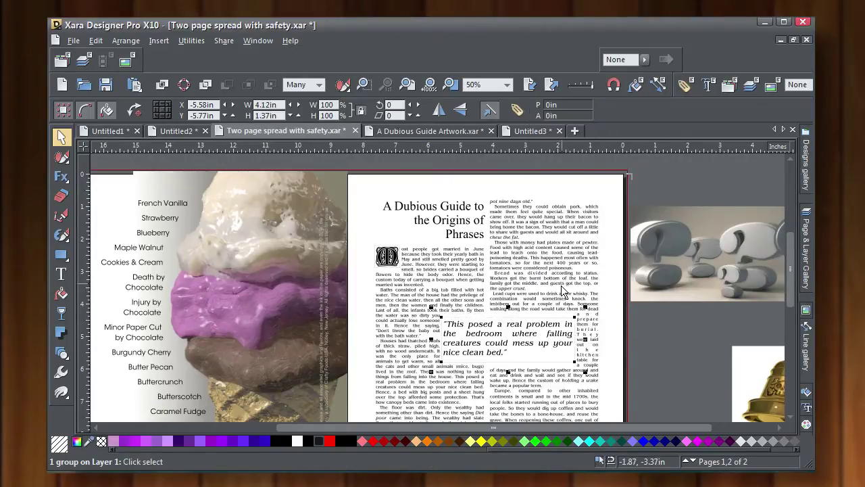
key("Escape")
Scale the pull quote group down proportionally to about 3.79 by 1.26 in, keeping its lower-left corner in place.
scroll(524, 336, "down", 1)
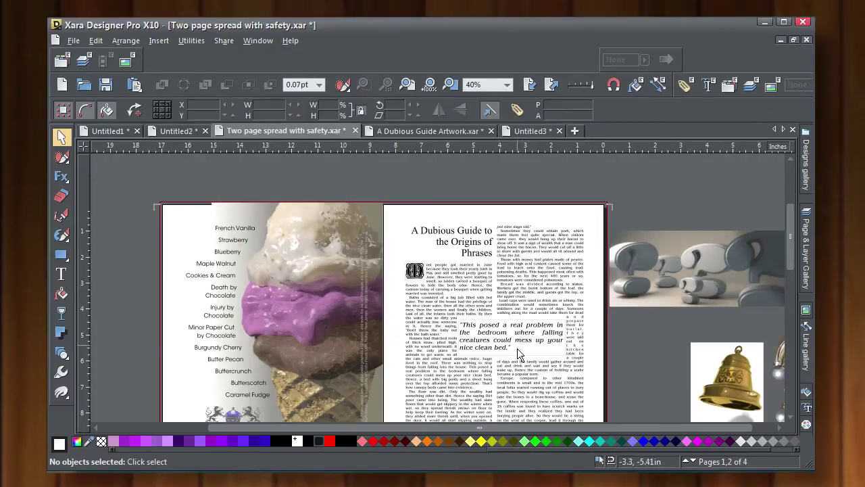
left_click_drag(518, 353, 484, 278)
scroll(485, 281, "up", 2)
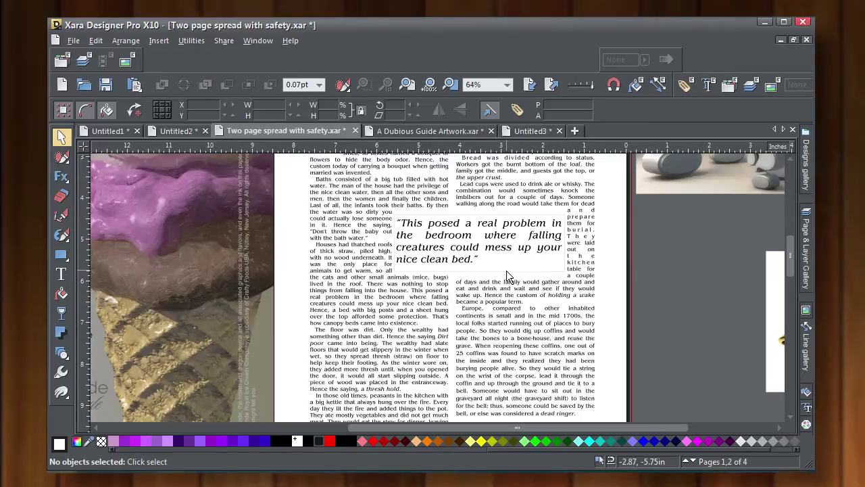
left_click(507, 270)
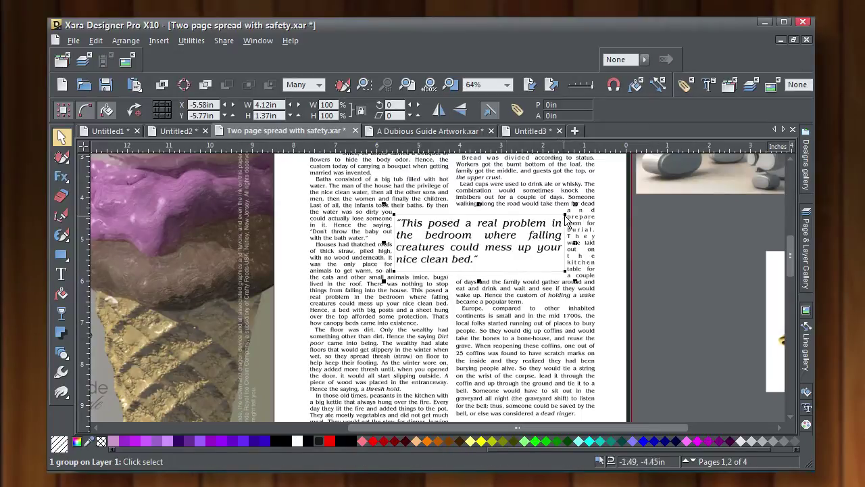
left_click_drag(574, 203, 550, 237)
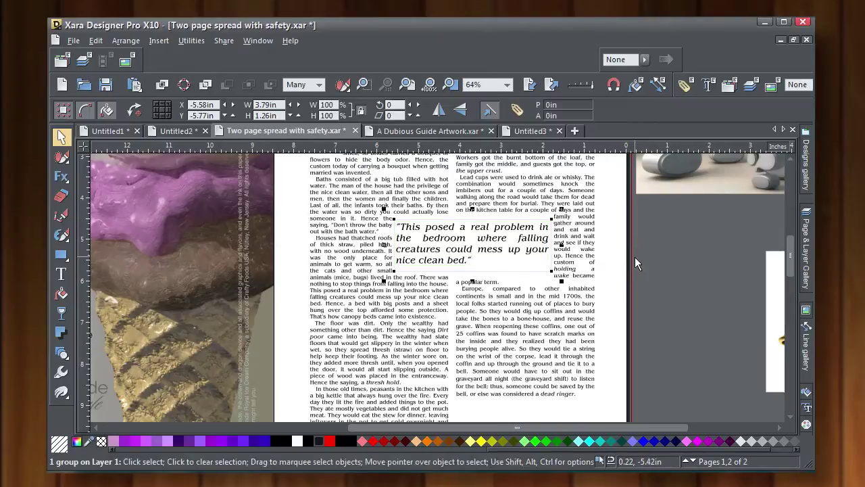
left_click(597, 282)
scroll(597, 282, "down", 2)
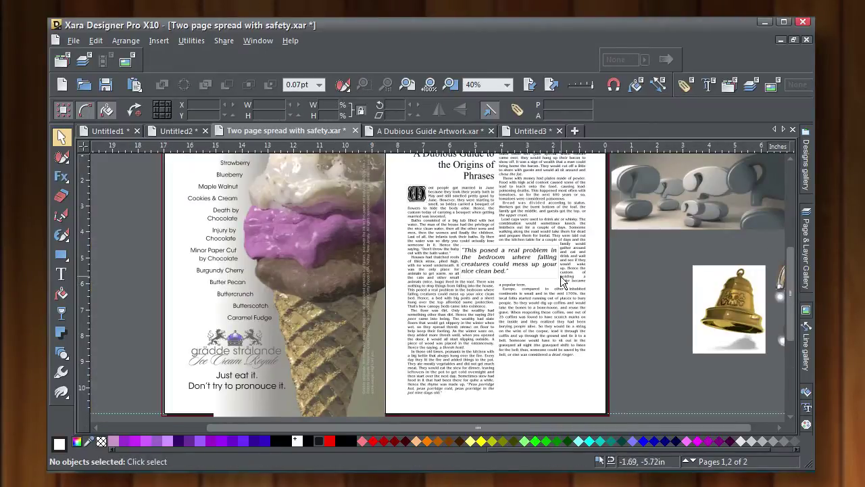
Move the pull quote lower and further left across the two columns, to about X -6.7 in, Y -7.07 in.
scroll(575, 297, "up", 1)
left_click(545, 298)
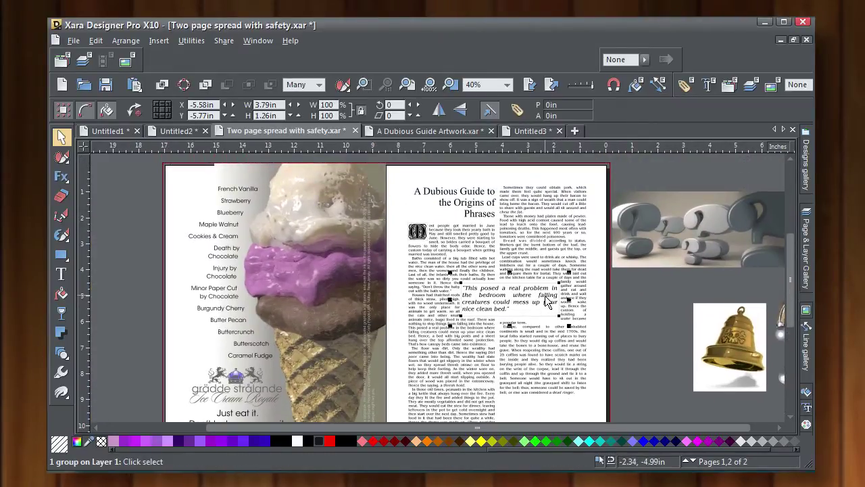
left_click_drag(545, 298, 516, 331)
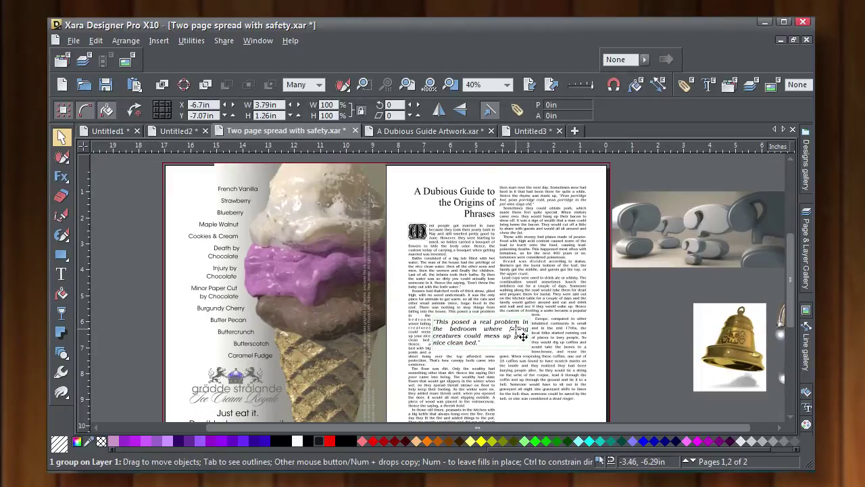
left_click(626, 324)
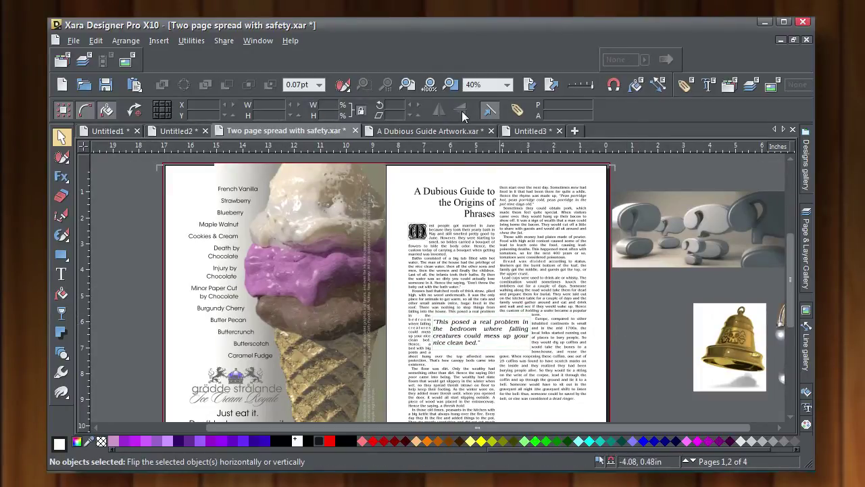
scroll(610, 266, "down", 1)
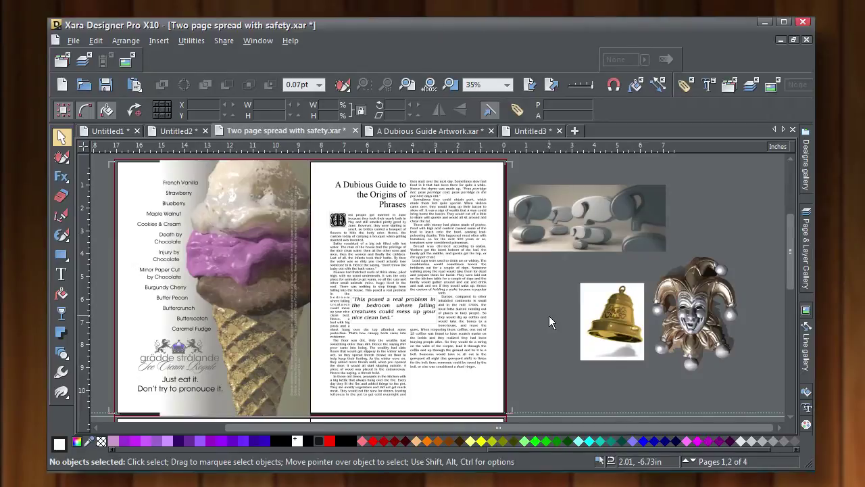